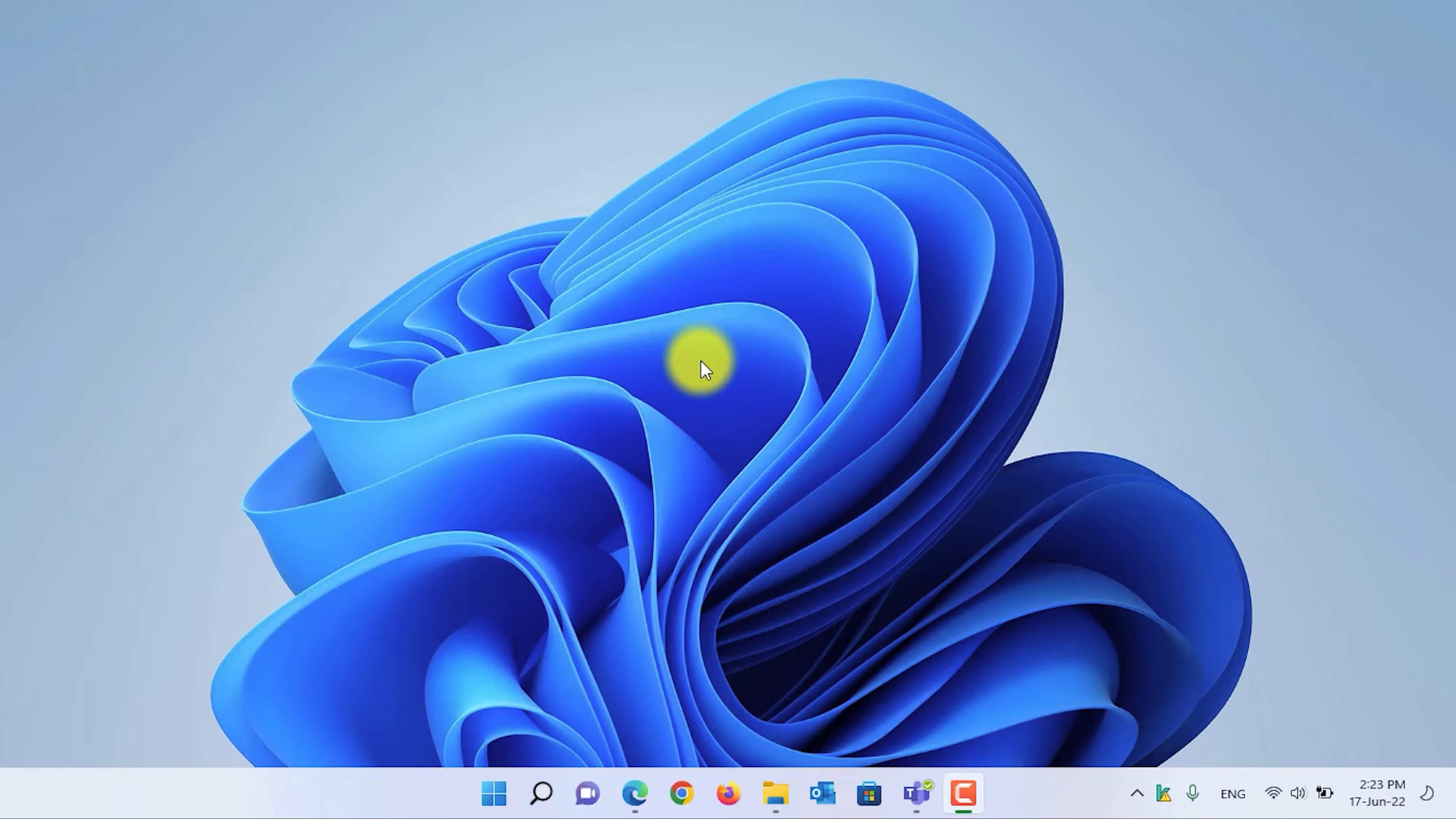
# Open Task Manager in a maximized window and sort the detailed process list by description
pyautogui.hotkey('ctrl', 'shift', 'Escape')
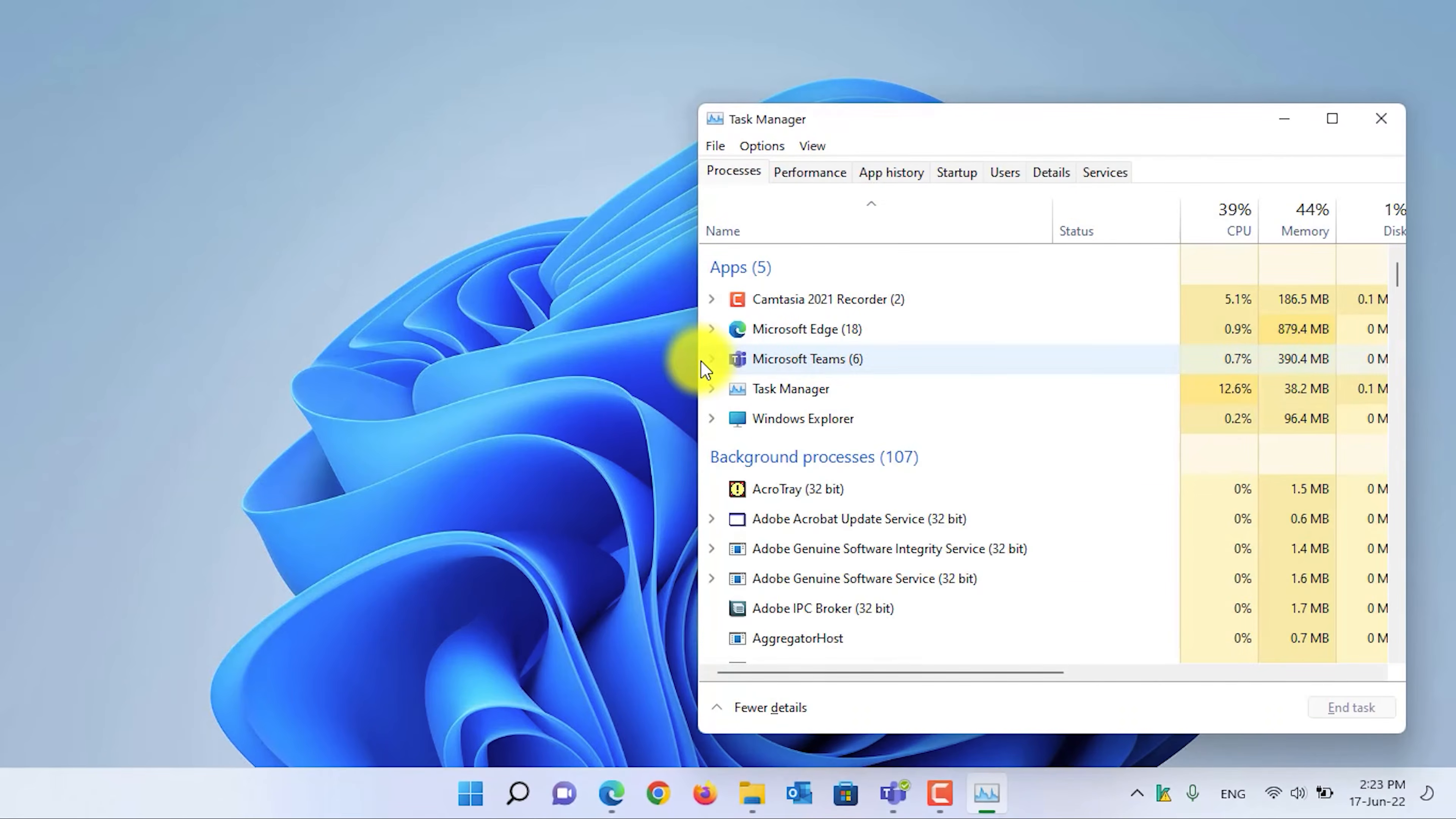
pyautogui.click(1332, 119)
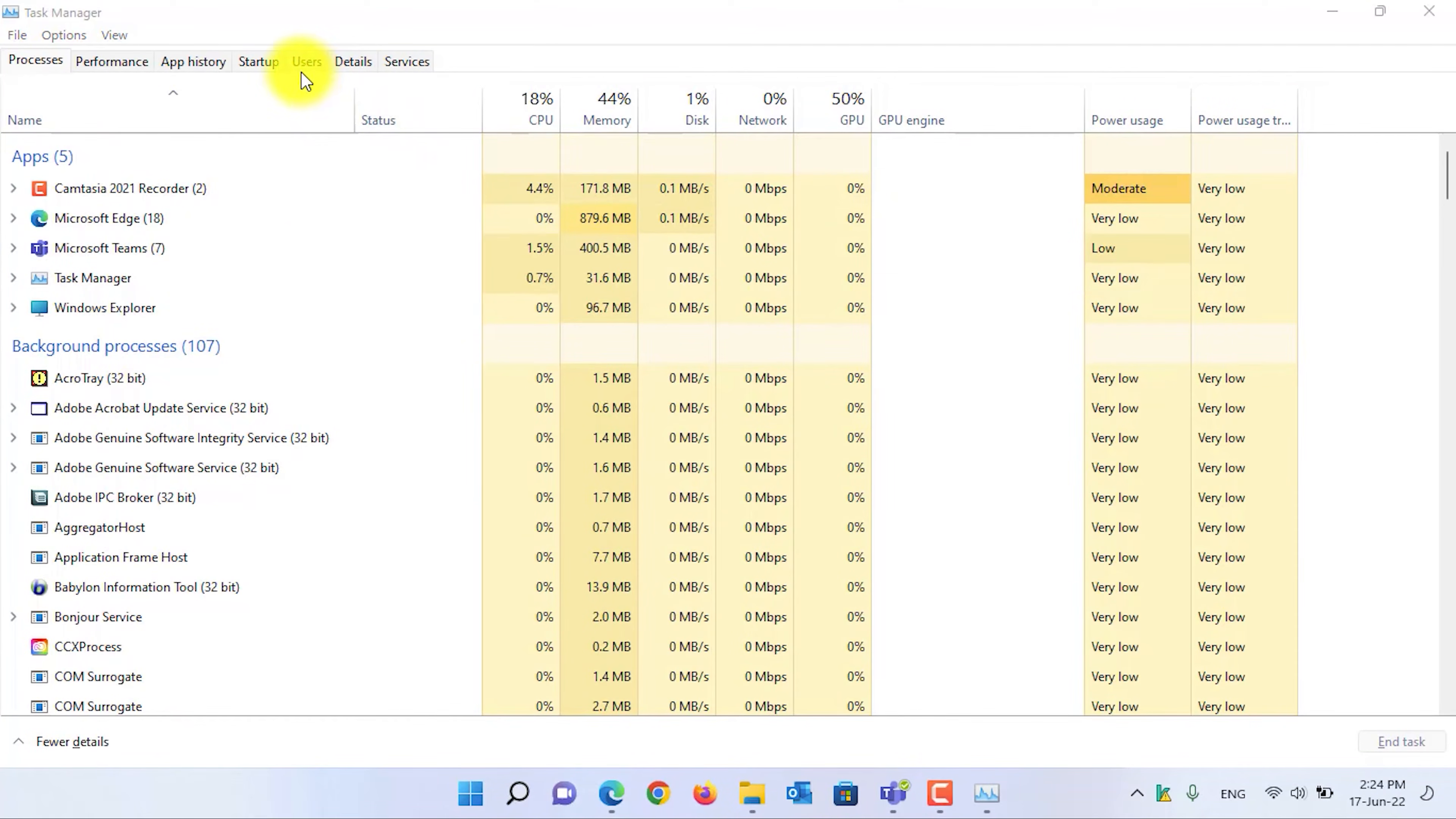
pyautogui.click(346, 61)
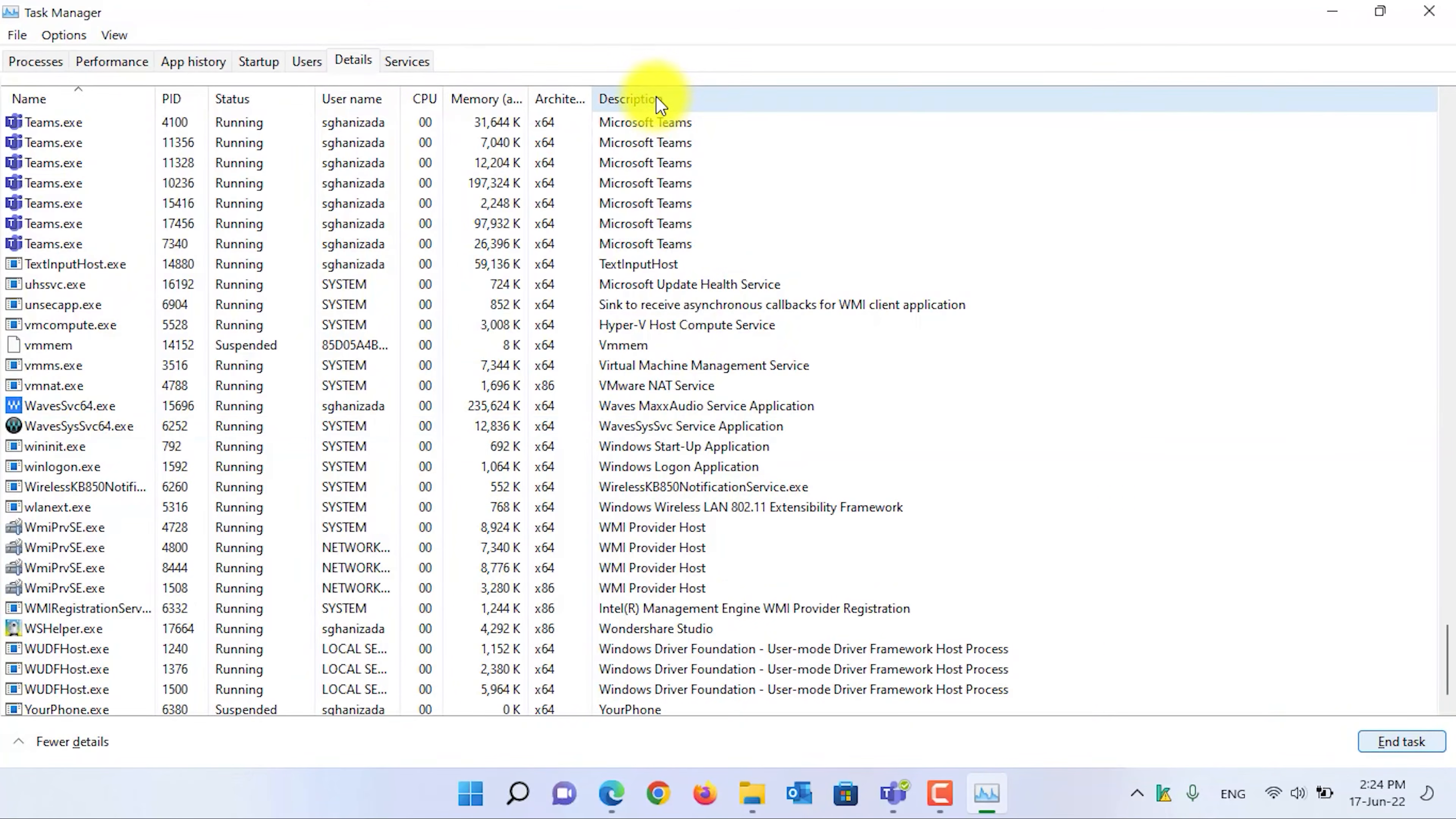
pyautogui.click(660, 103)
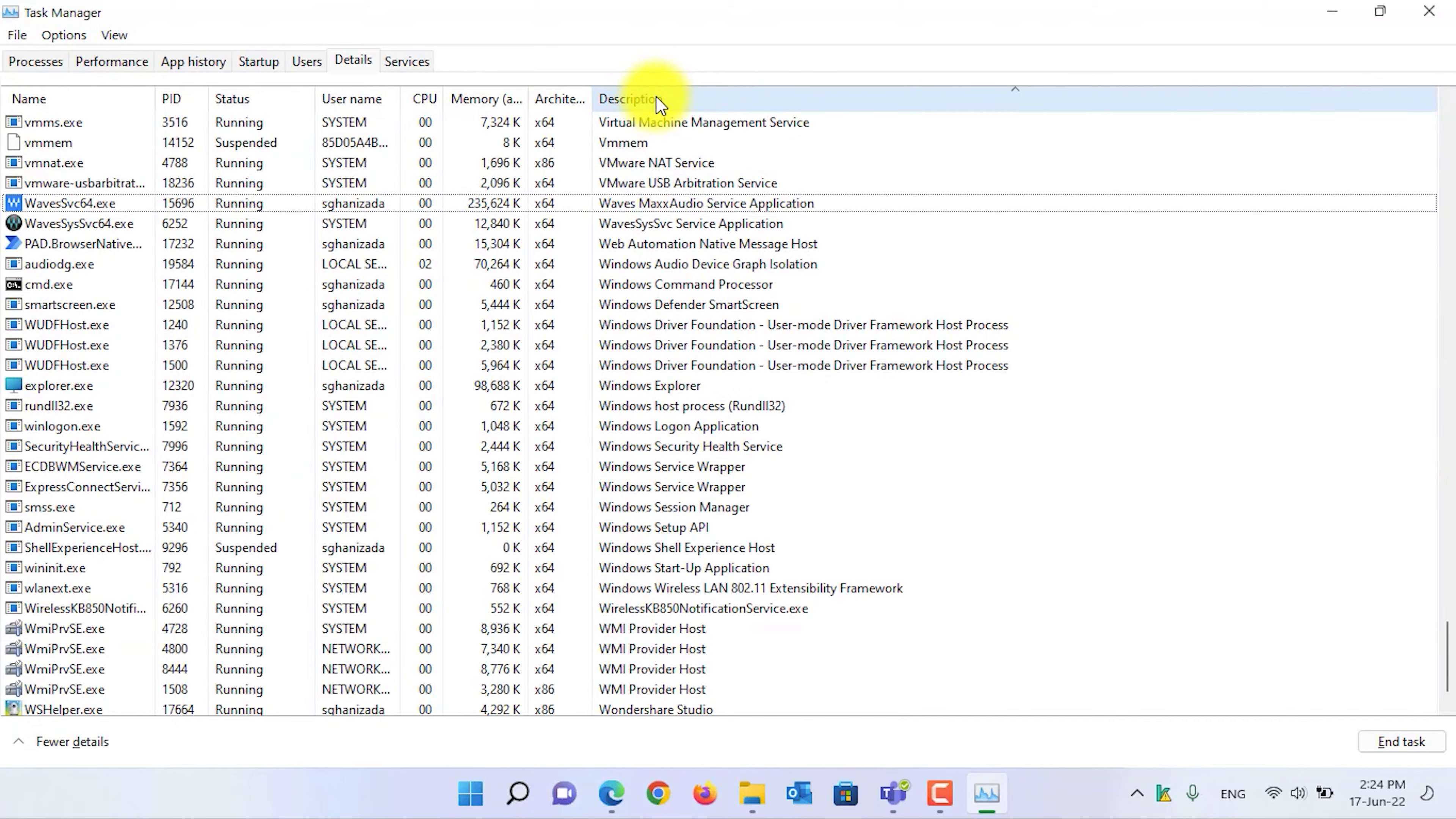
# End the VMware NAT Service and VMware USB Arbitration Service processes
pyautogui.click(660, 167)
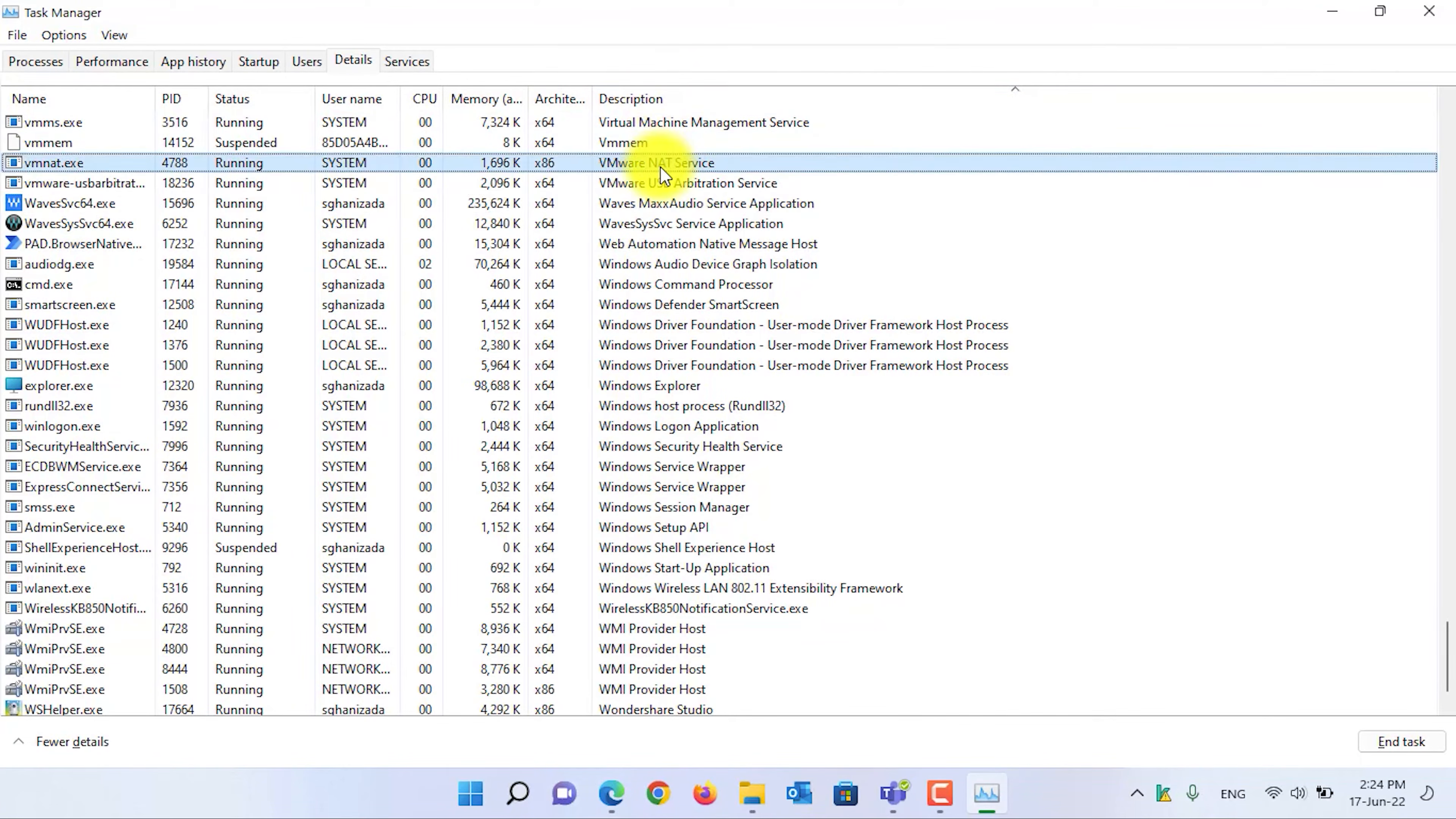
pyautogui.click(1399, 742)
pyautogui.click(762, 424)
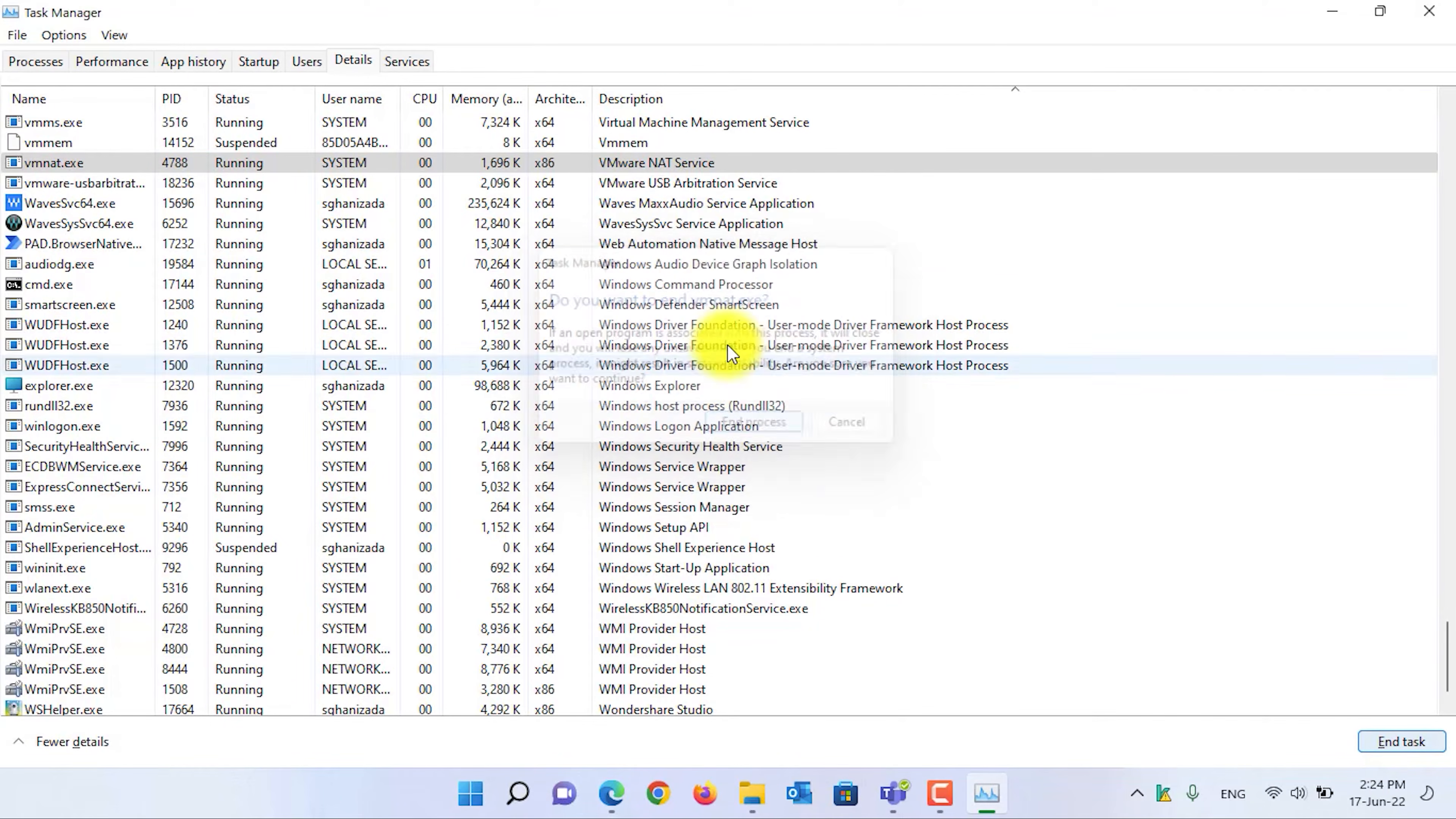
pyautogui.click(698, 165)
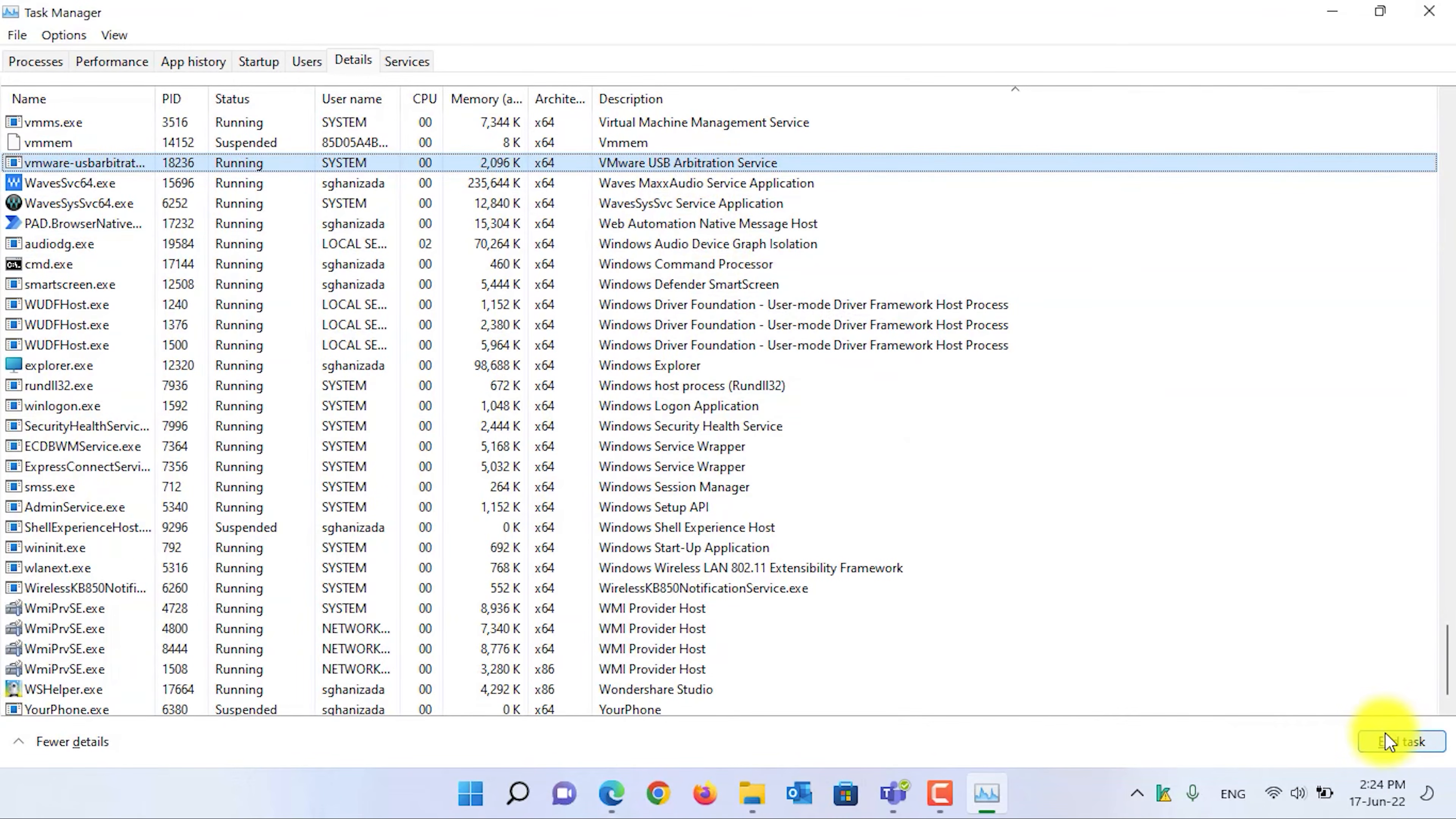
pyautogui.click(1399, 742)
pyautogui.click(755, 437)
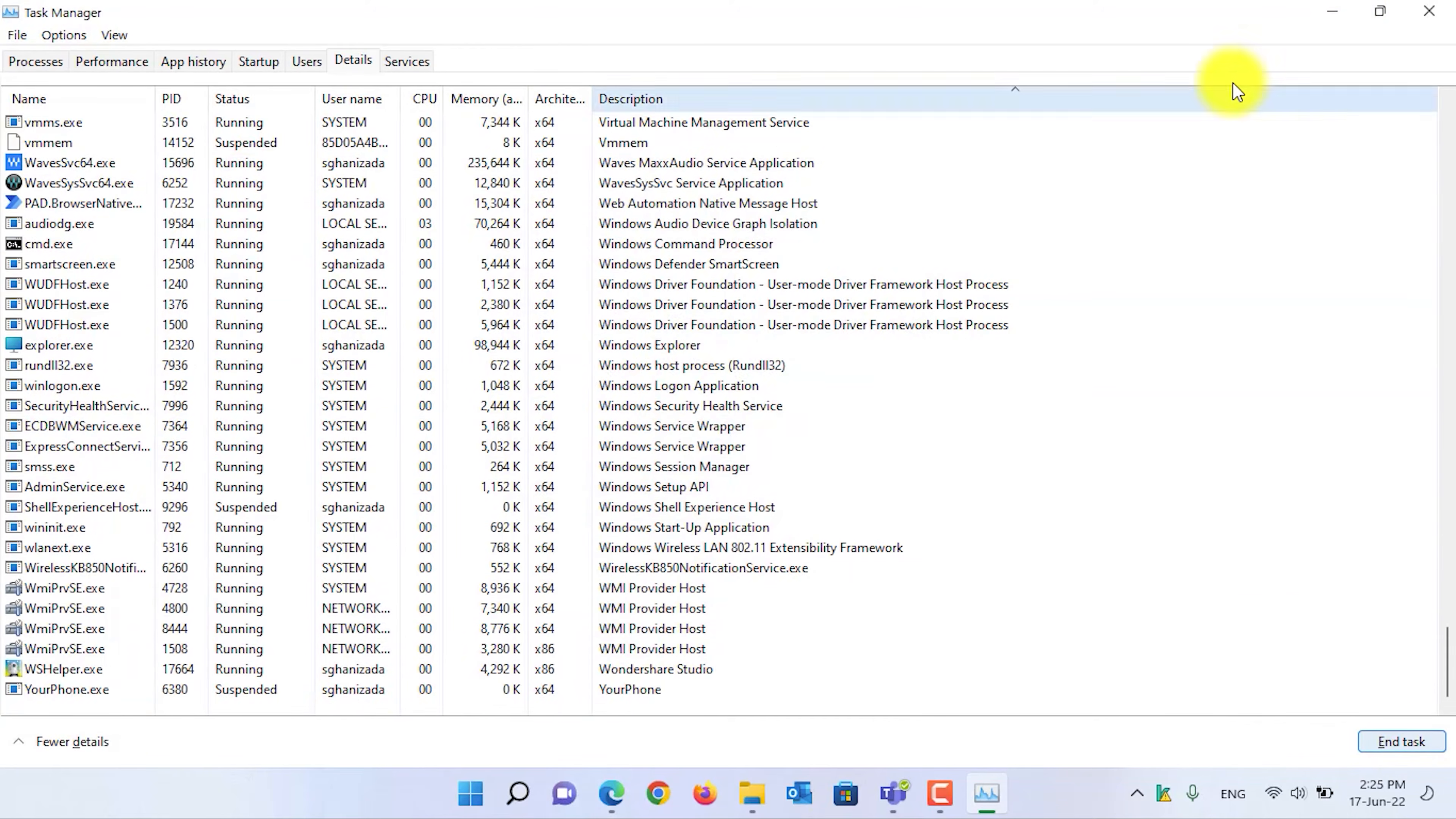
# Close Task Manager and check the hidden system tray icons for running VMware programs
pyautogui.click(1430, 12)
pyautogui.click(1137, 792)
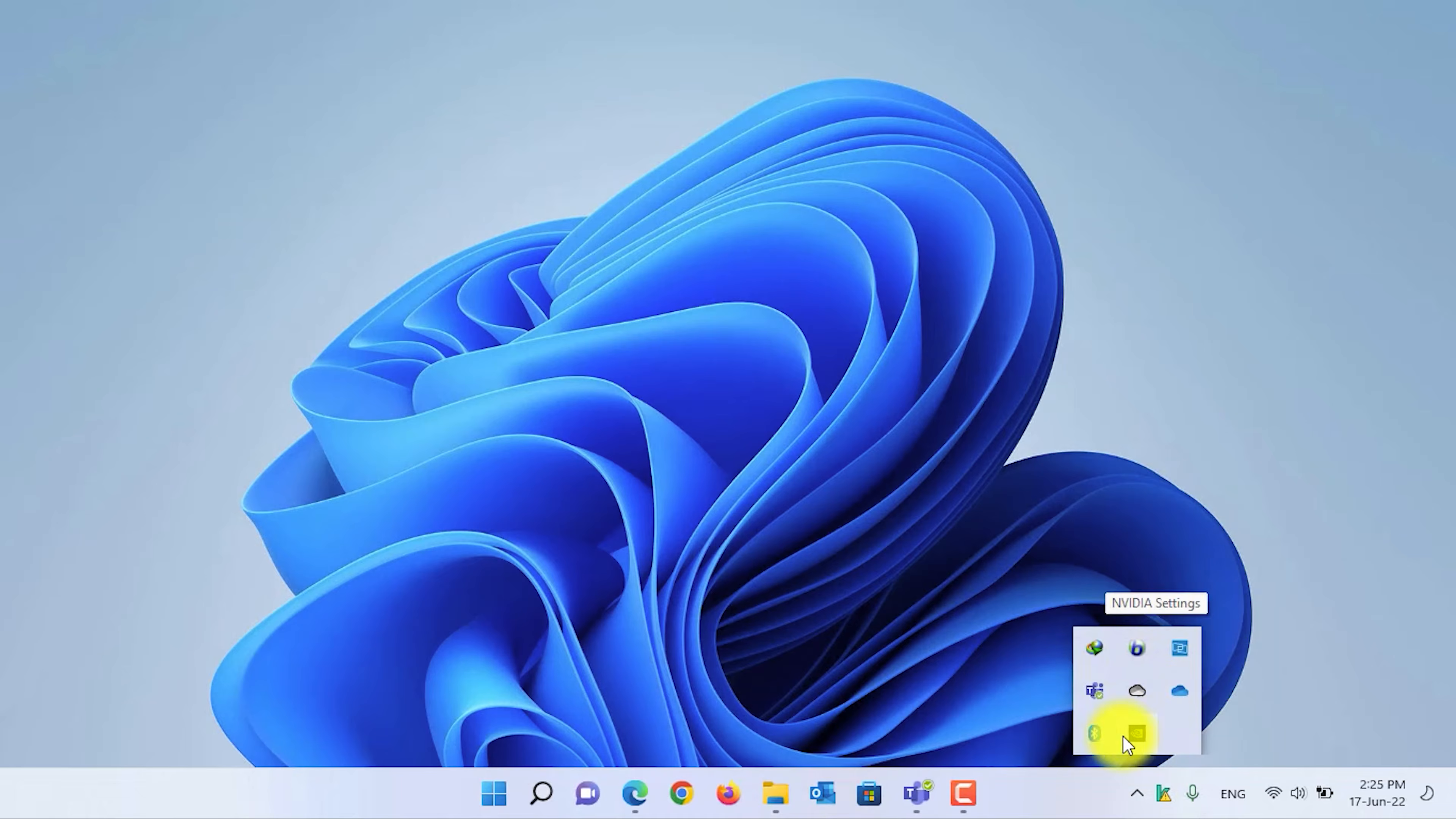
pyautogui.click(890, 584)
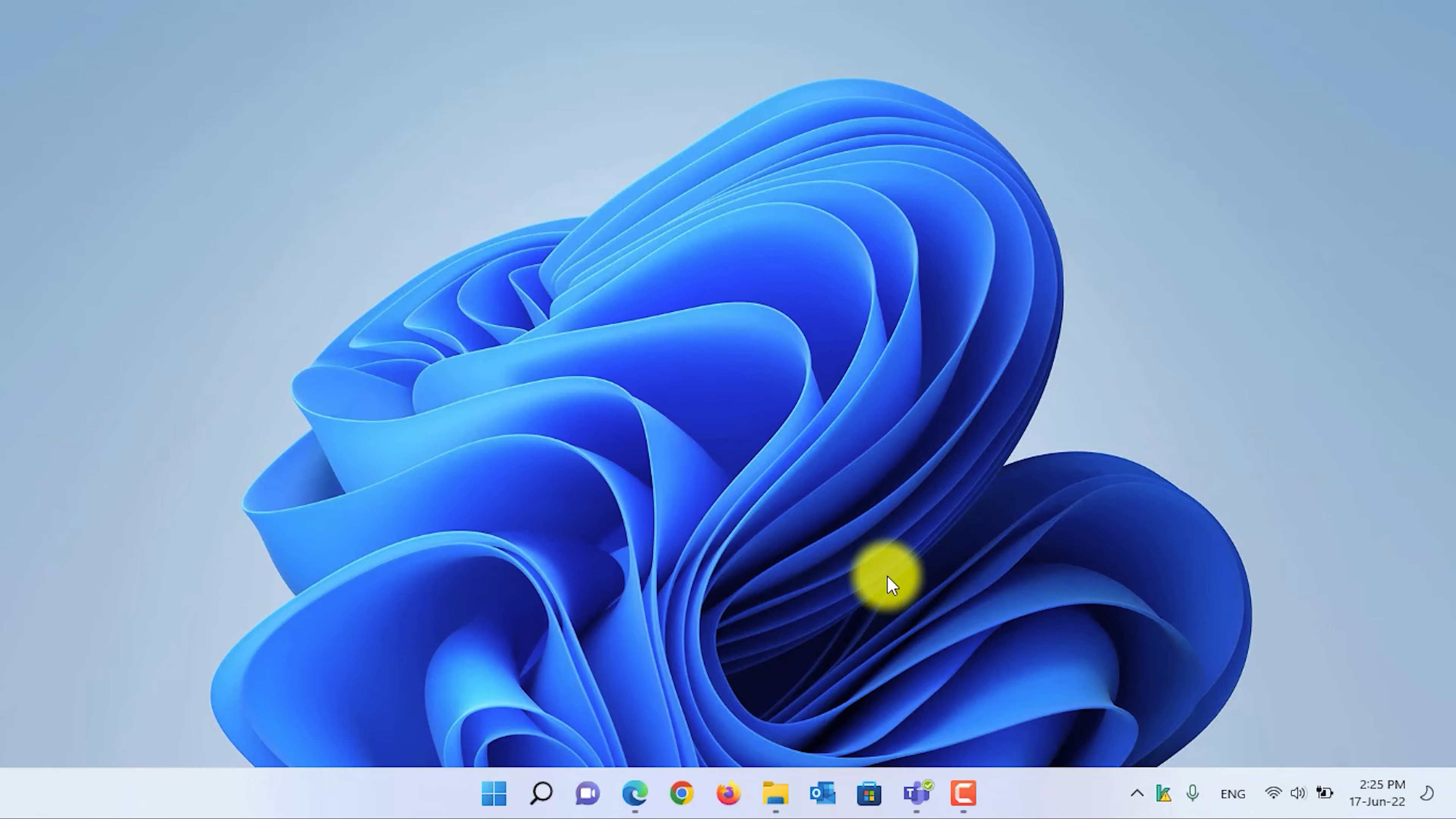
# Extract the Unlocker-v2.0.0a-x64 archive into its own folder inside Mac OS Big Sur ISO
pyautogui.click(786, 784)
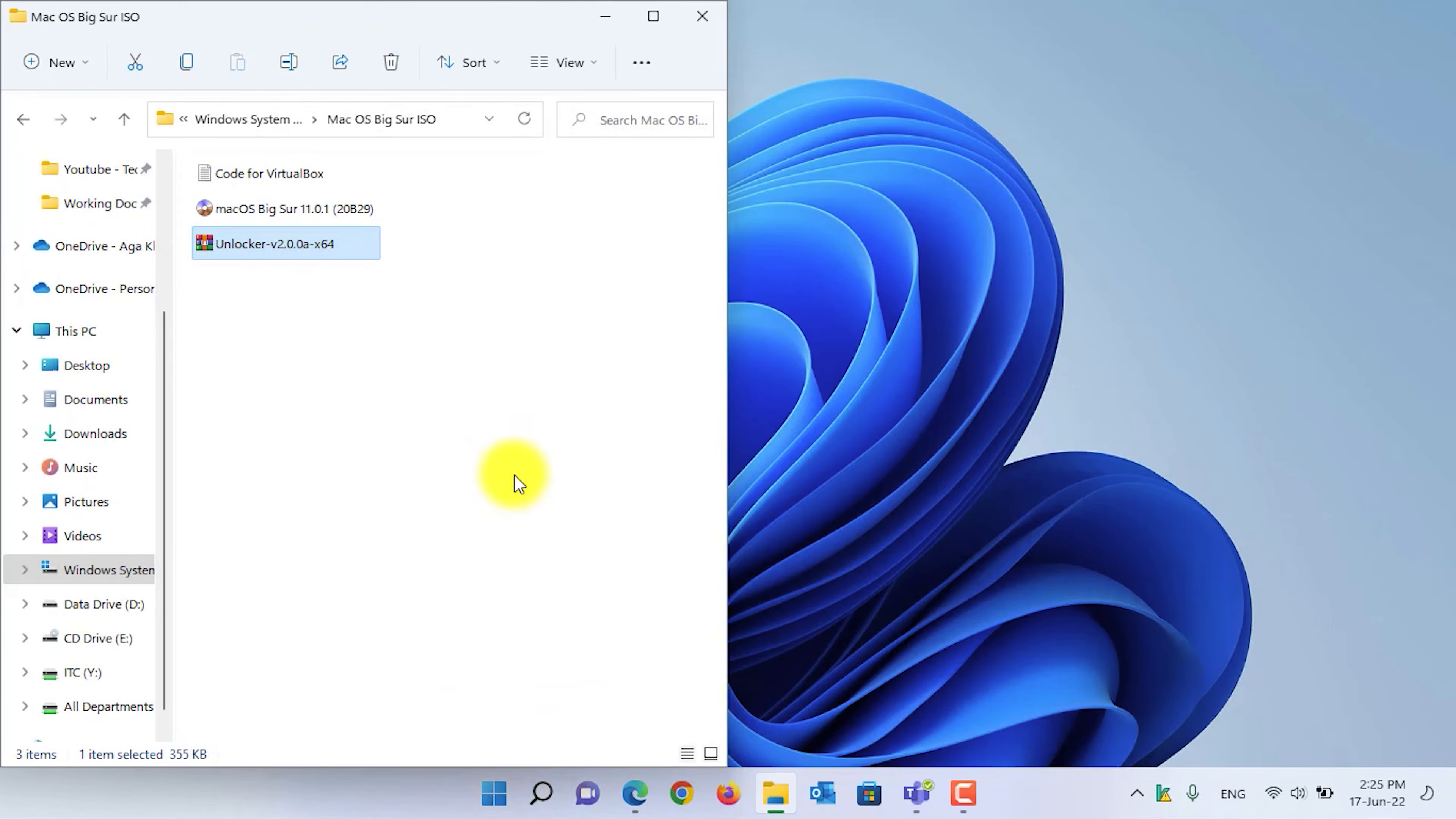
pyautogui.rightClick(311, 245)
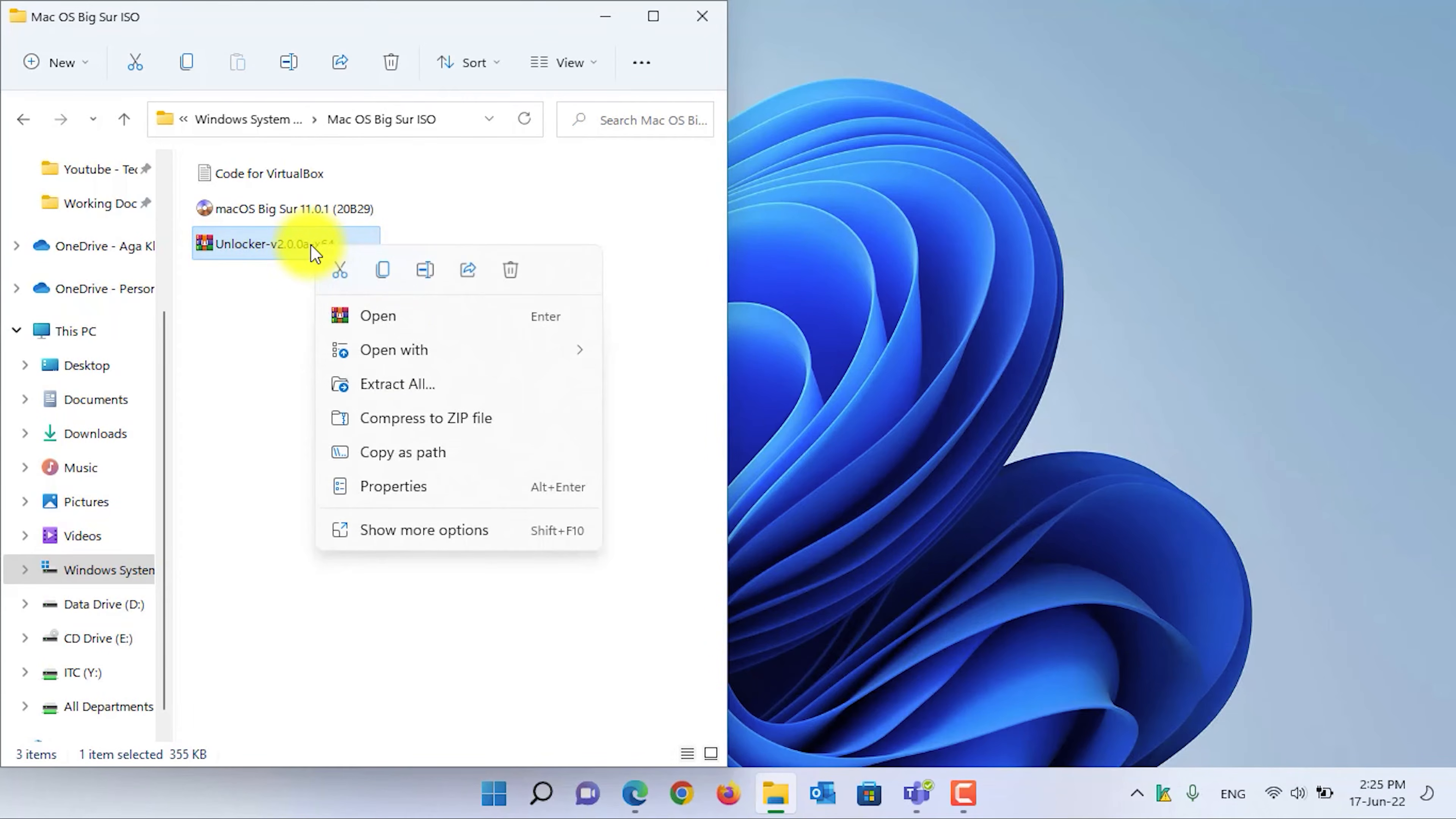
pyautogui.click(402, 385)
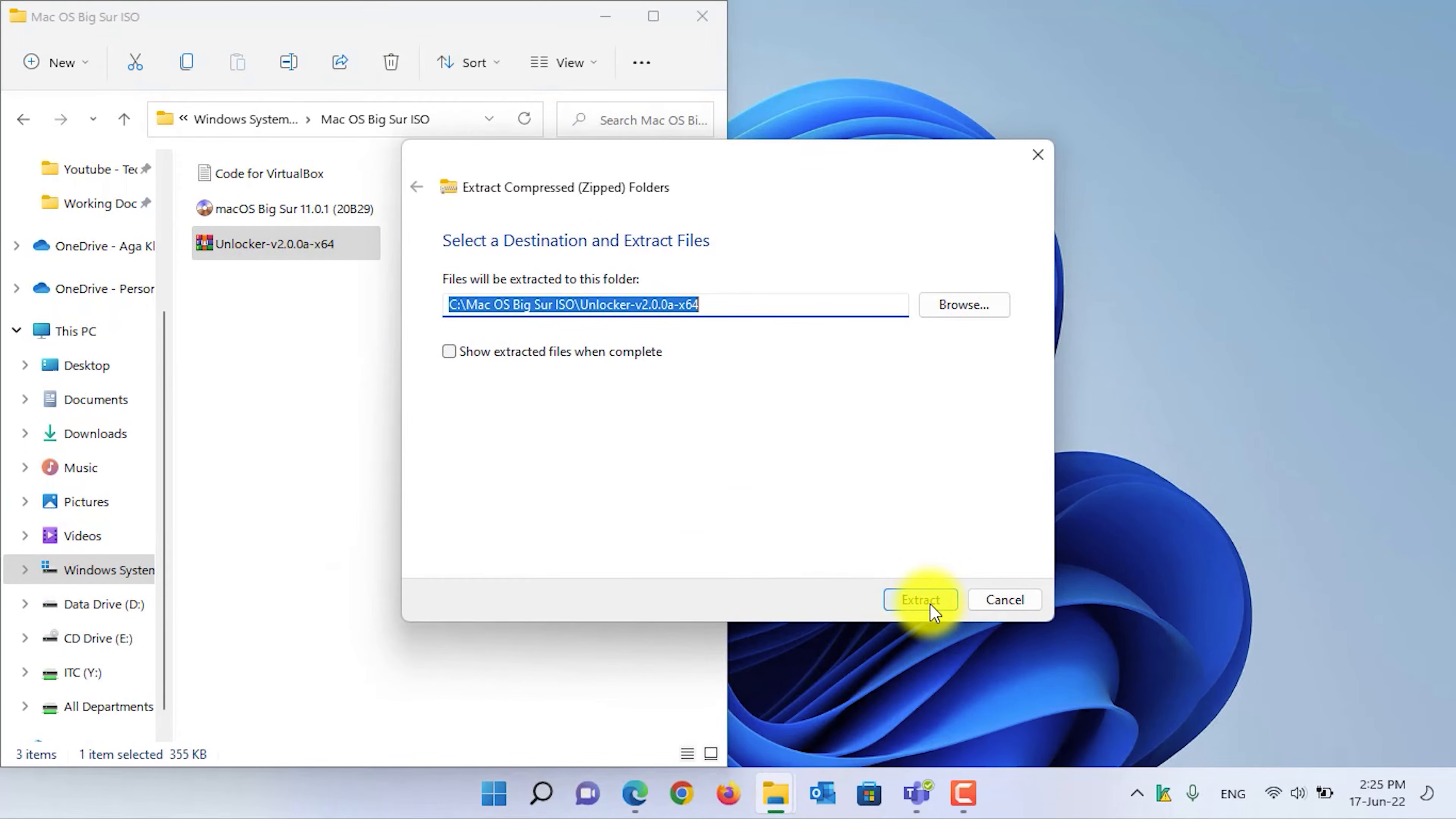
pyautogui.click(930, 604)
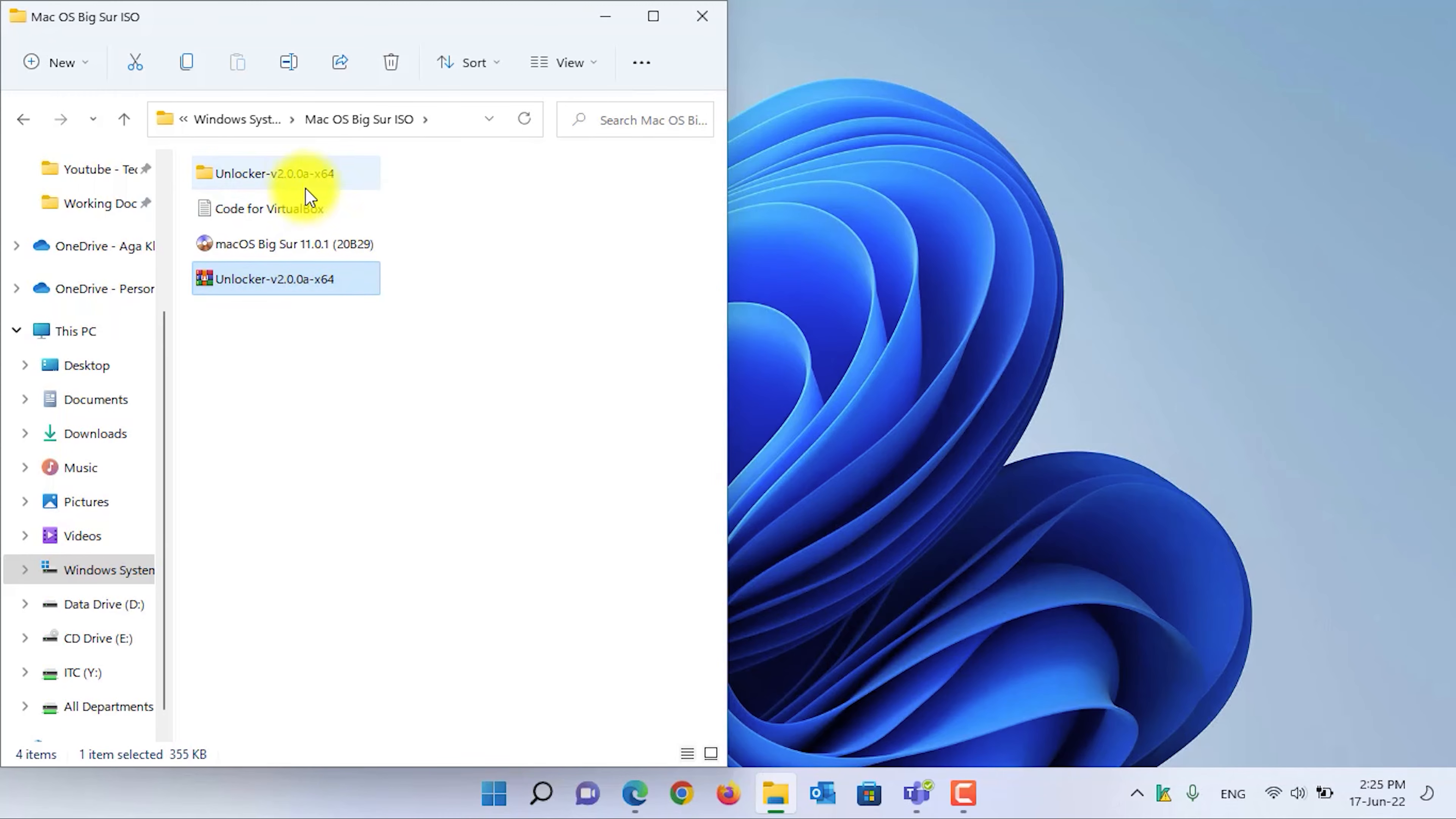
# Run Unlocker from the extracted Unlocker-v2.0.0a-x64 folder with administrator rights
pyautogui.doubleClick(308, 183)
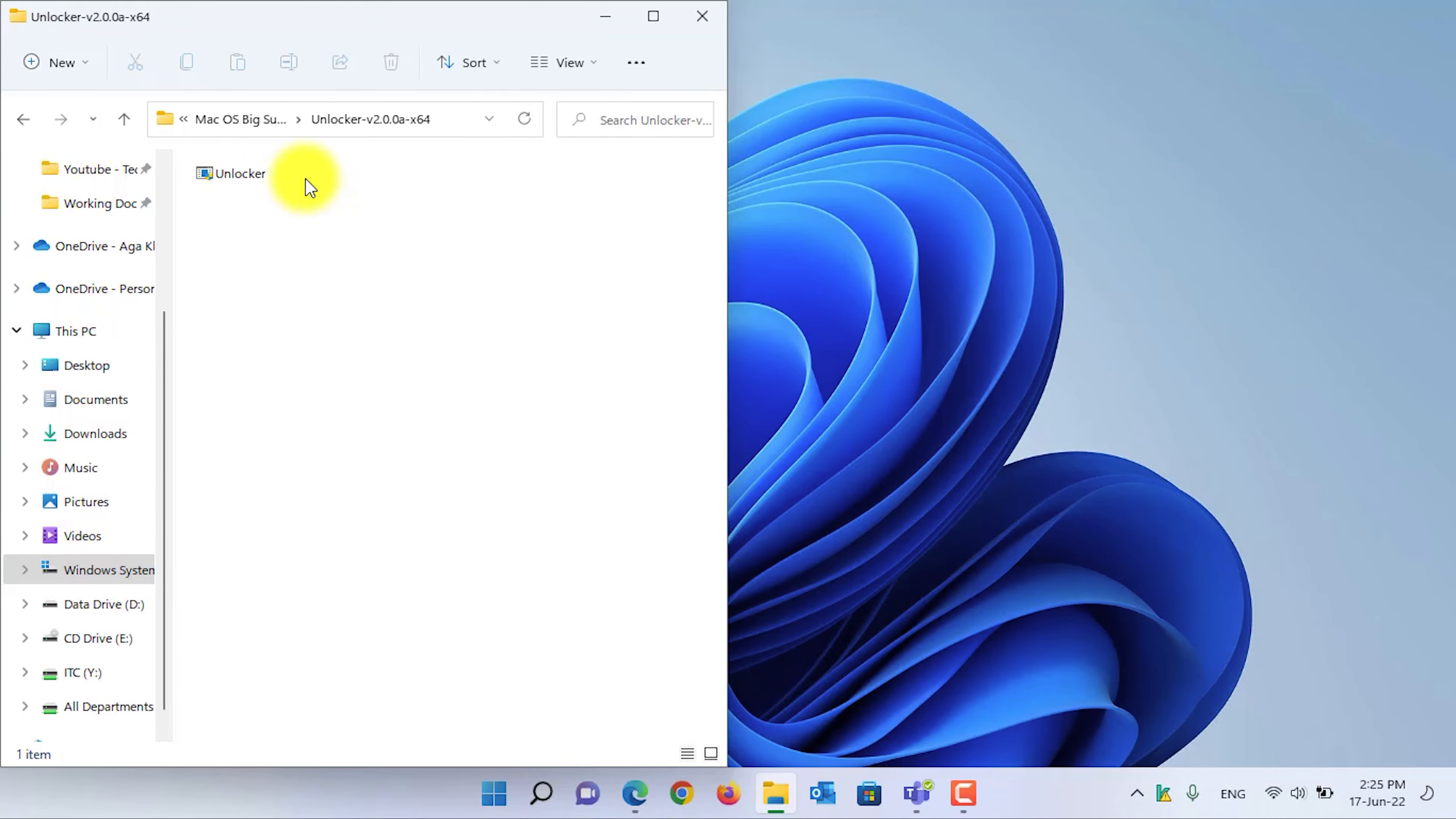
pyautogui.click(257, 182)
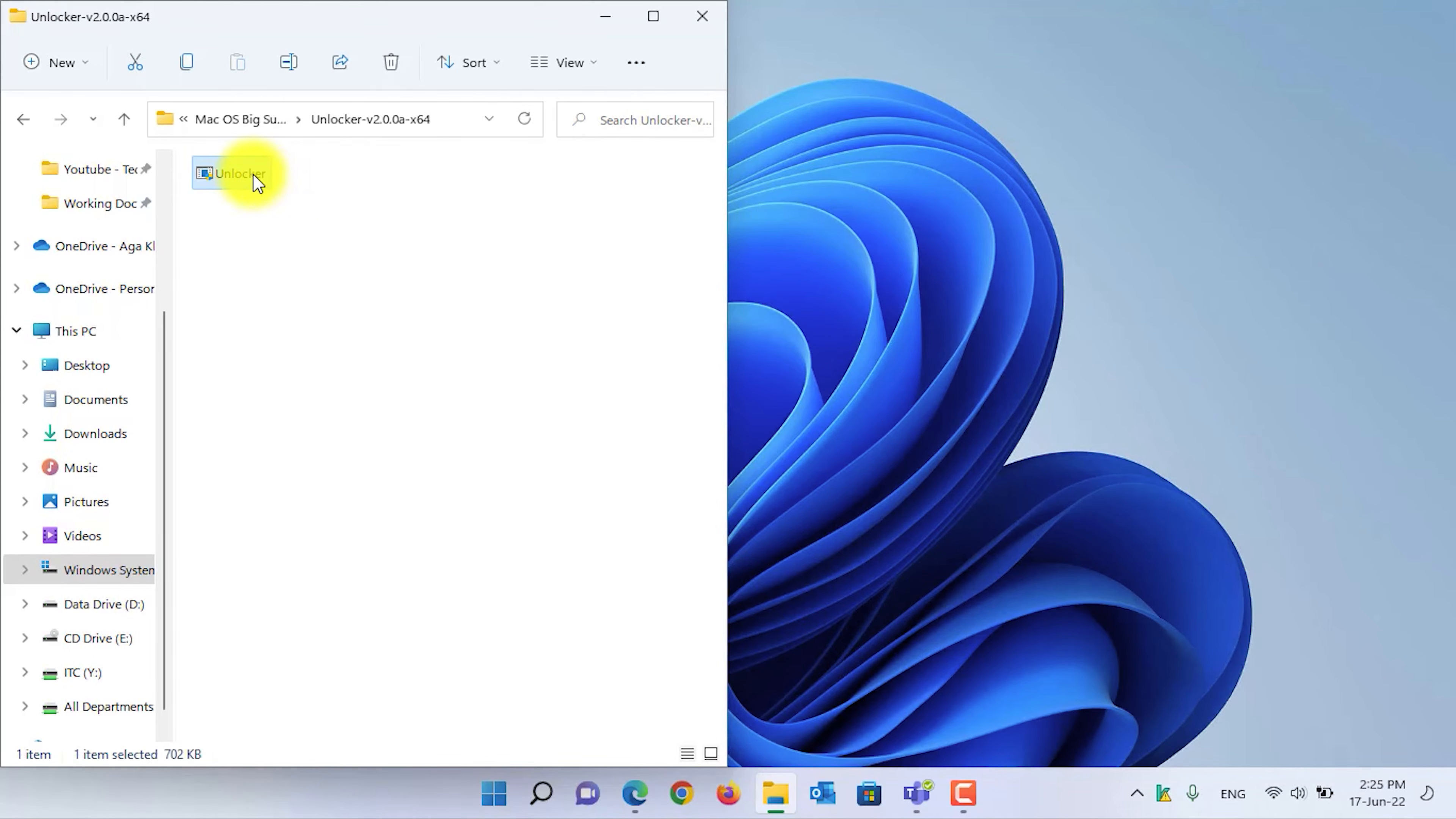
pyautogui.rightClick(257, 181)
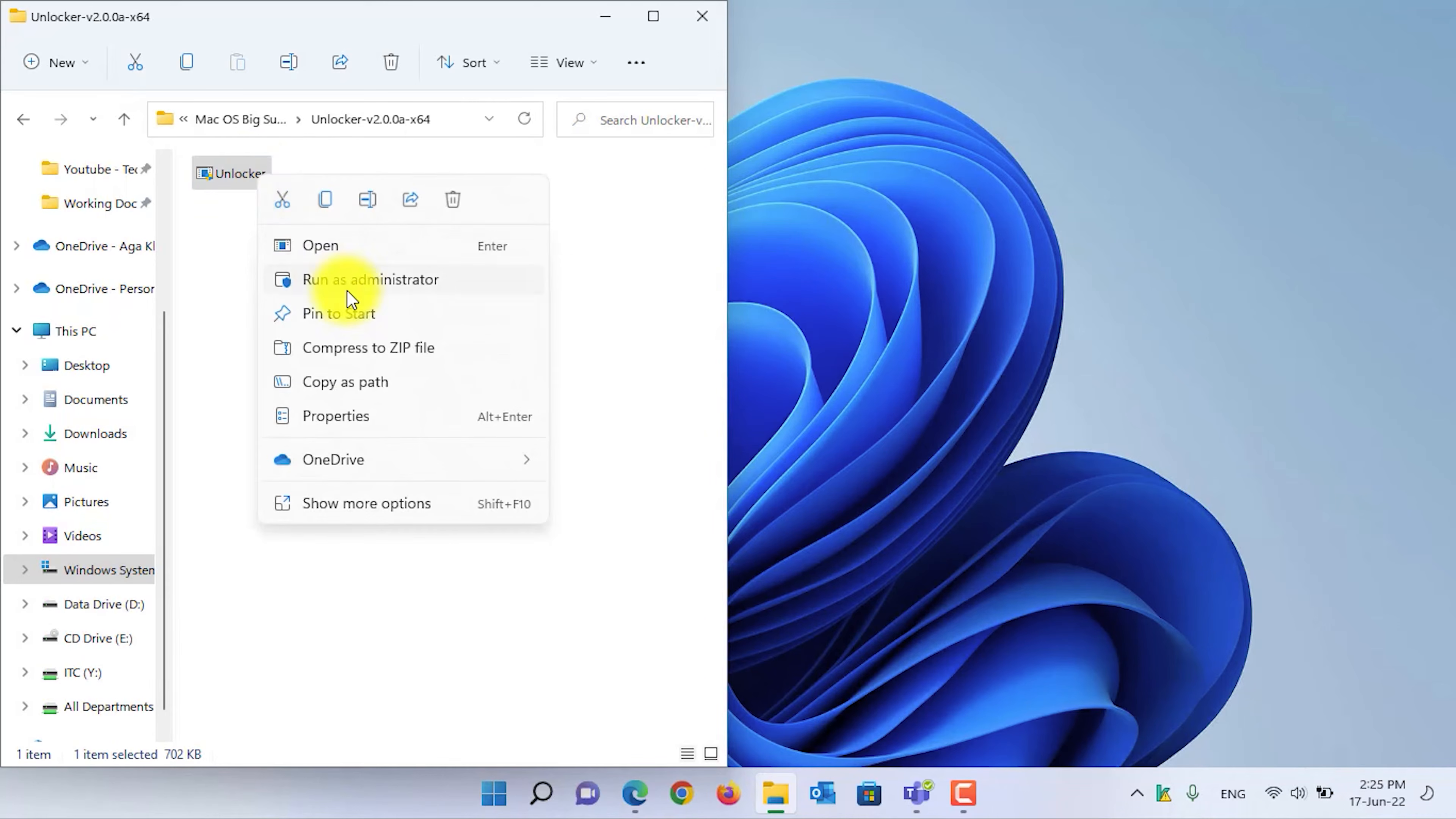
pyautogui.click(352, 282)
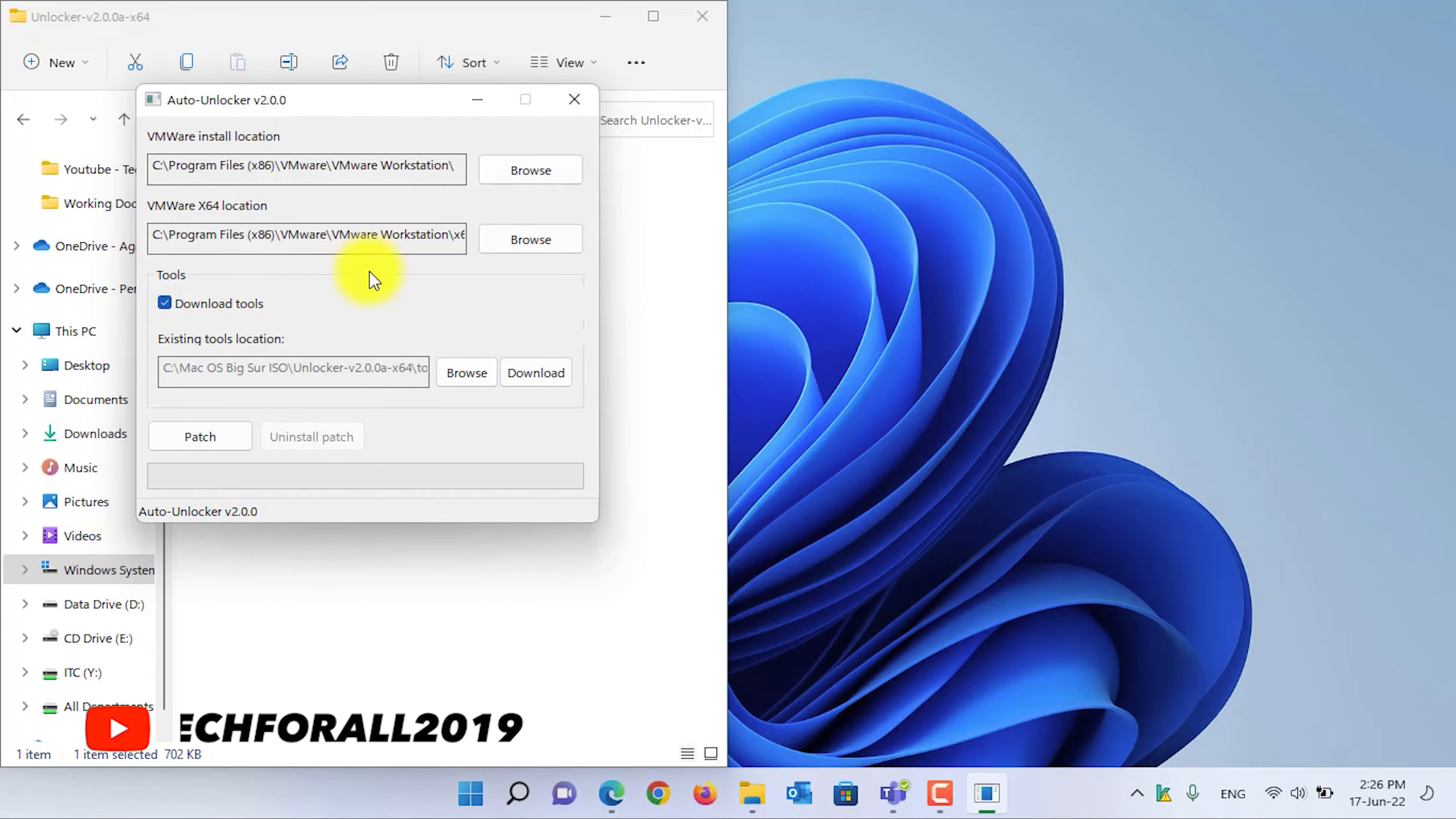
# Patch the VMware Workstation installation with the tools download enabled, and close Auto-Unlocker when it is done
pyautogui.click(200, 434)
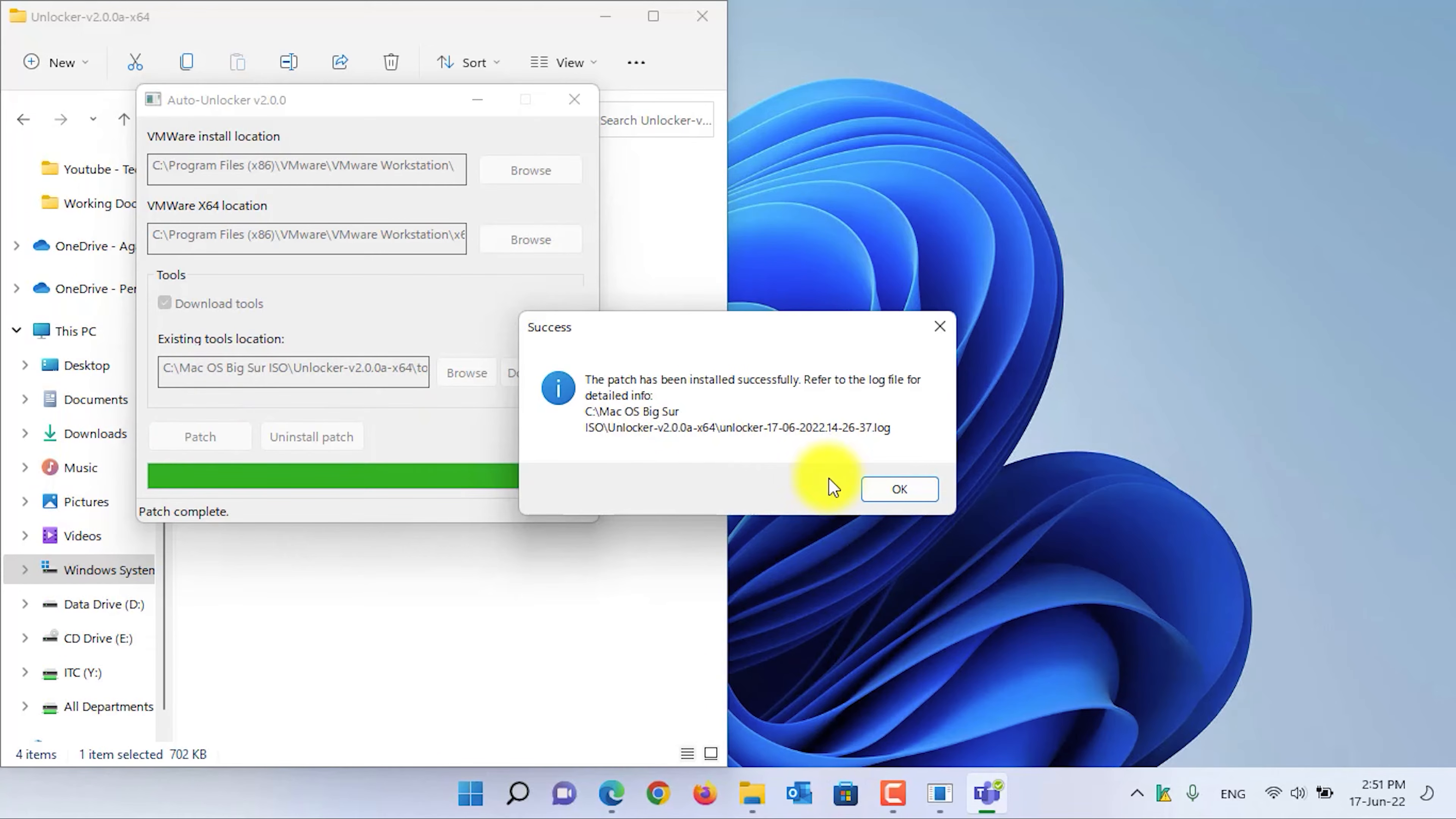
pyautogui.click(898, 491)
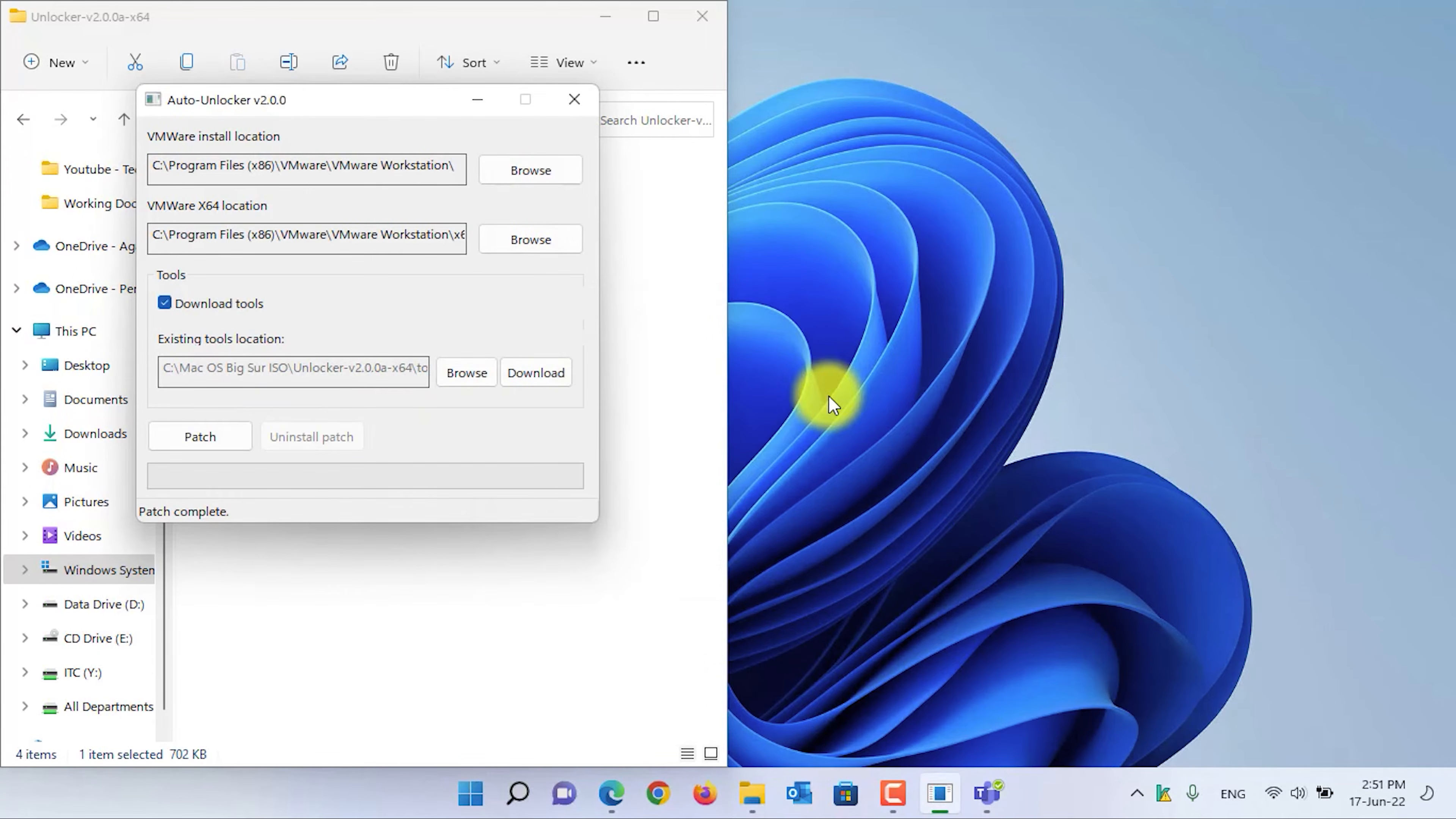
pyautogui.click(575, 101)
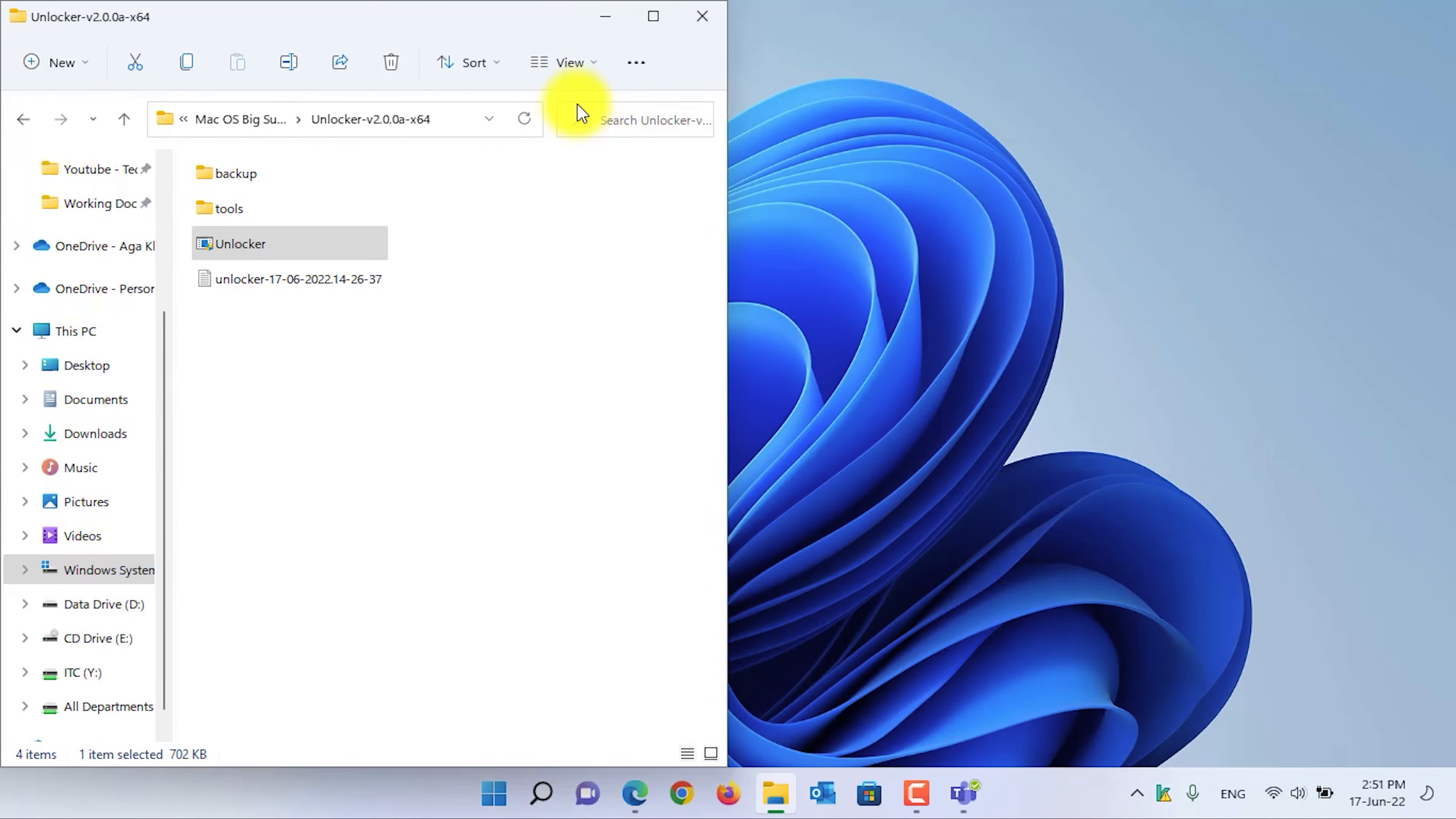
# Launch VMware Workstation Pro and start a new virtual machine with the Typical (recommended) configuration
pyautogui.press('super')
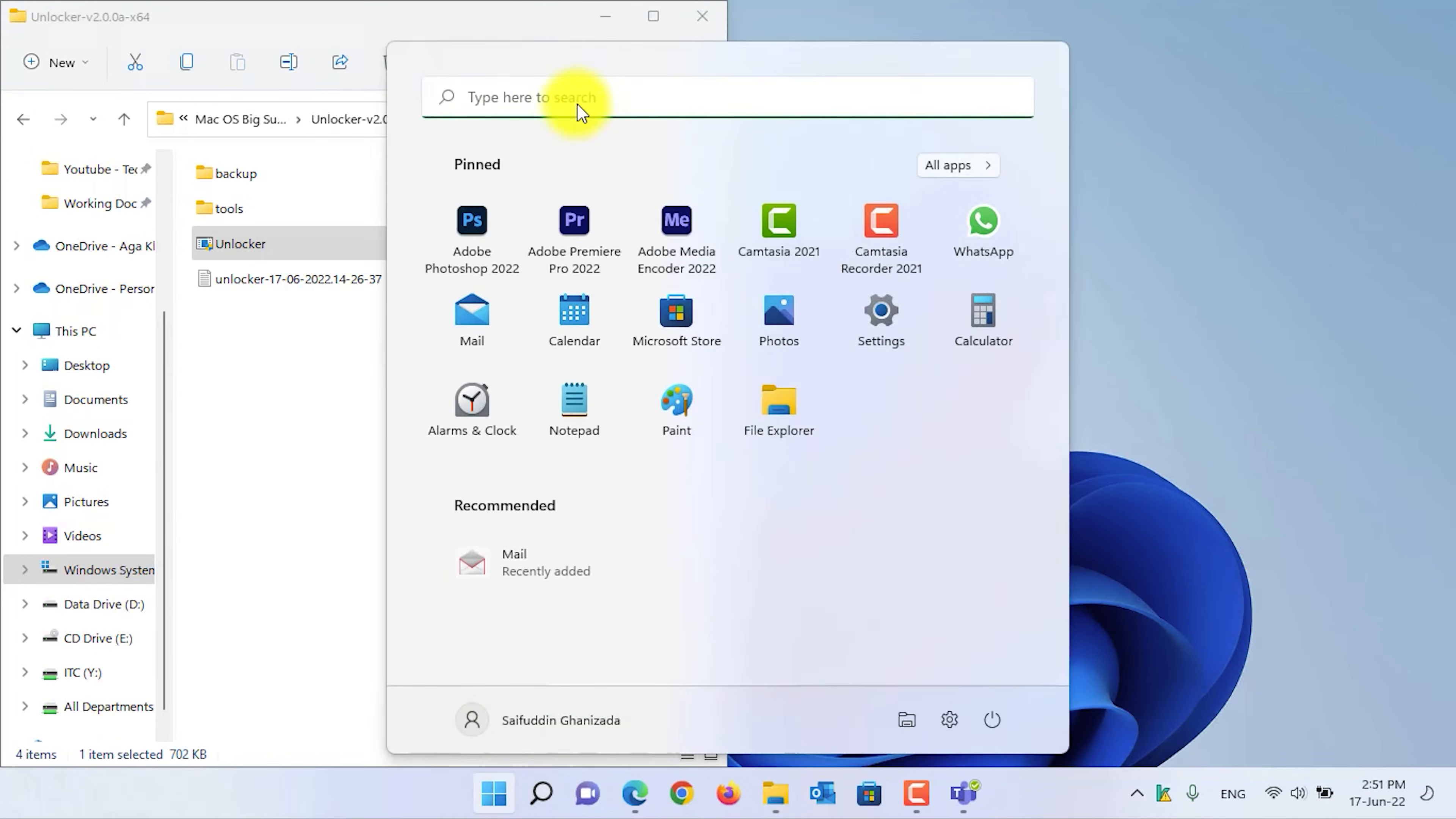
pyautogui.write('vm')
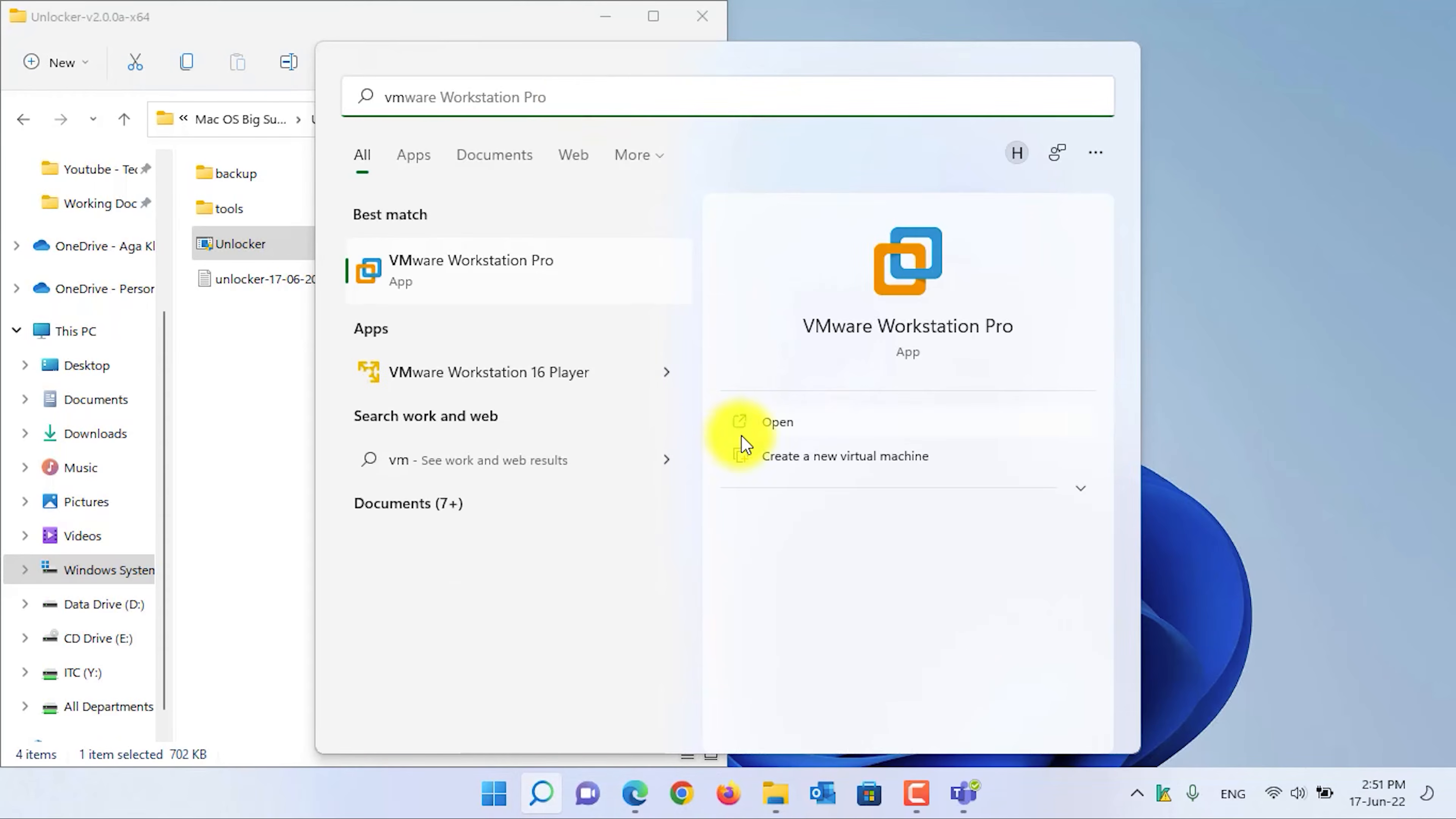
pyautogui.click(757, 430)
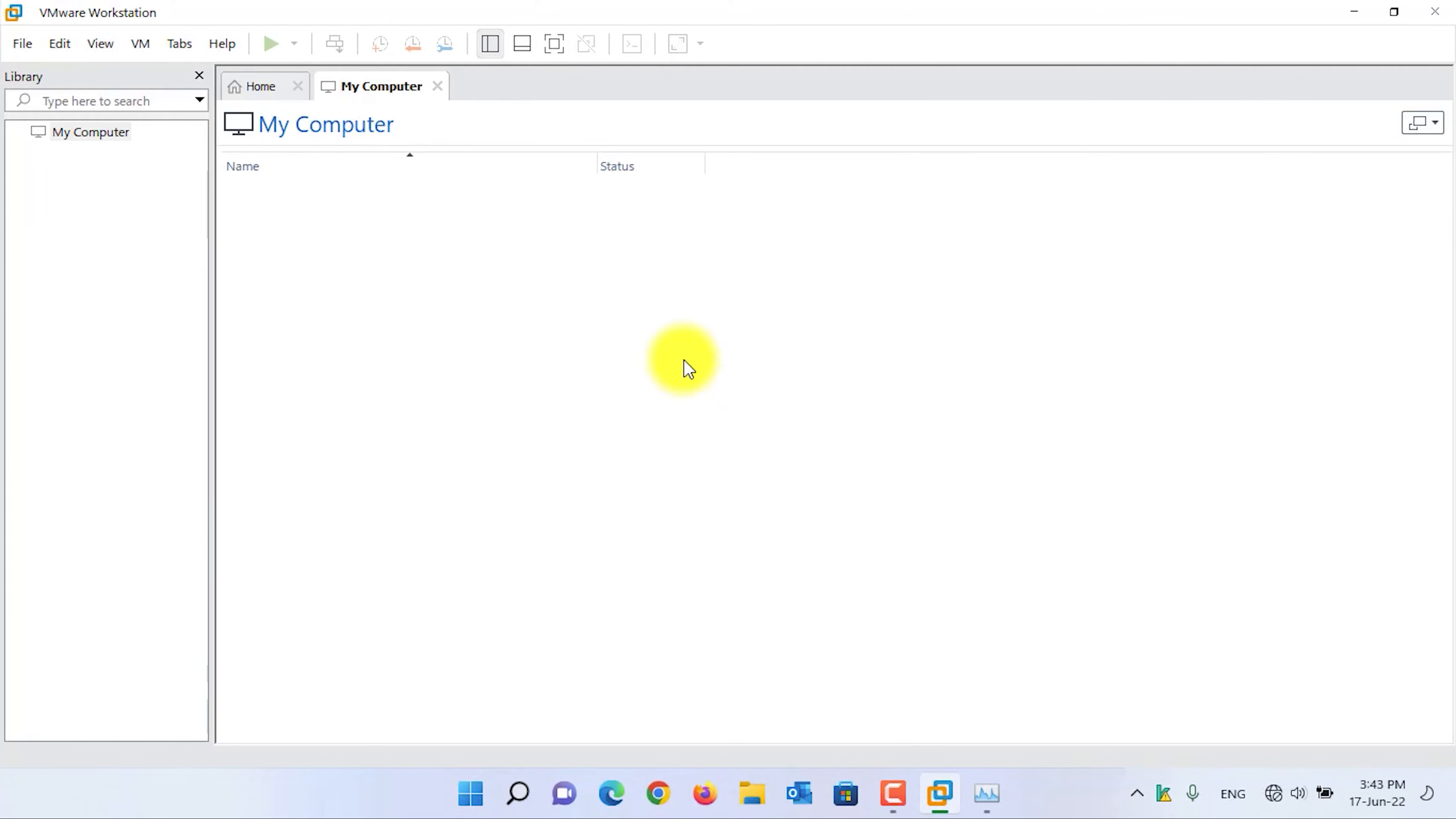
pyautogui.click(264, 89)
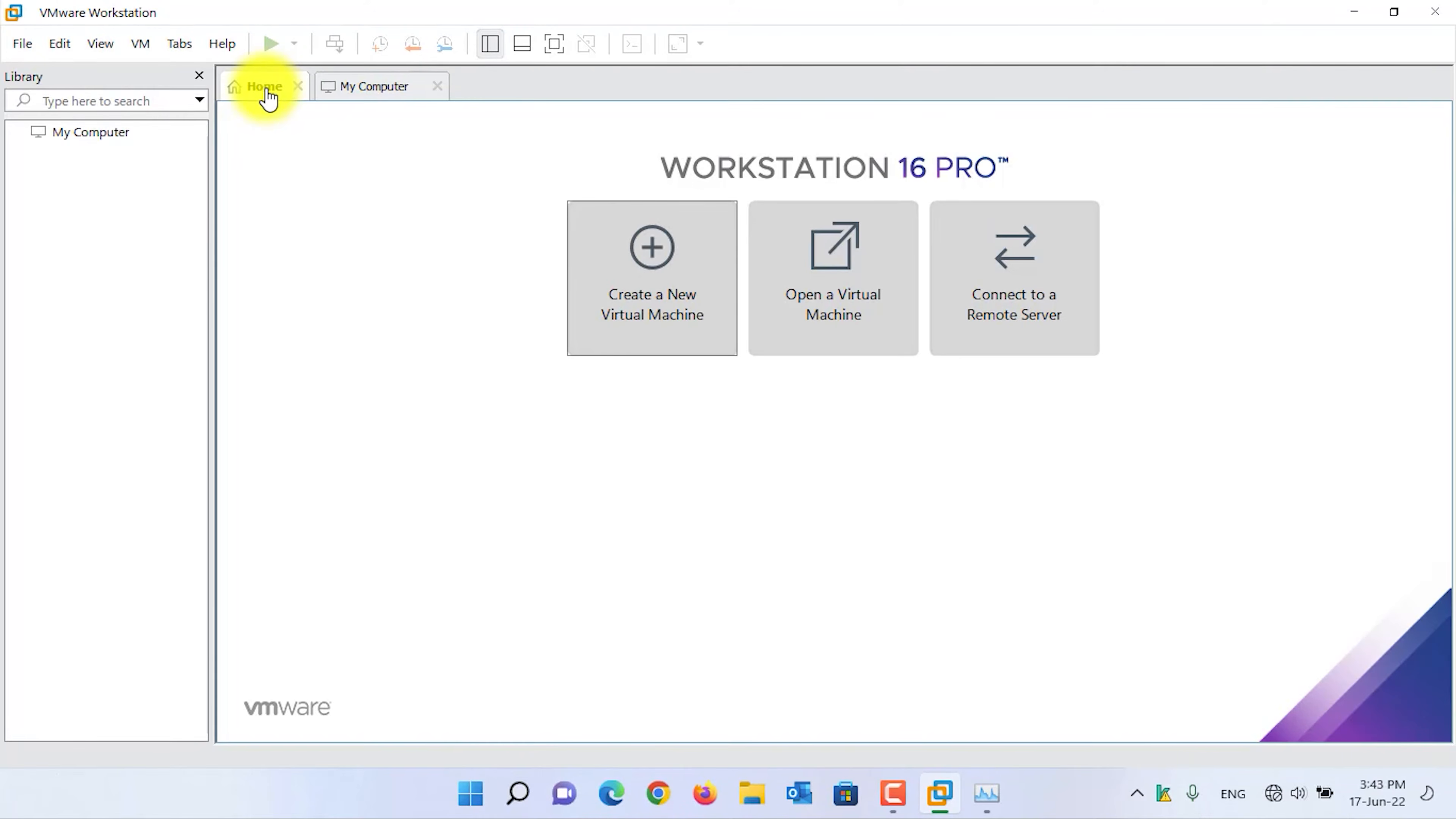
pyautogui.click(647, 299)
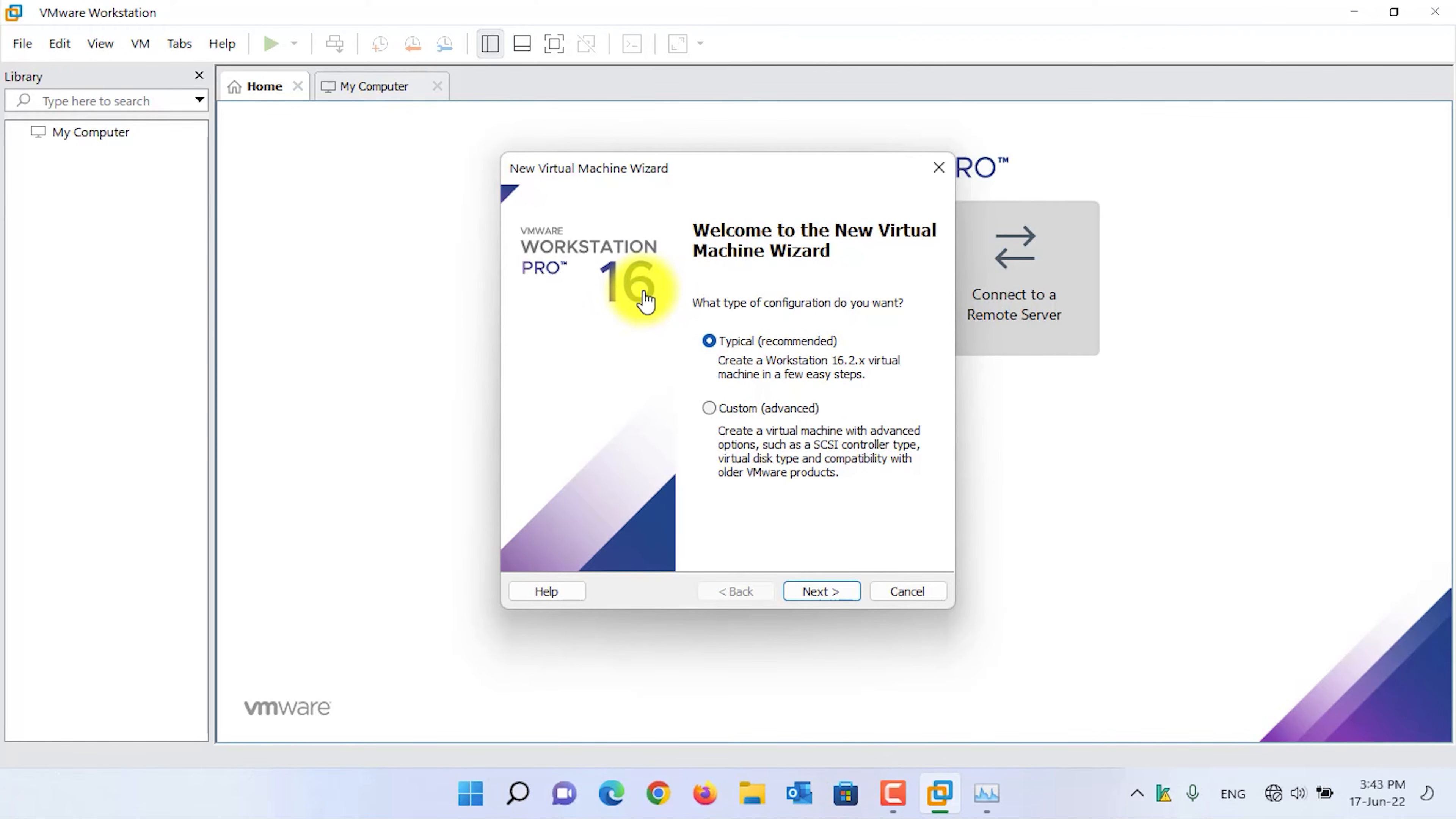
pyautogui.click(821, 591)
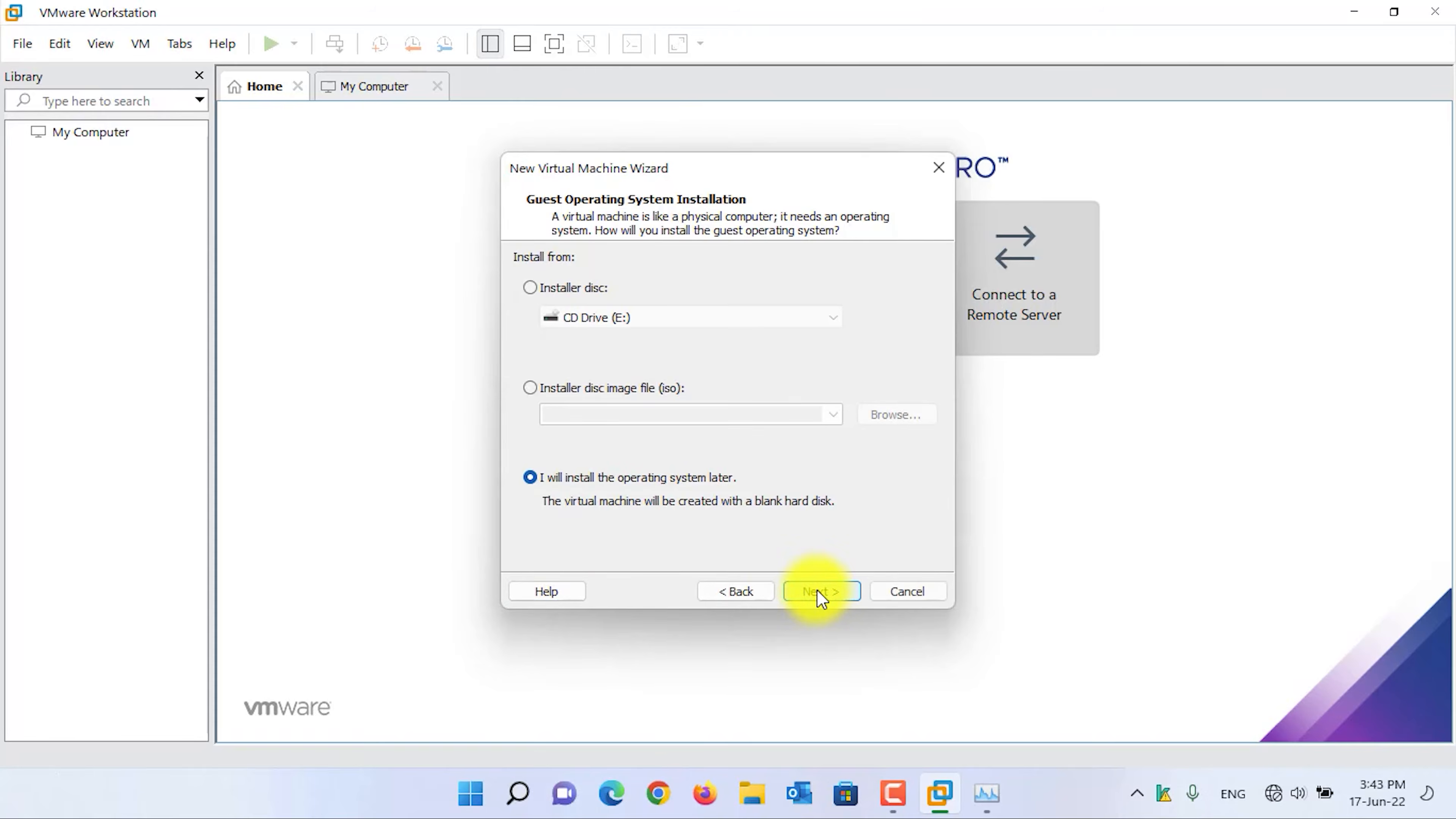
# Use the disc image macOS Big Sur 11.0.1 (20B29).iso from the Mac OS Big Sur ISO folder as the installation source
pyautogui.click(637, 390)
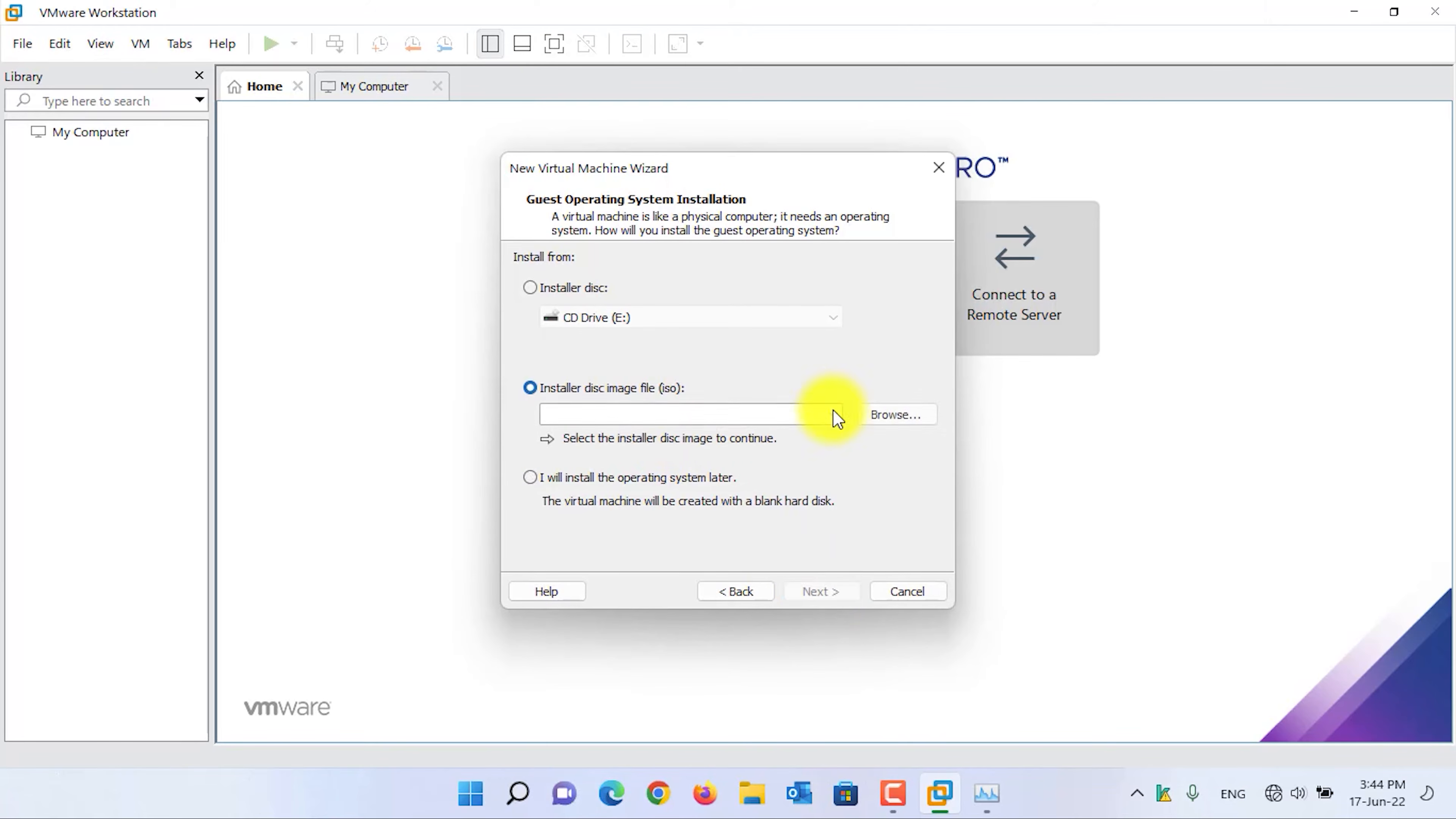
pyautogui.click(891, 415)
pyautogui.click(767, 372)
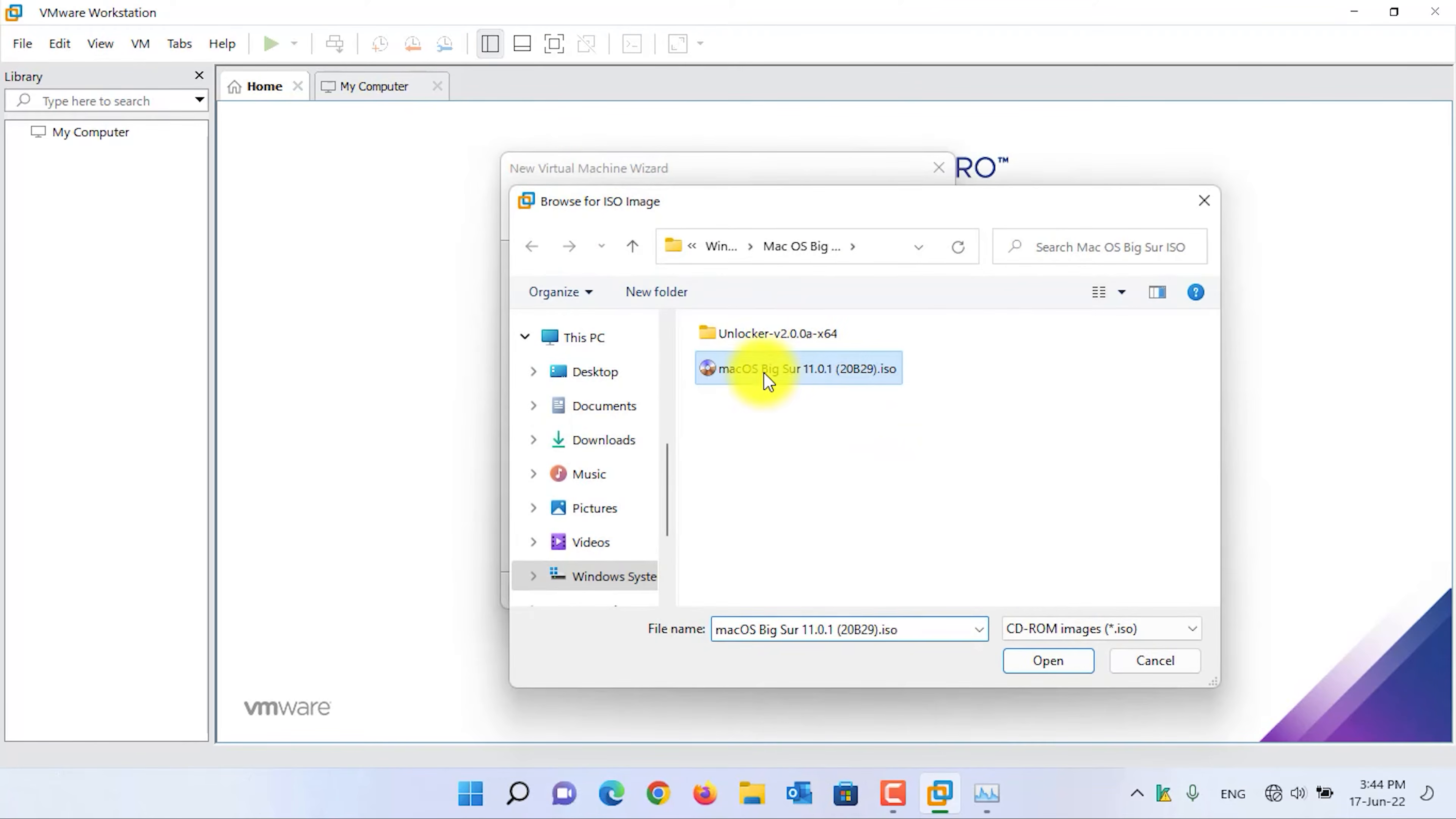
pyautogui.click(1040, 659)
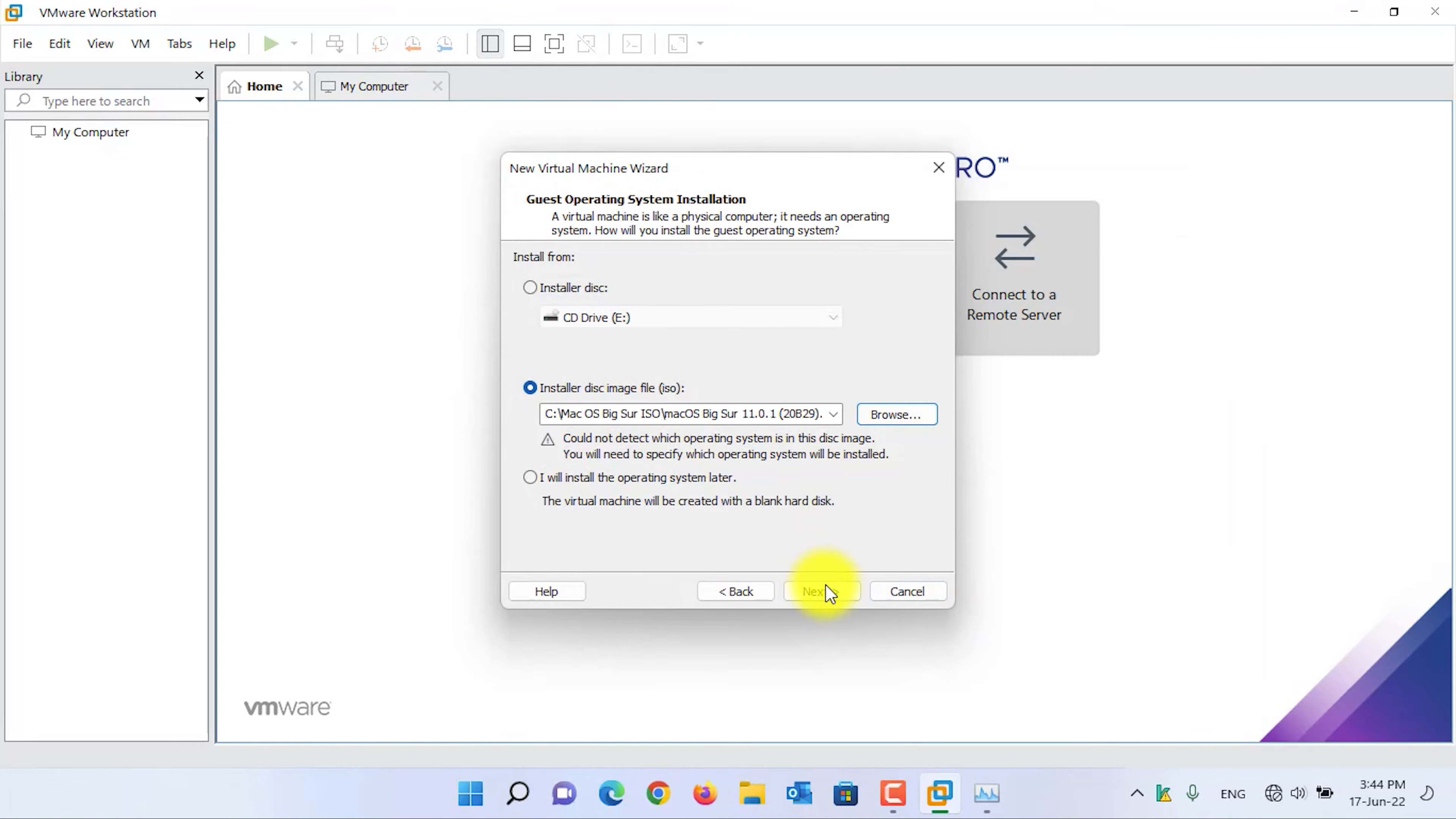
pyautogui.click(828, 591)
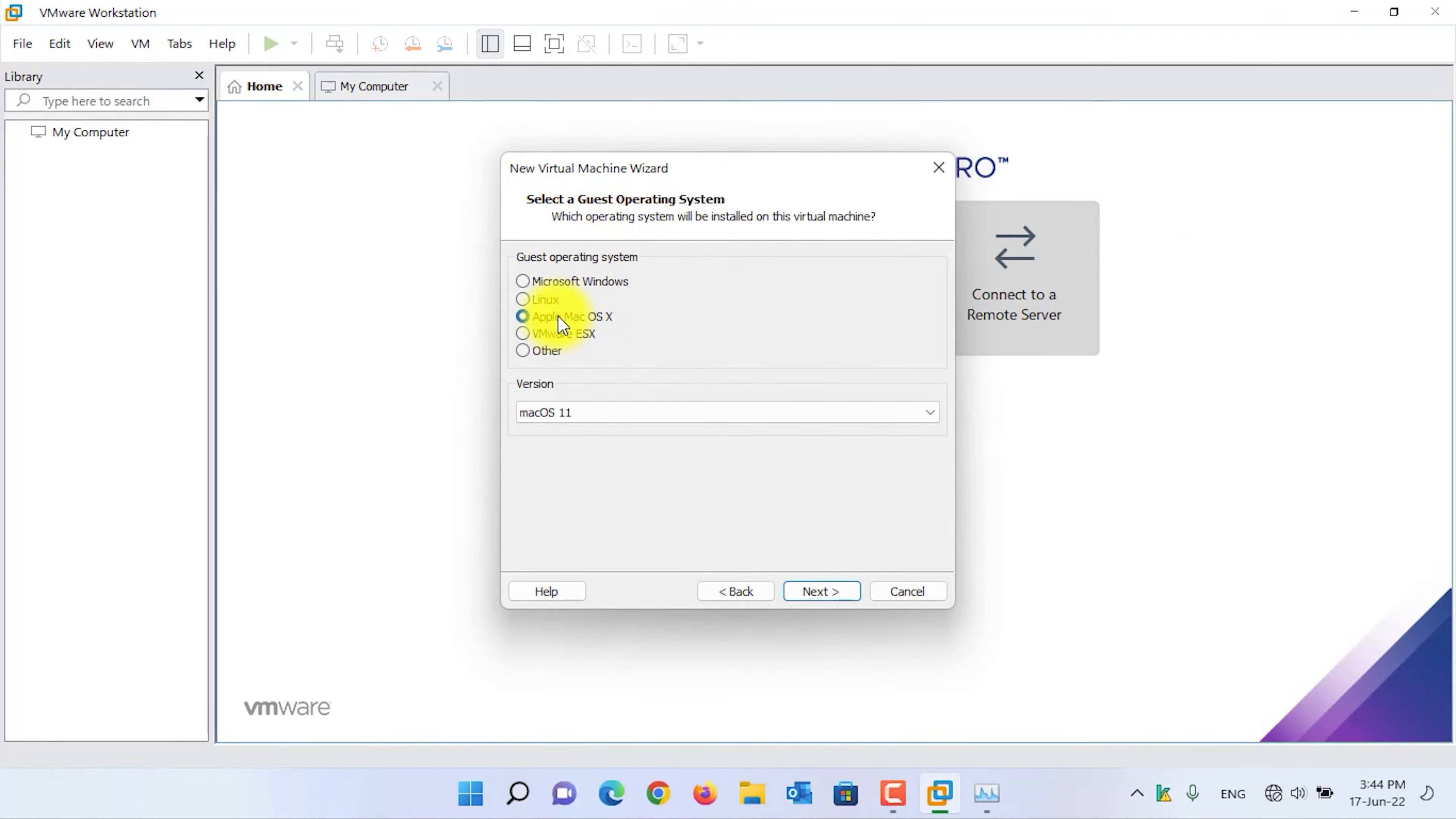
# Set the guest operating system to Apple Mac OS X, version macOS 11
pyautogui.click(584, 413)
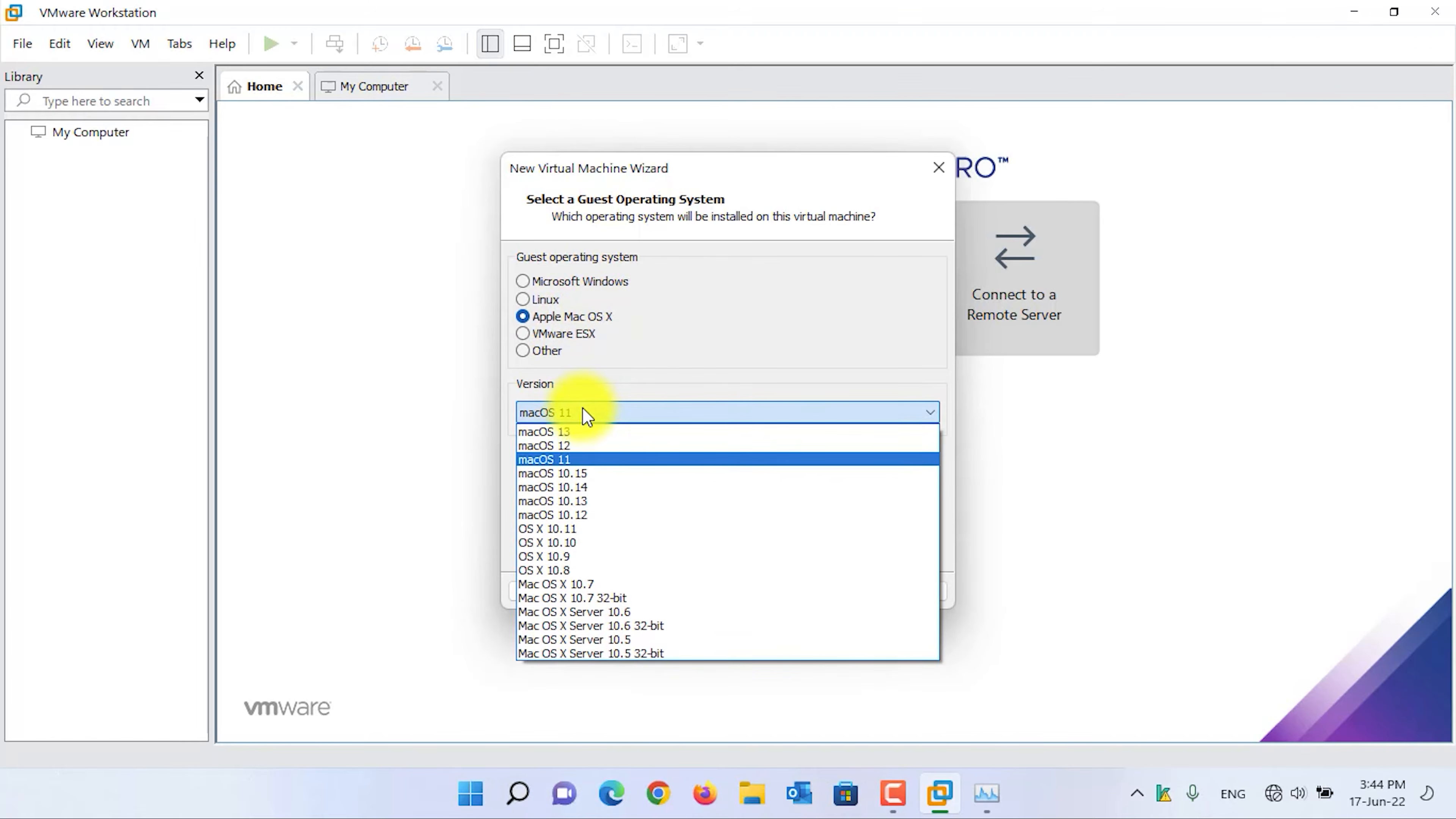
pyautogui.click(582, 459)
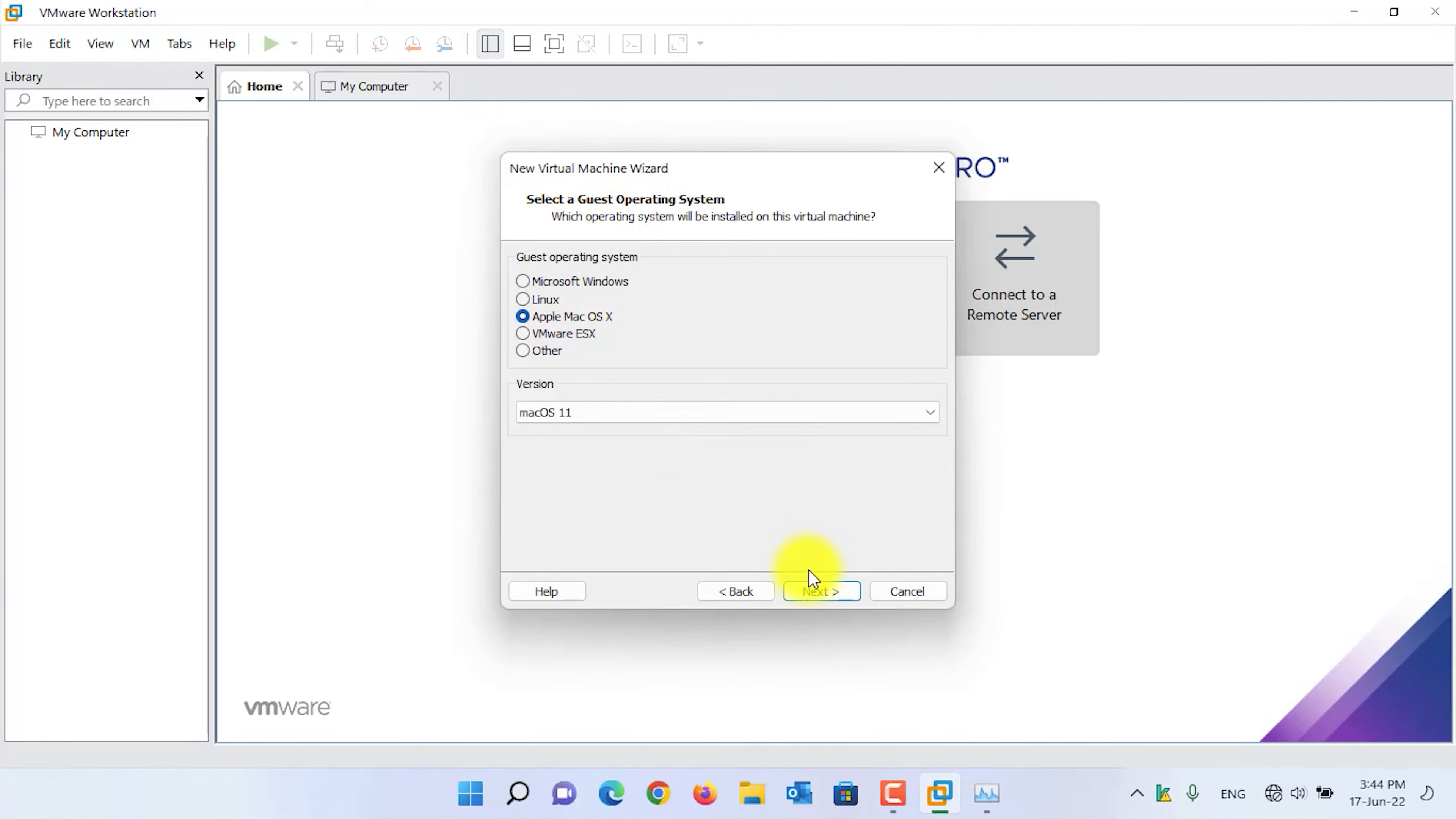
pyautogui.click(819, 592)
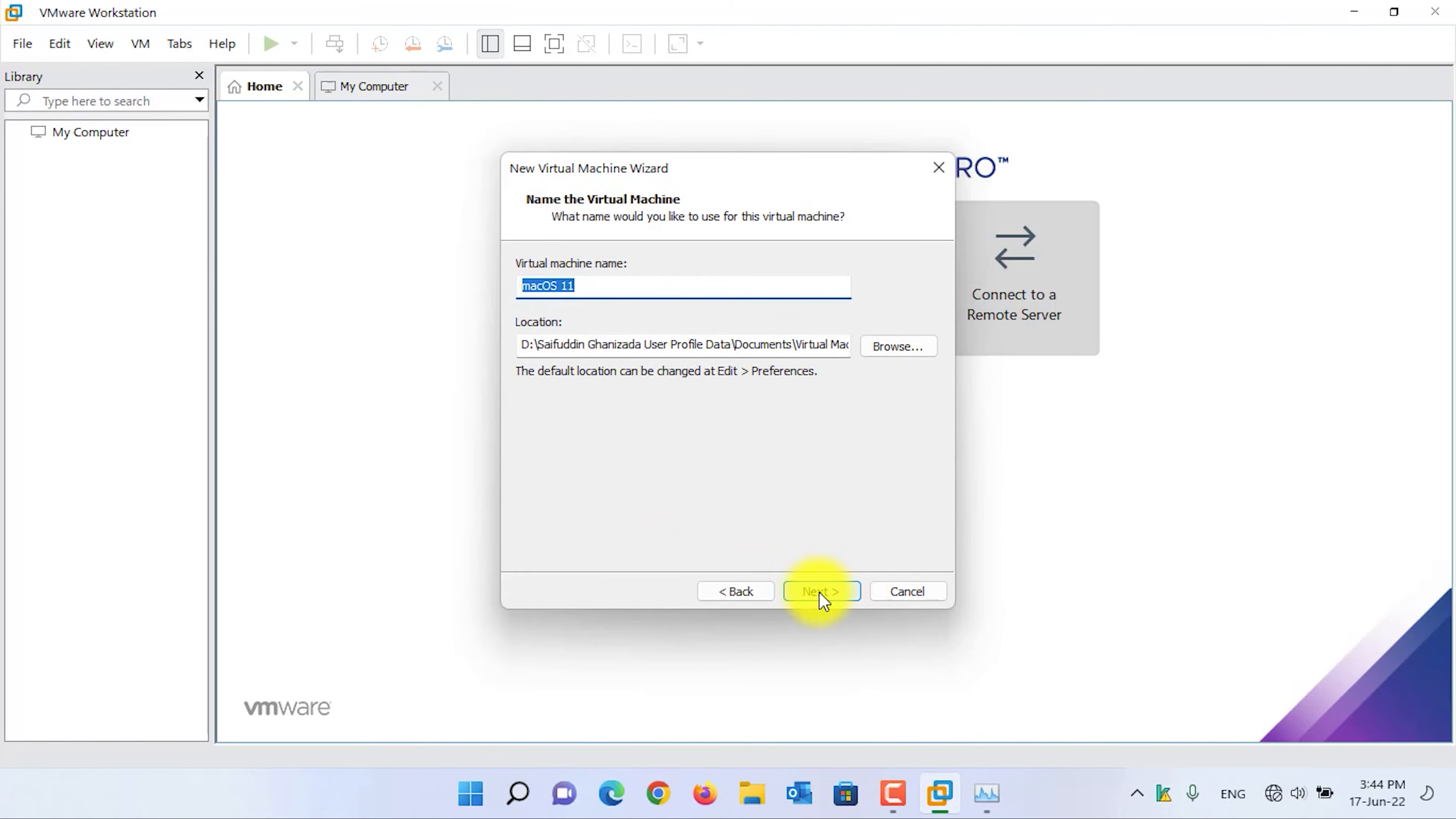
# Name the virtual machine "macOS 11 BigSur"
pyautogui.press('End')
pyautogui.write('BigSur')
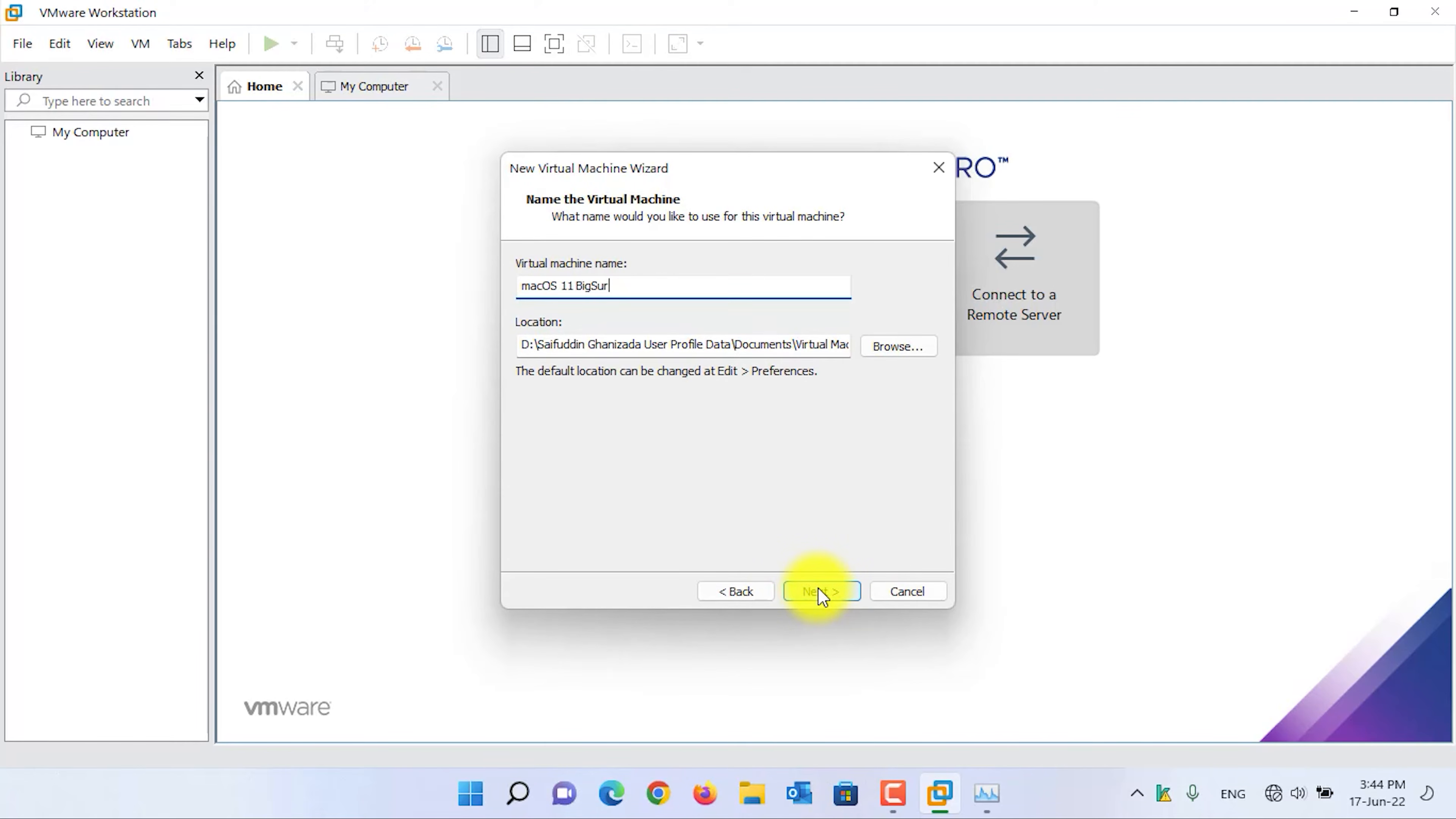
# Set the virtual machine's location to a new folder MacOSBigSur inside C:\Hyper-V Virtual Machines
pyautogui.click(889, 348)
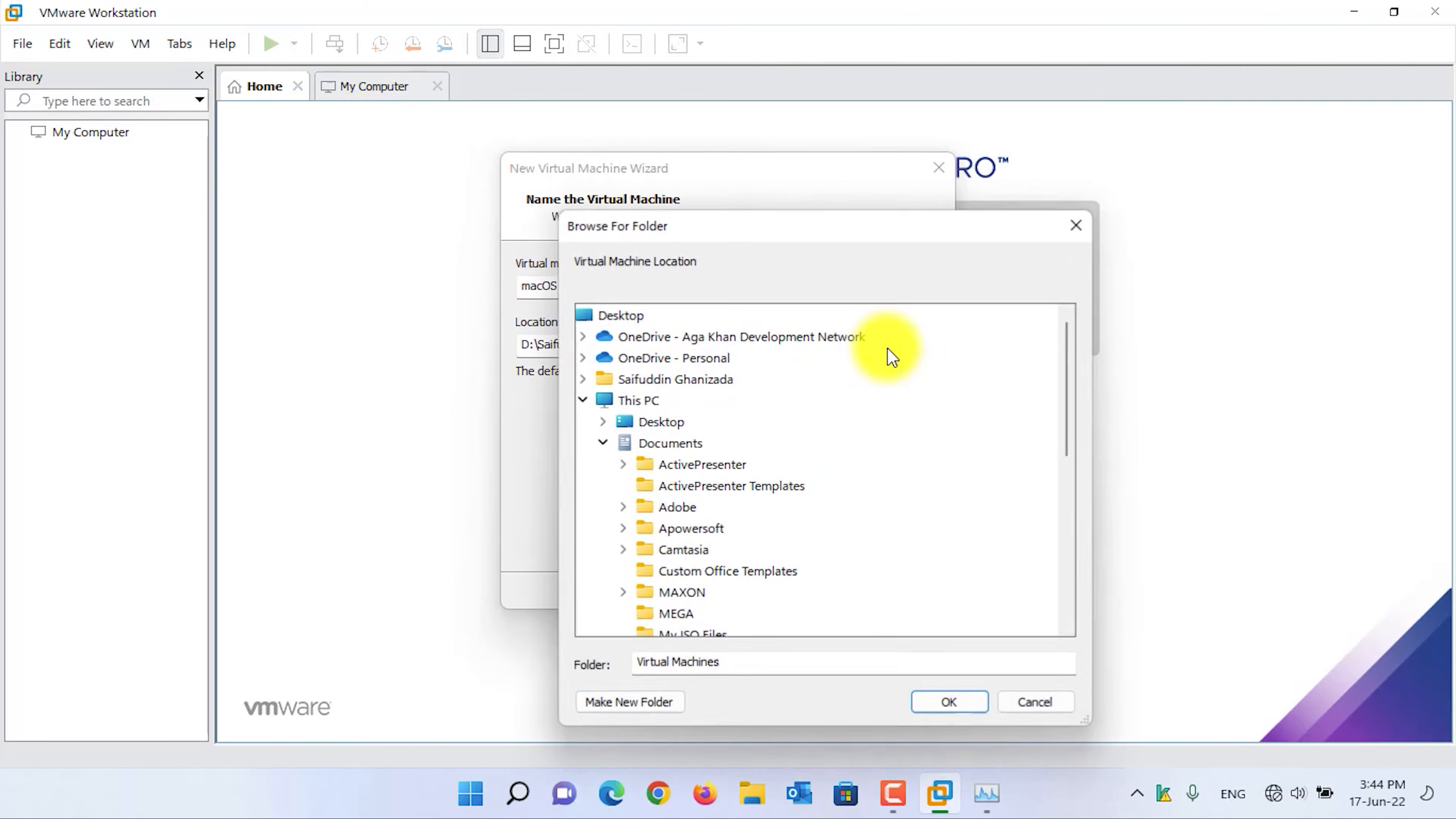
pyautogui.click(603, 443)
pyautogui.doubleClick(692, 550)
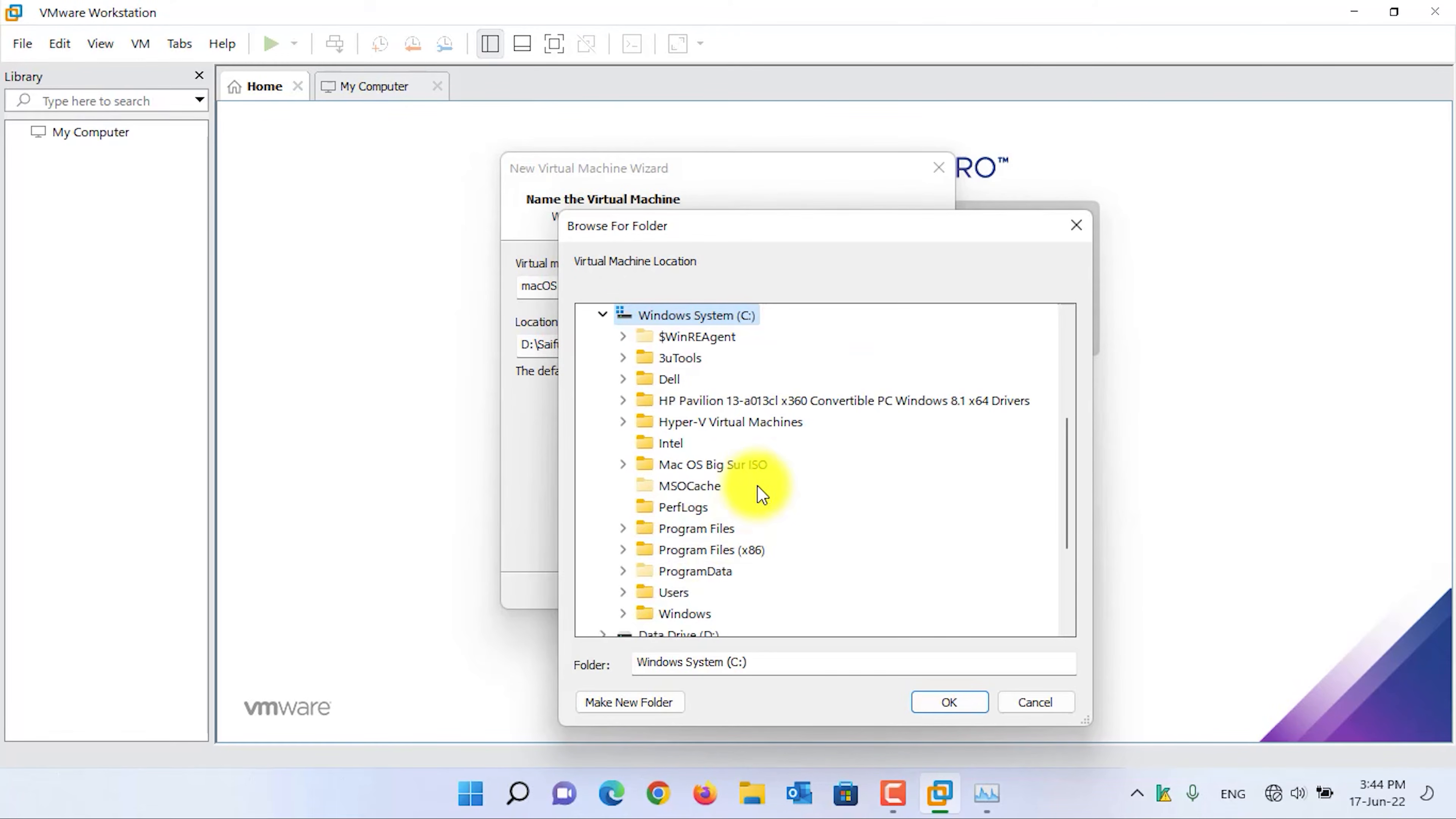
pyautogui.click(714, 424)
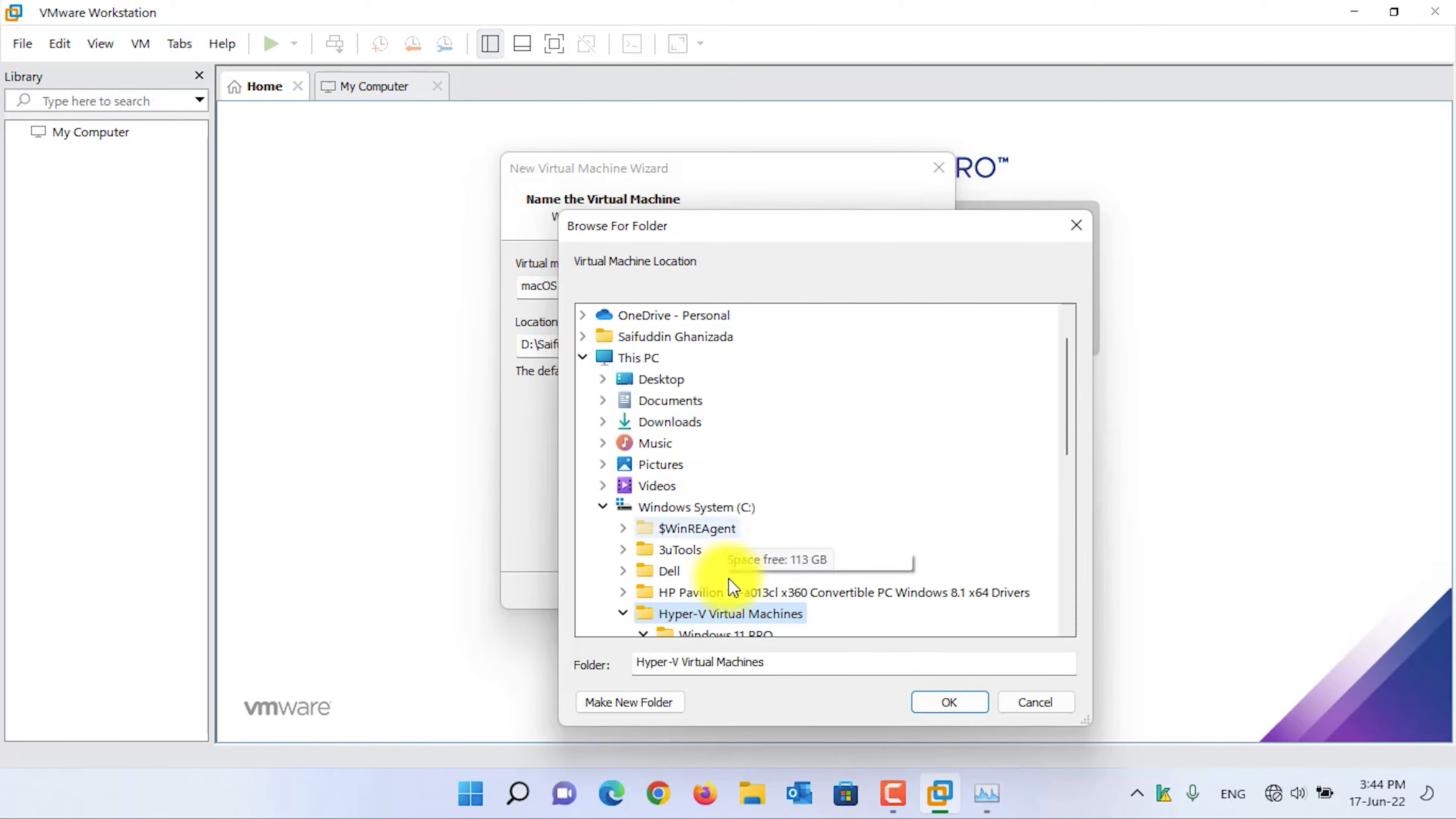
pyautogui.click(656, 702)
pyautogui.write('Ma')
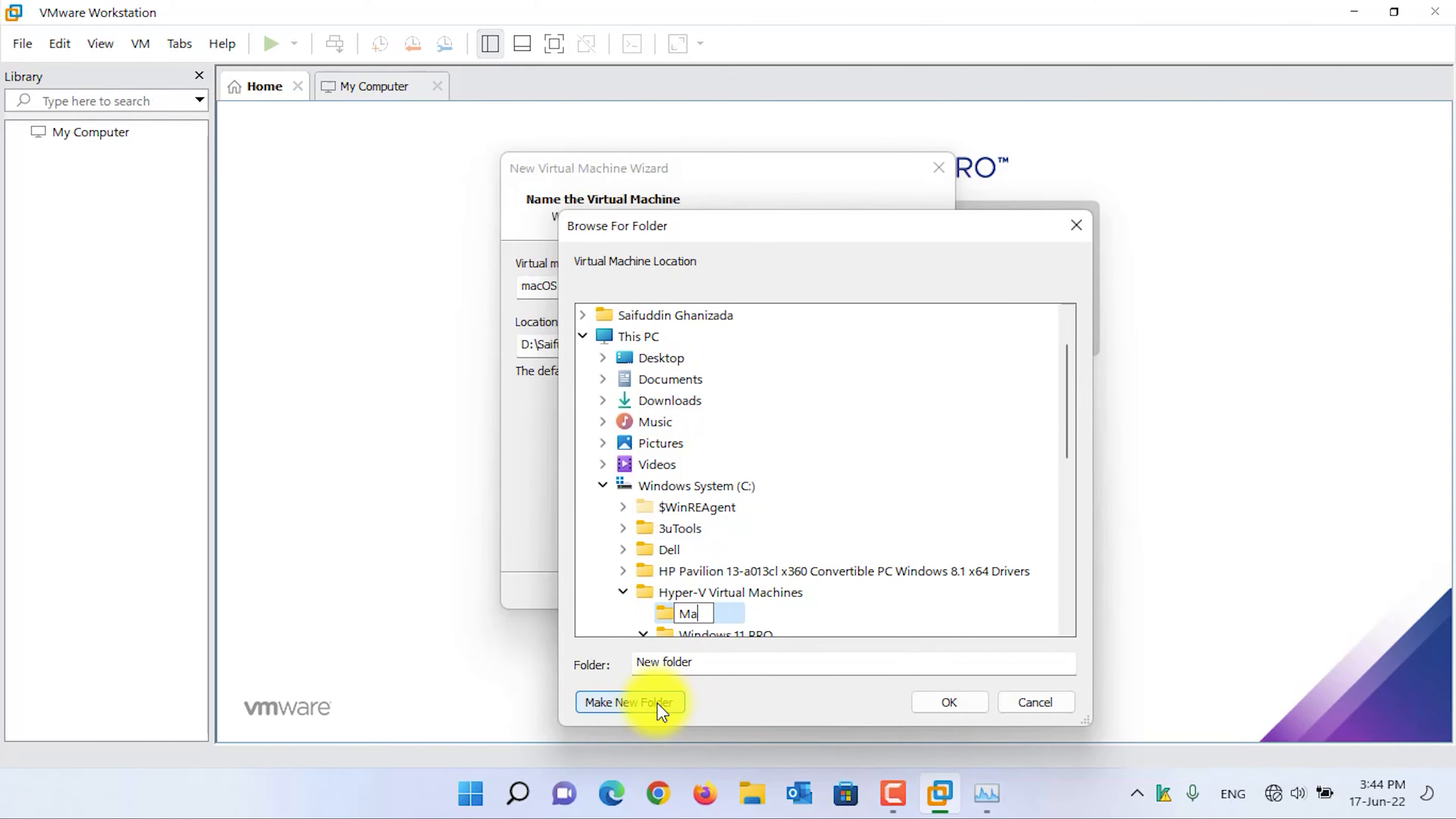
pyautogui.write('cOSBigSur')
pyautogui.press('Return')
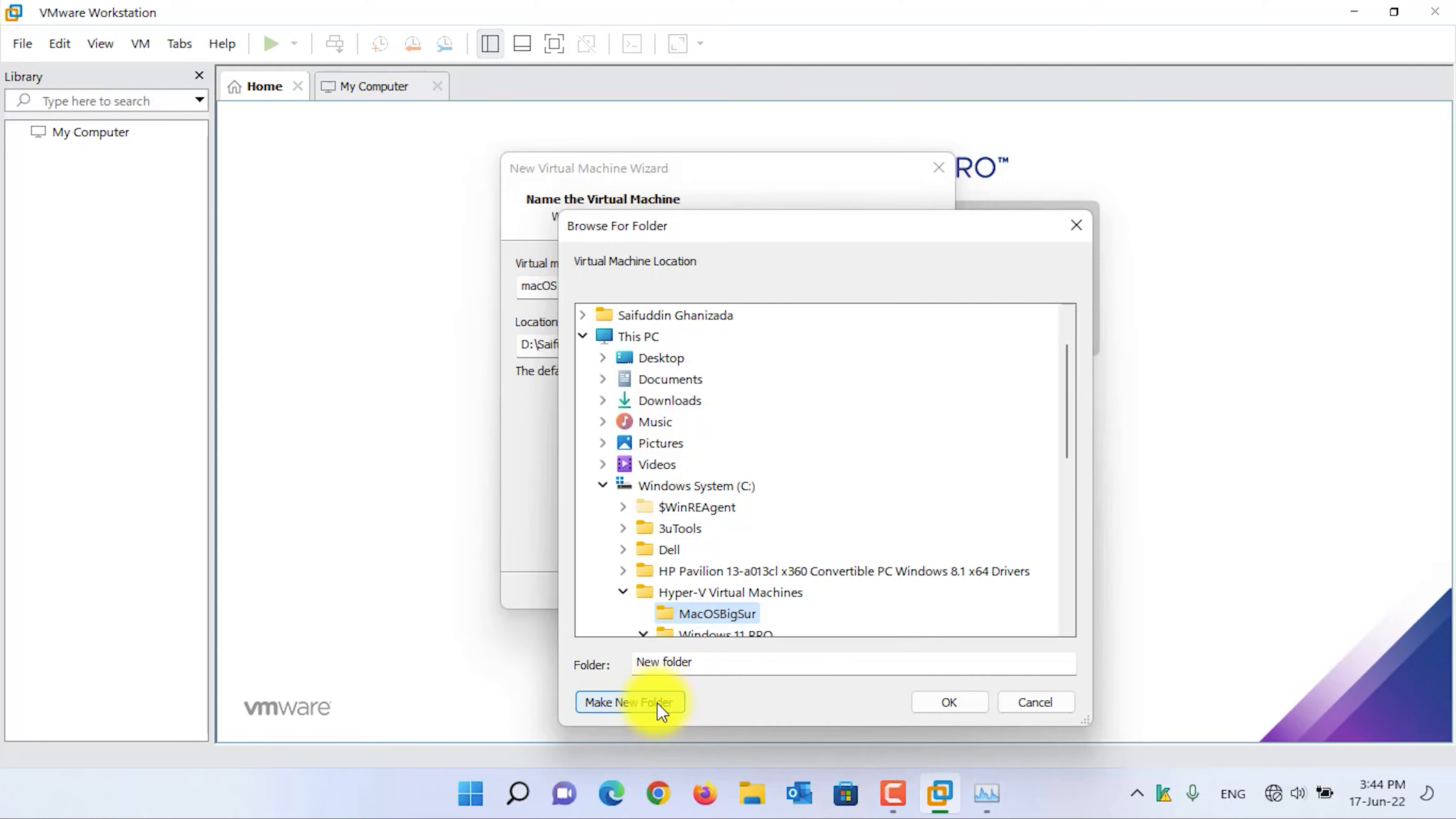
pyautogui.click(948, 701)
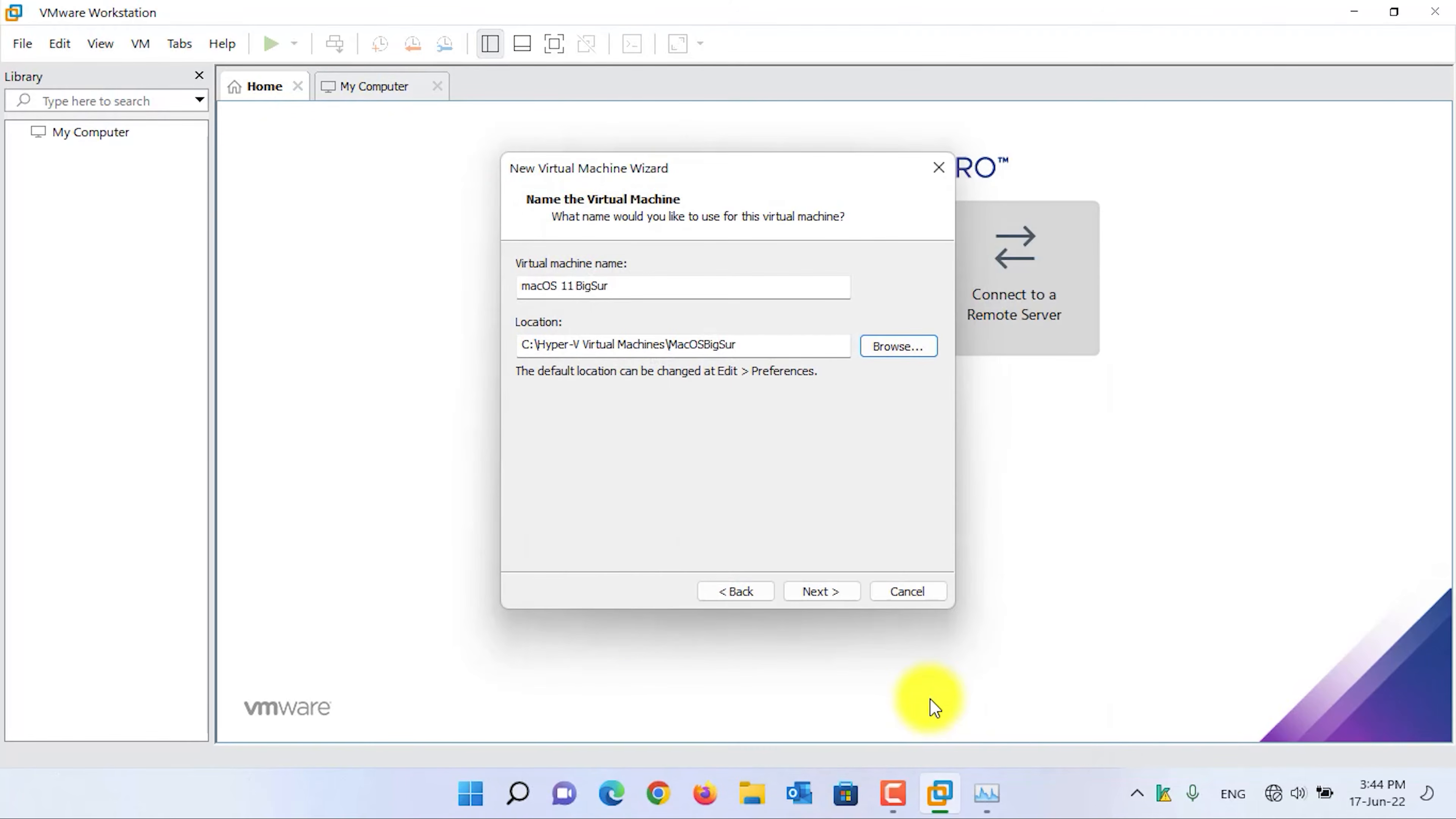
# Accept the 80 GB disk split into multiple files and finish creating the virtual machine
pyautogui.click(826, 596)
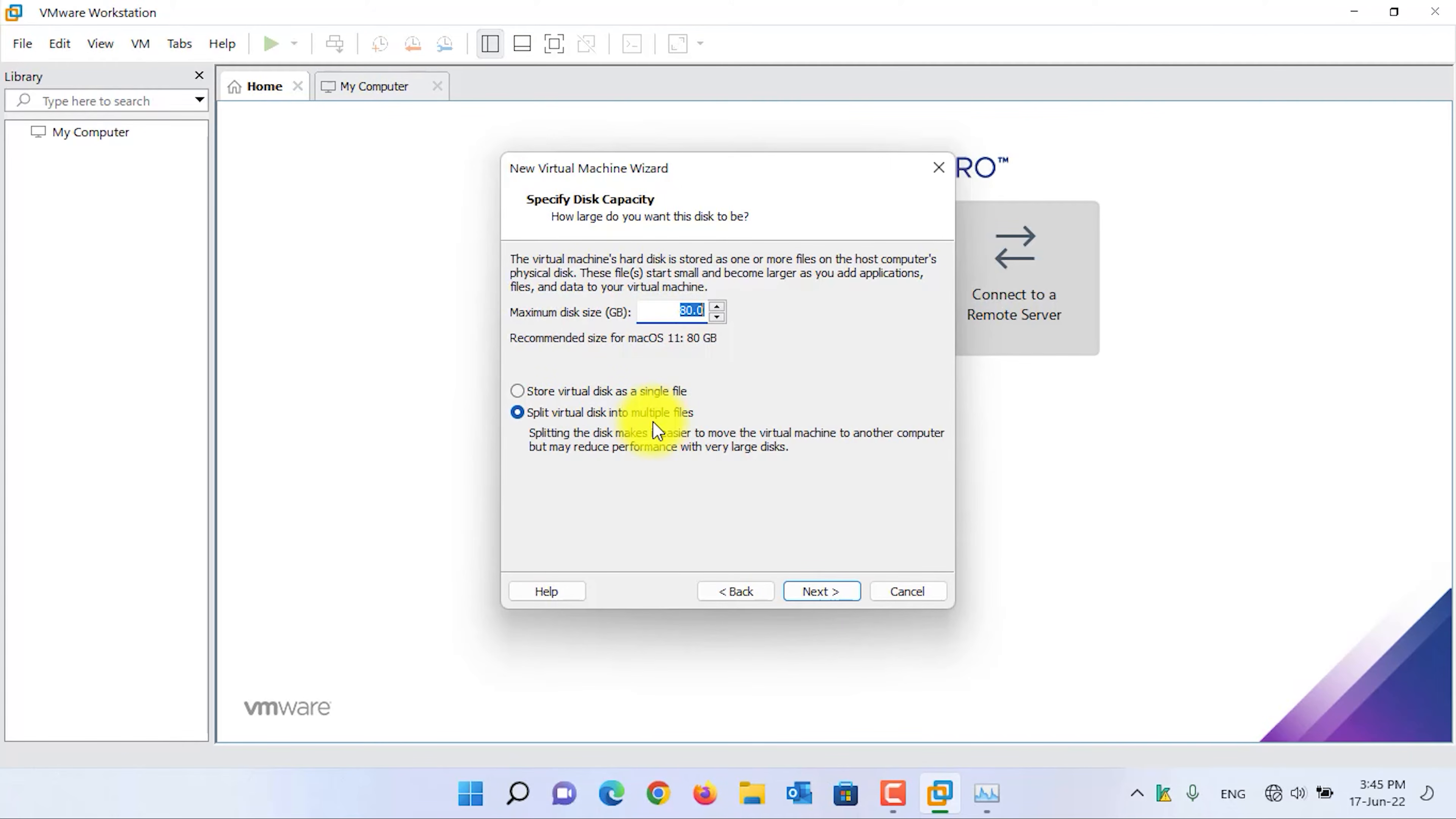
pyautogui.click(841, 589)
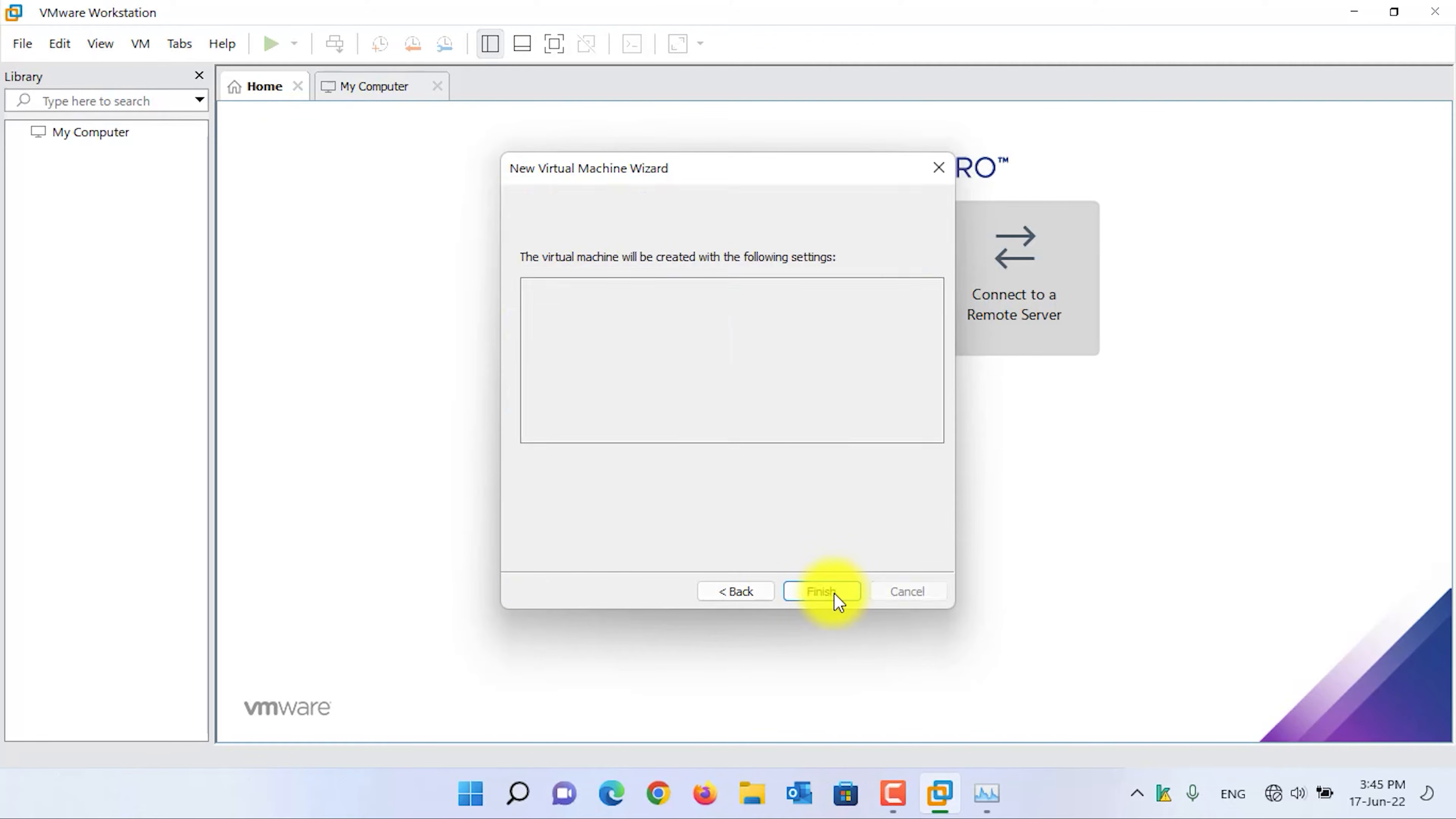
pyautogui.click(835, 593)
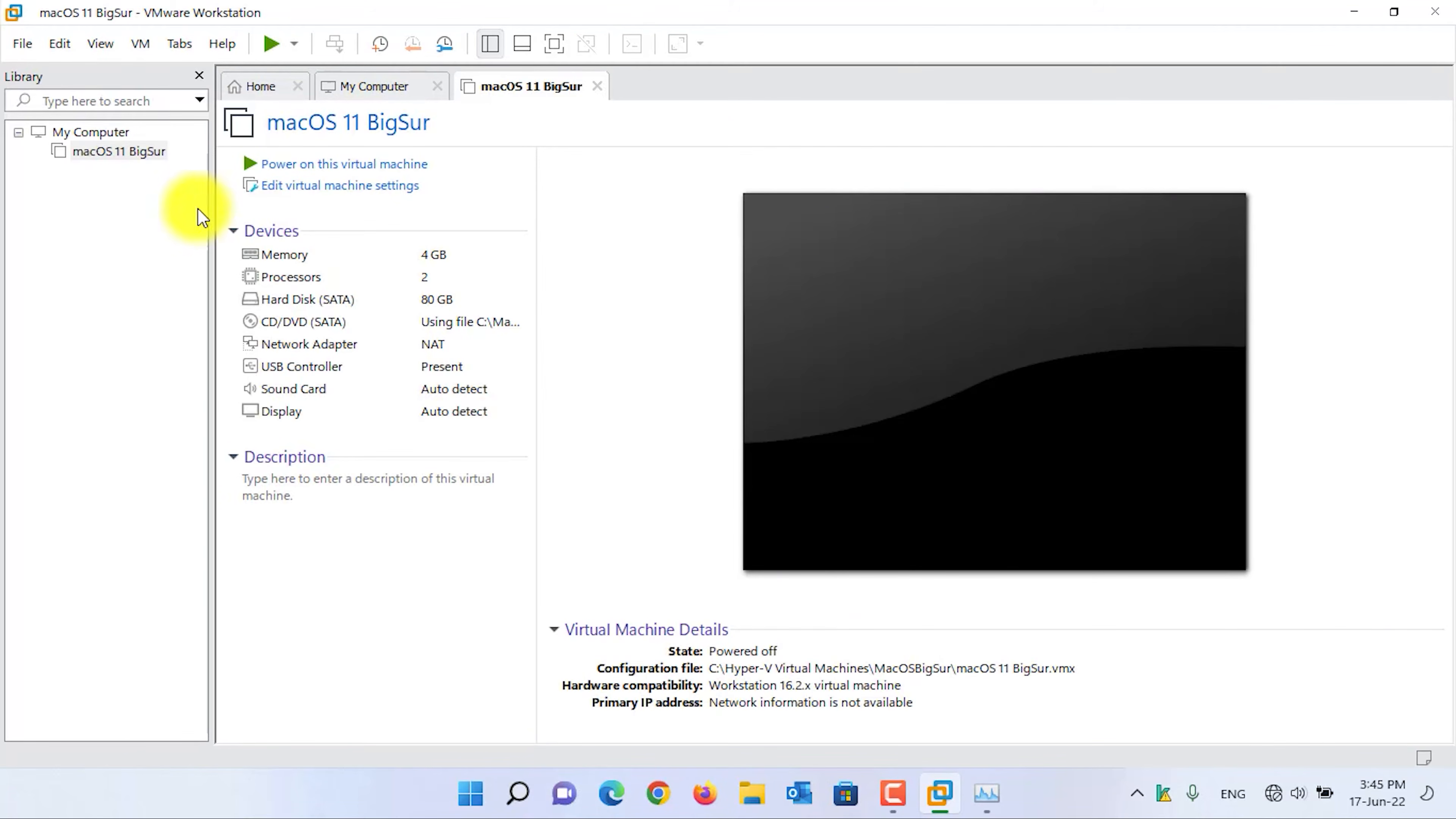
# Open the macOS 11 BigSur virtual machine's directory and open macOS 11 BigSur.vmx in Notepad
pyautogui.rightClick(139, 155)
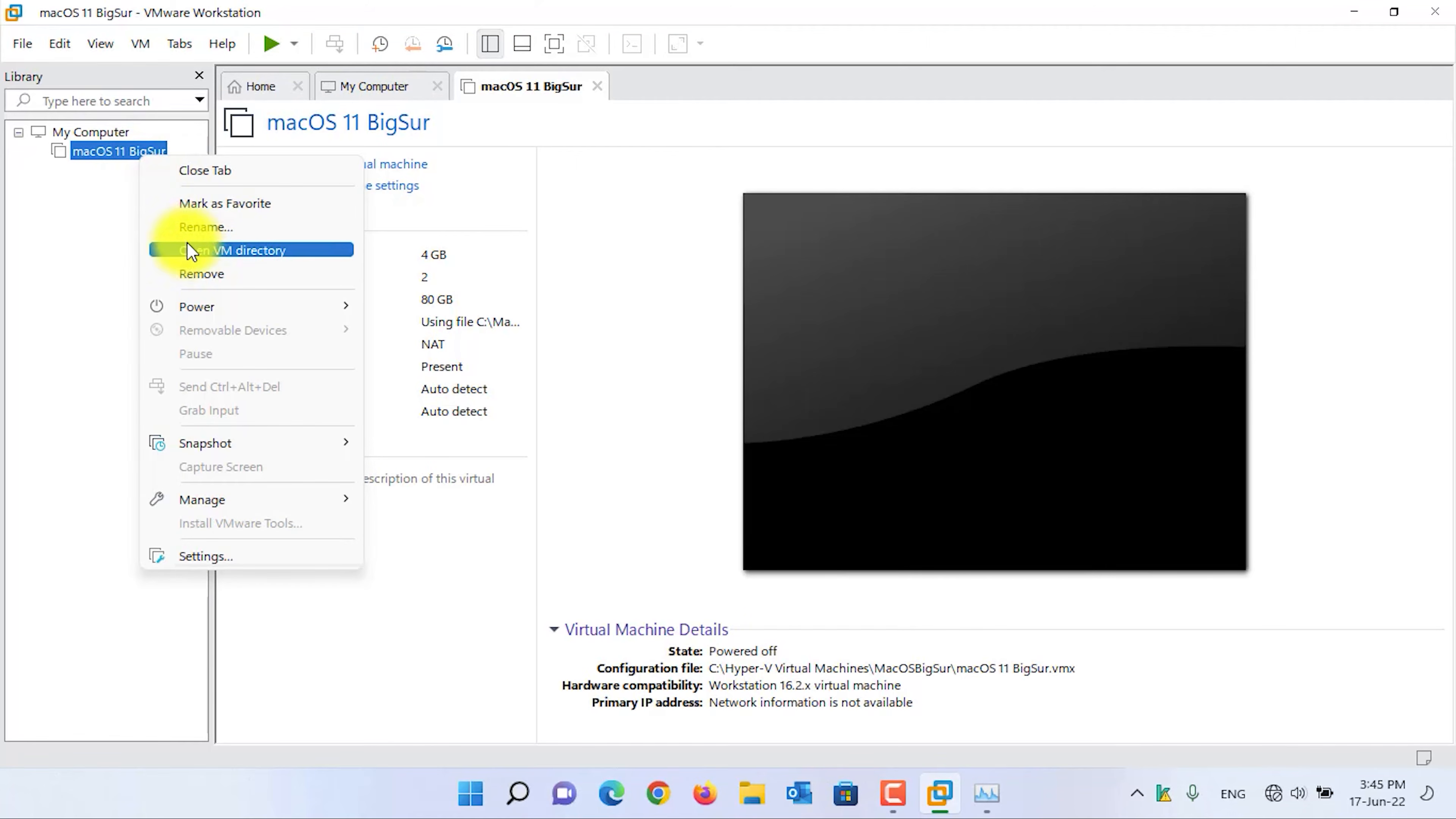
pyautogui.click(190, 251)
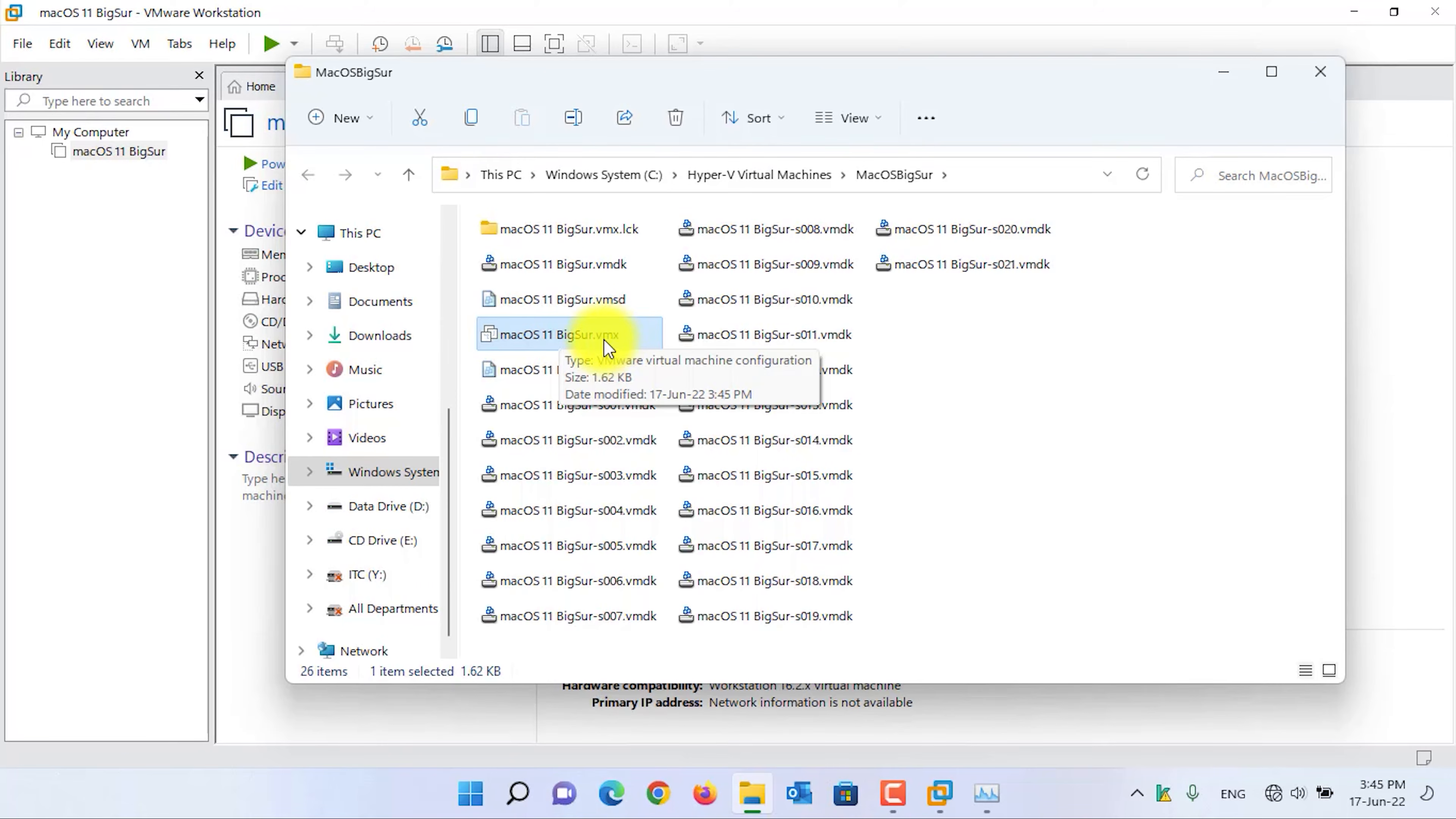
pyautogui.rightClick(591, 340)
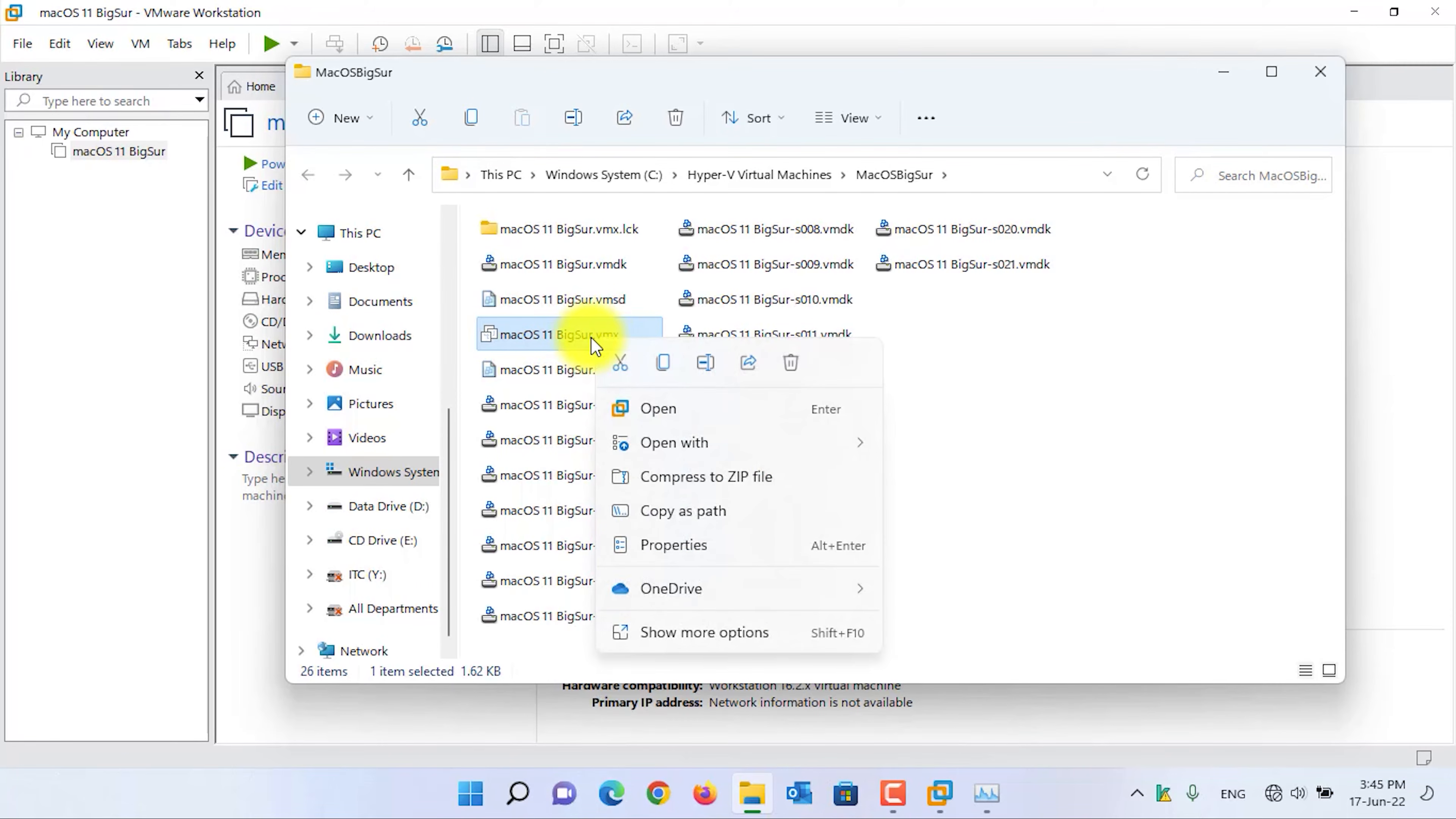
pyautogui.moveTo(684, 438)
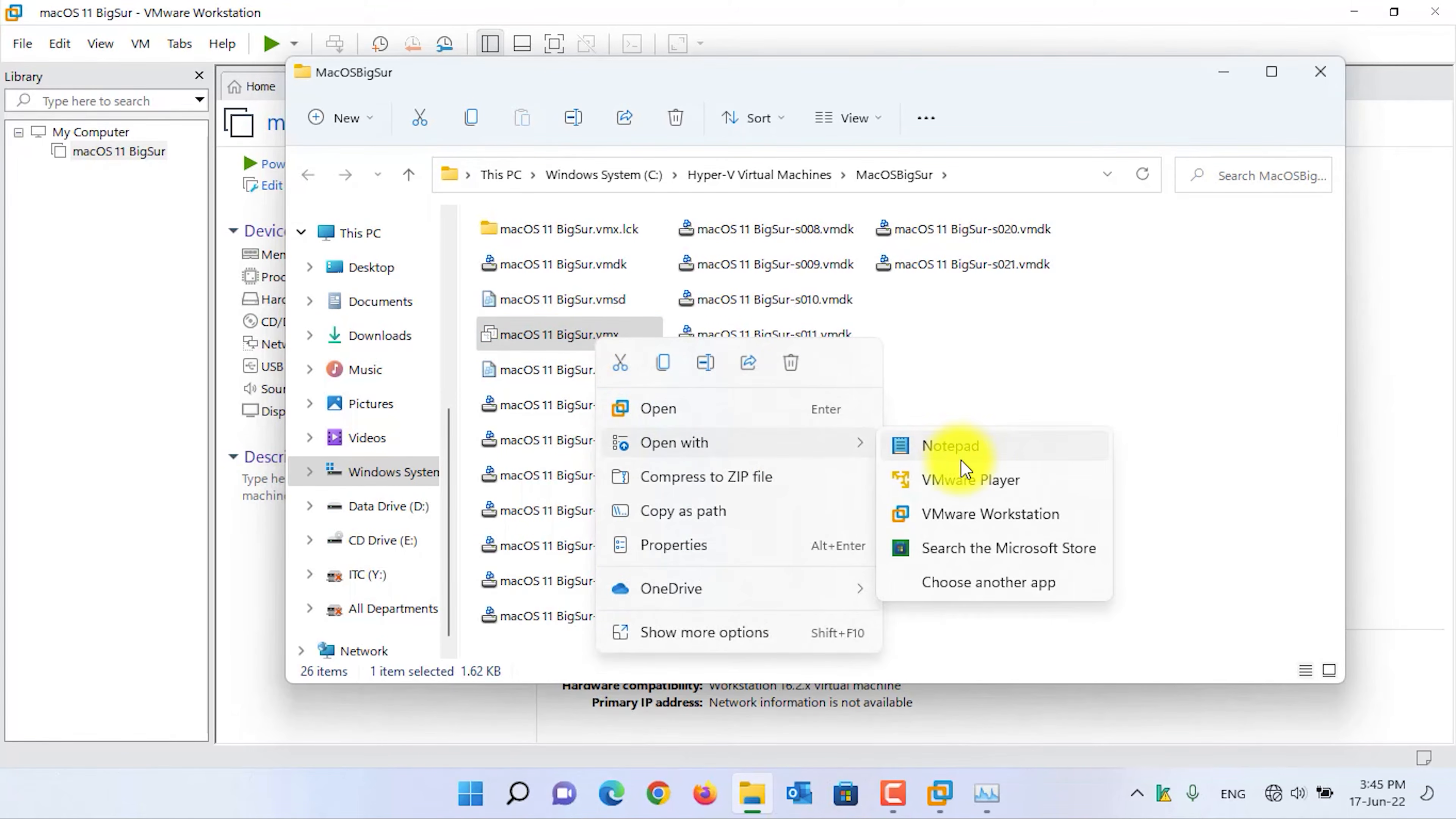
pyautogui.click(963, 458)
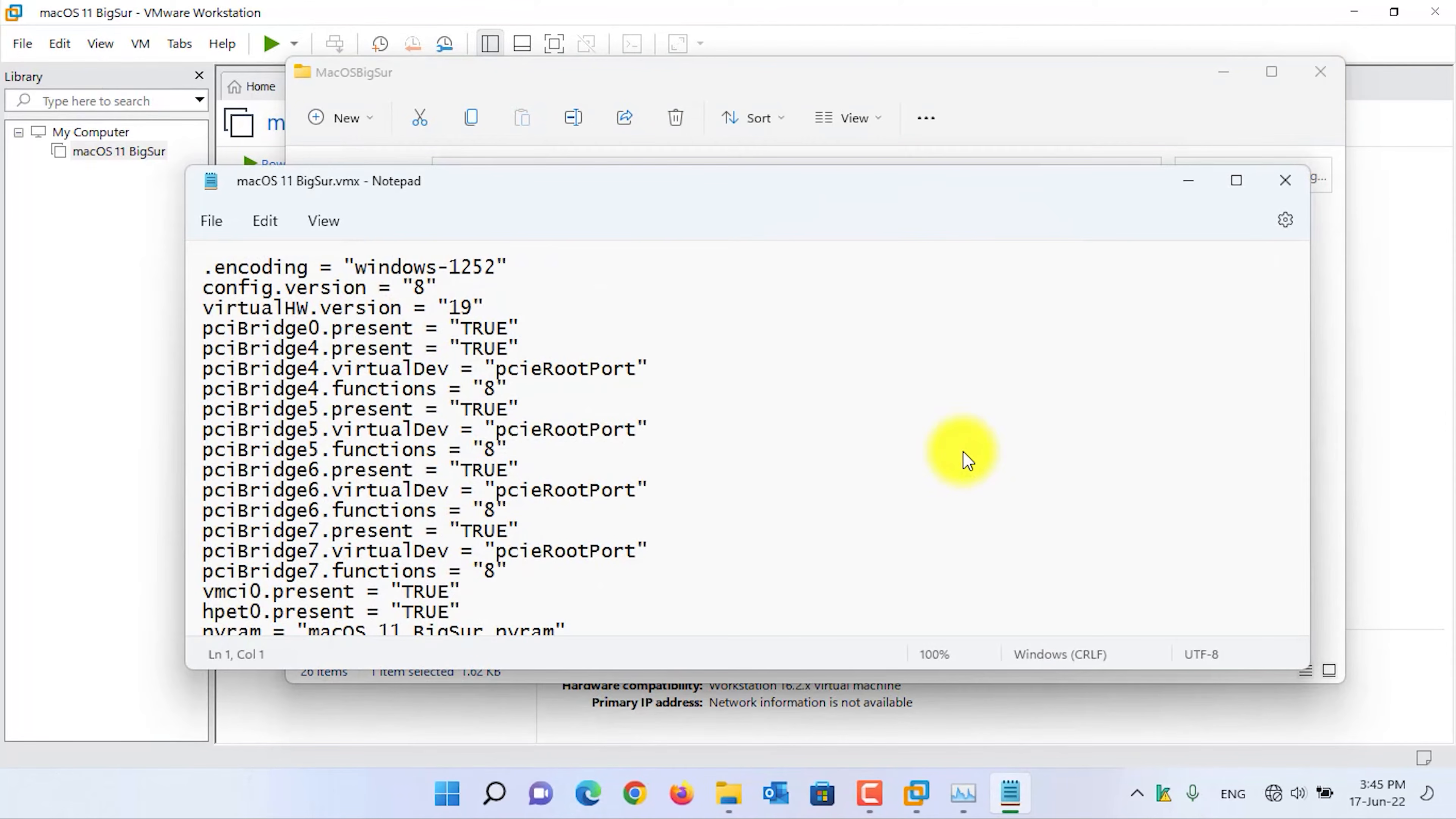
# Append smc.version = "0", smbios.reflectHost = "TRUE", hw.model = "MacBookPro14,3" and board-id = "Mac-551B86E5744E2388" on separate lines at the end of the file
pyautogui.click(967, 459)
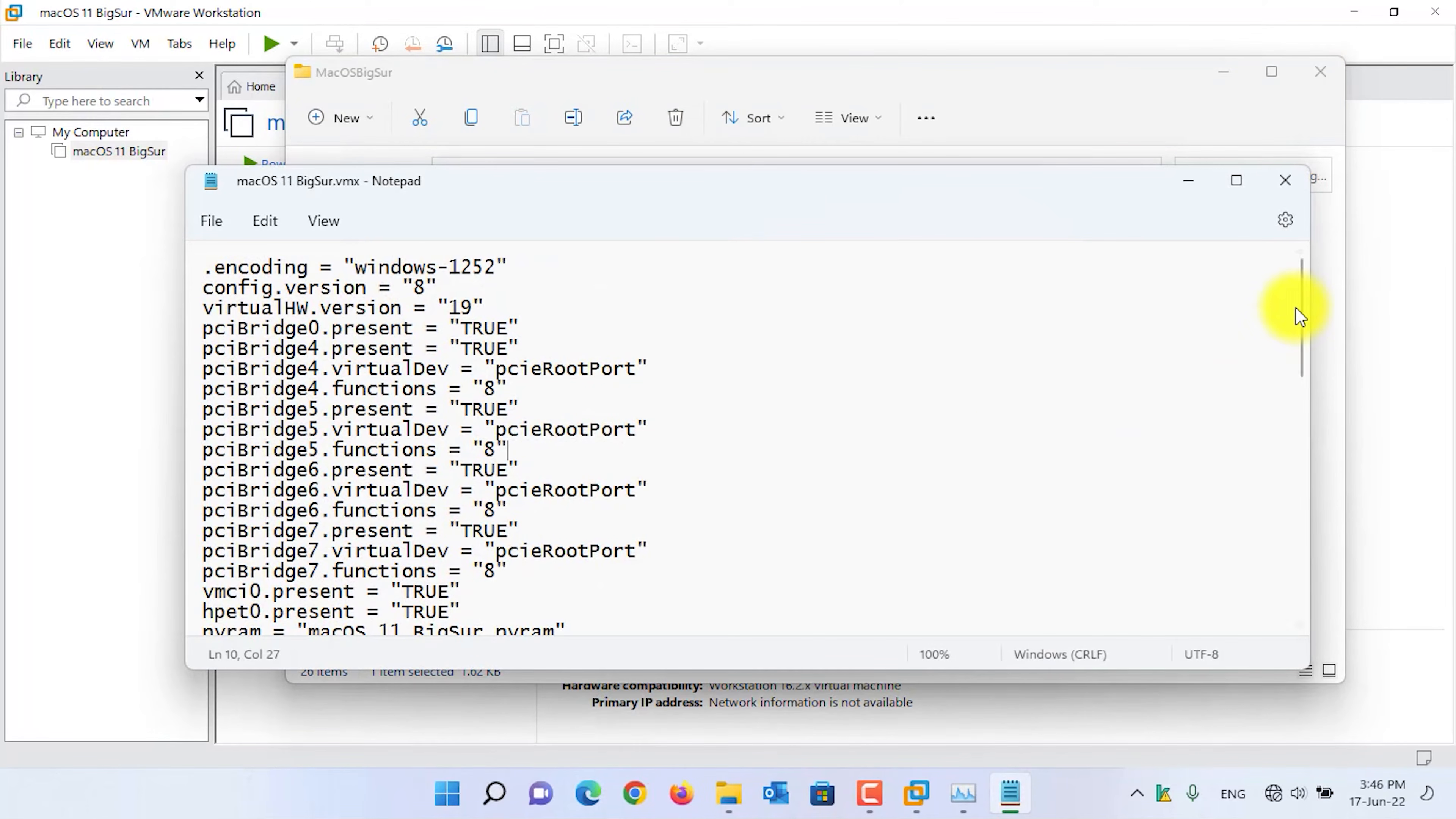
pyautogui.moveTo(1304, 293); pyautogui.dragTo(1309, 625)
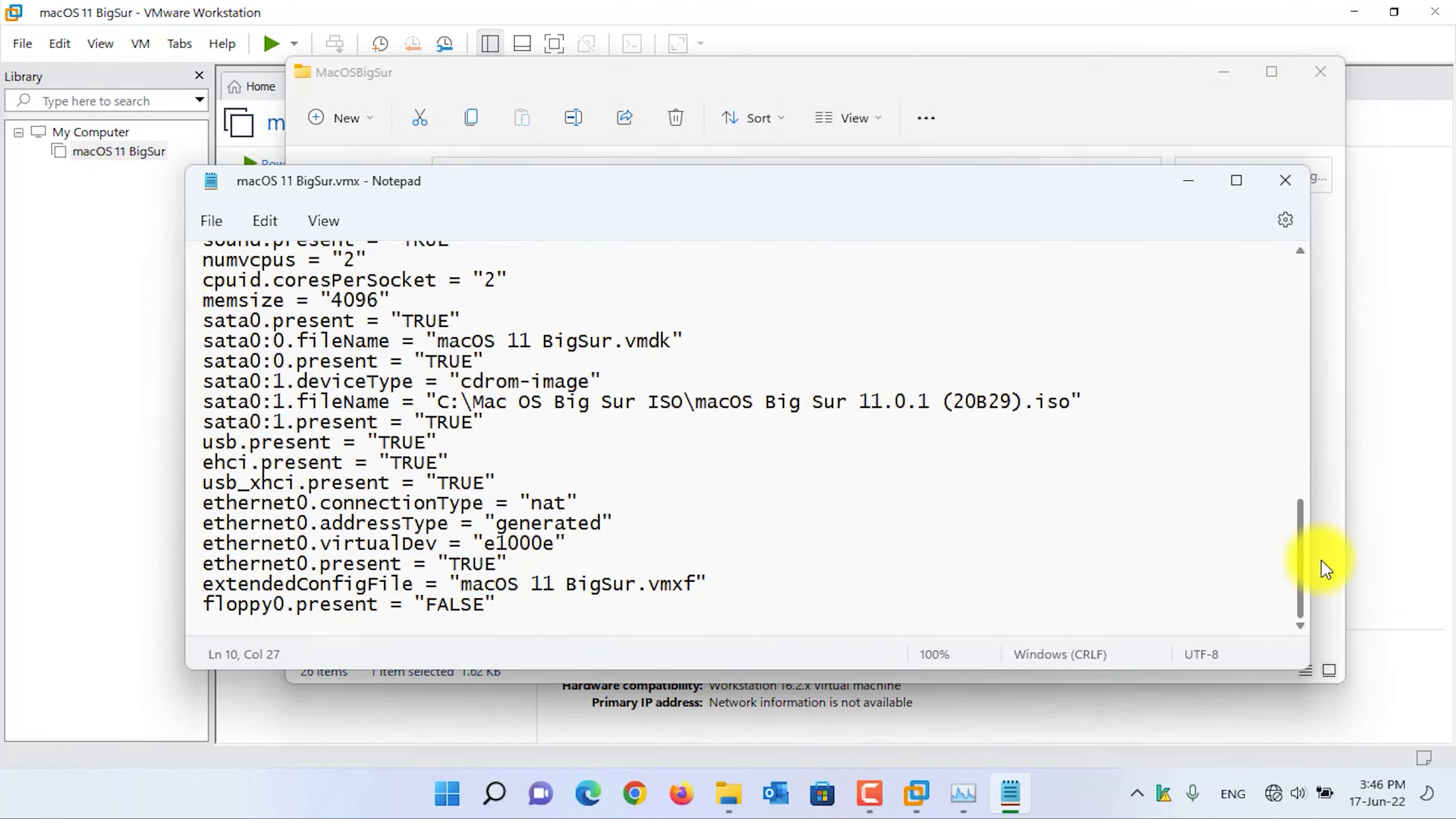
pyautogui.click(568, 614)
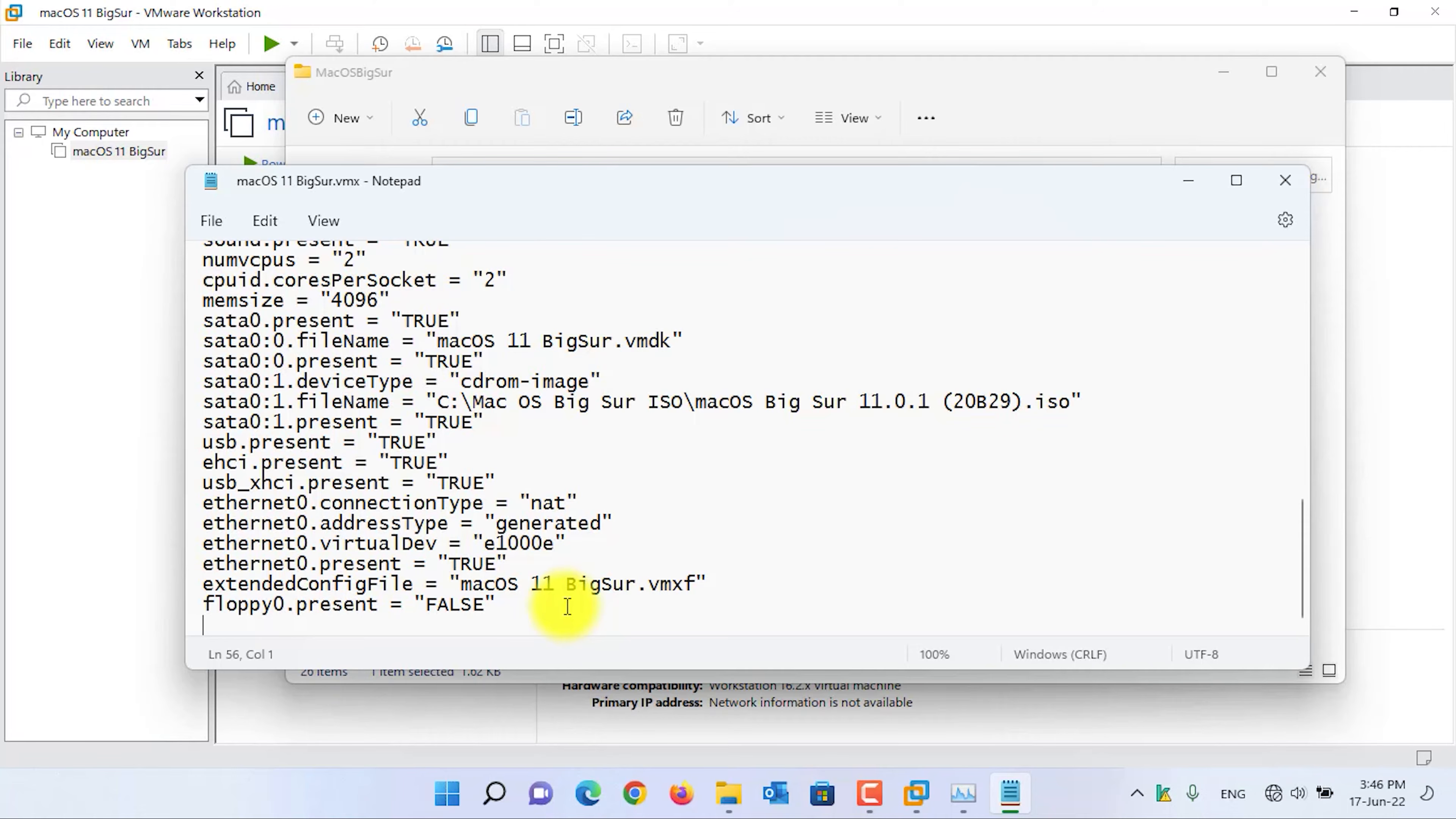
pyautogui.write('smc.version = "0" smbios.reflectHost = "TRUE" hw.model = "MacBookPro14,3" board-id = "Mac-551B86E5744E2388"')
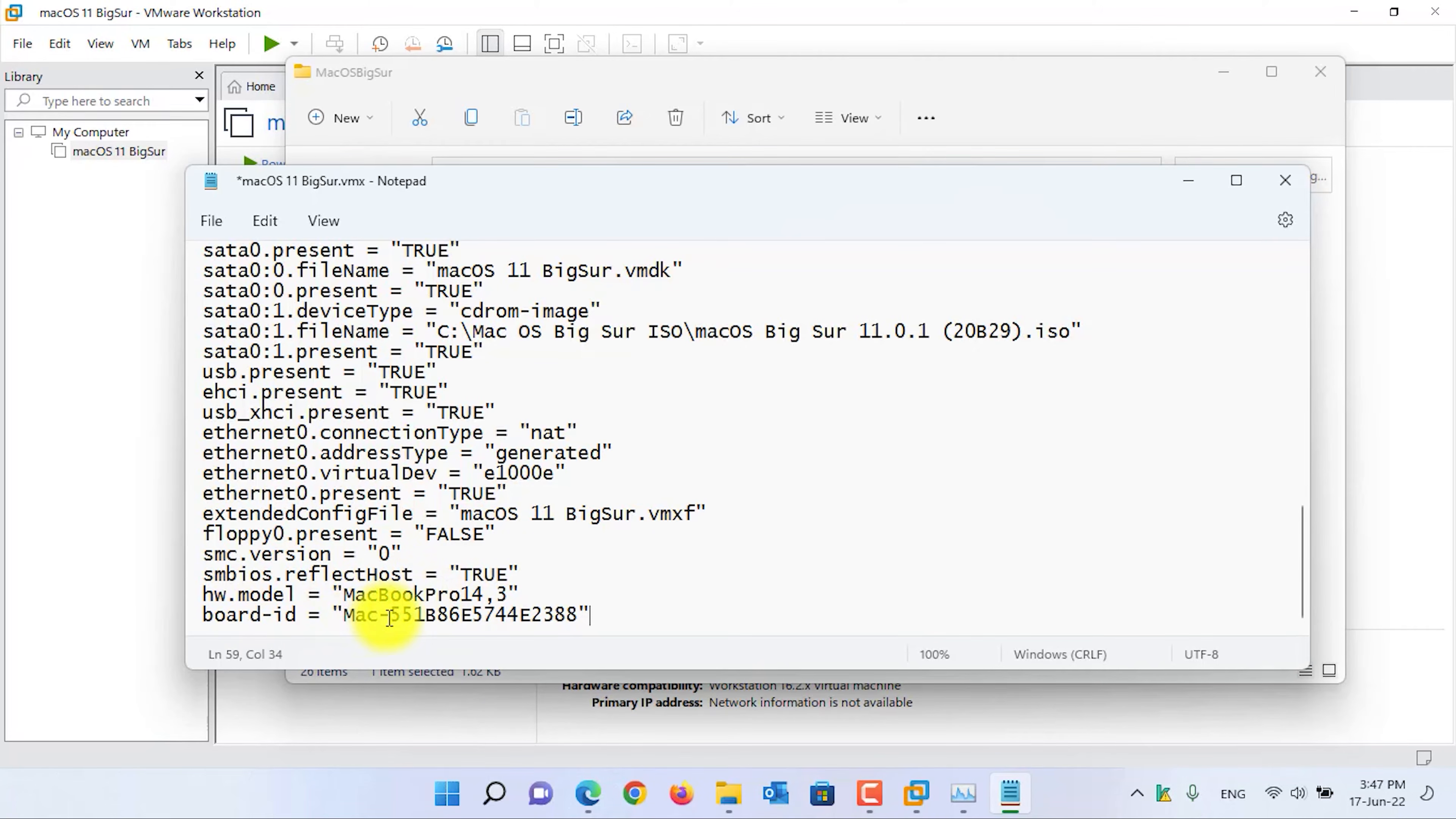
pyautogui.click(444, 614)
pyautogui.moveTo(444, 614); pyautogui.dragTo(494, 615)
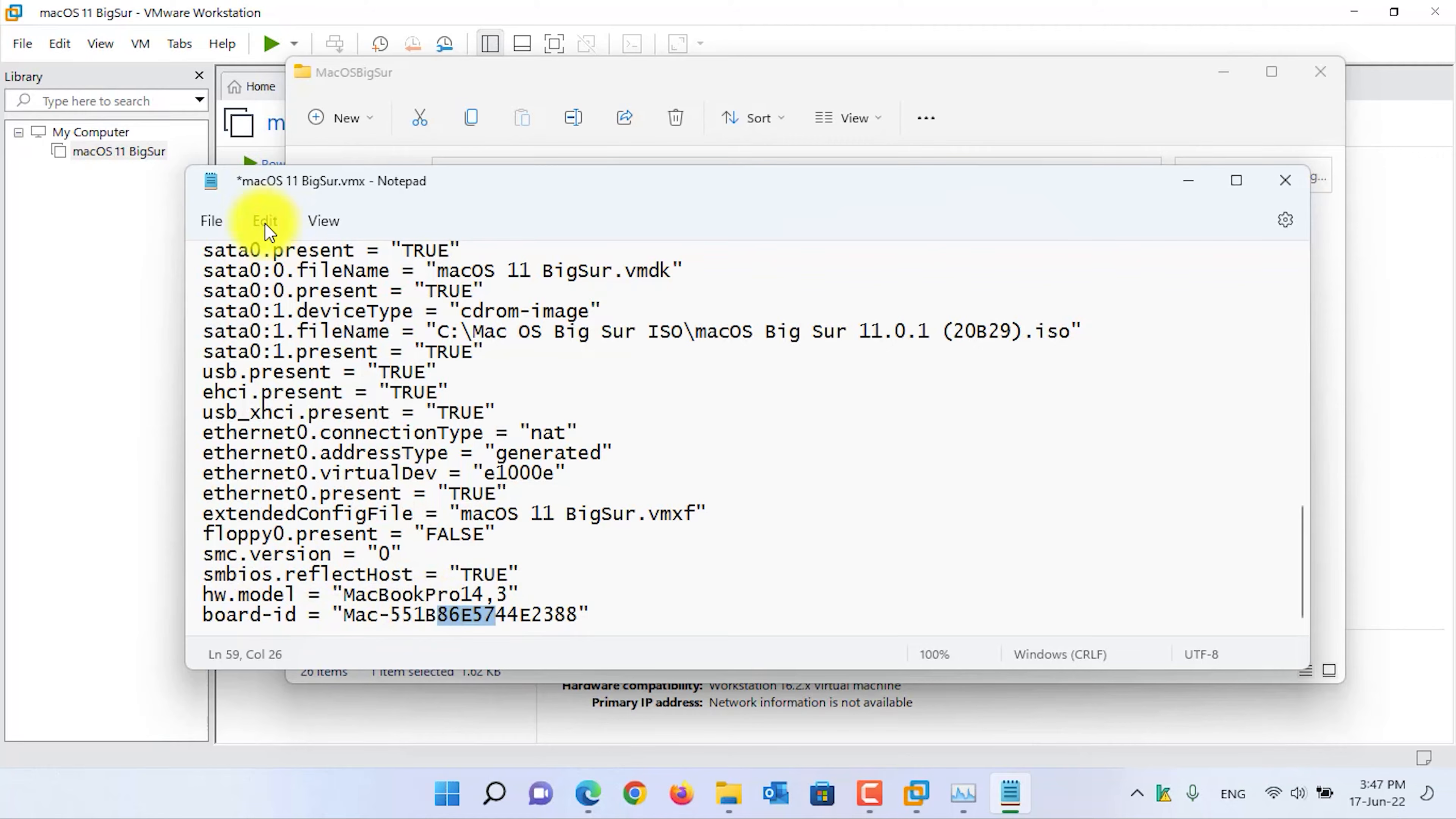
# Save the edited .vmx file and close both Notepad and the MacOSBigSur folder window
pyautogui.click(211, 221)
pyautogui.click(241, 365)
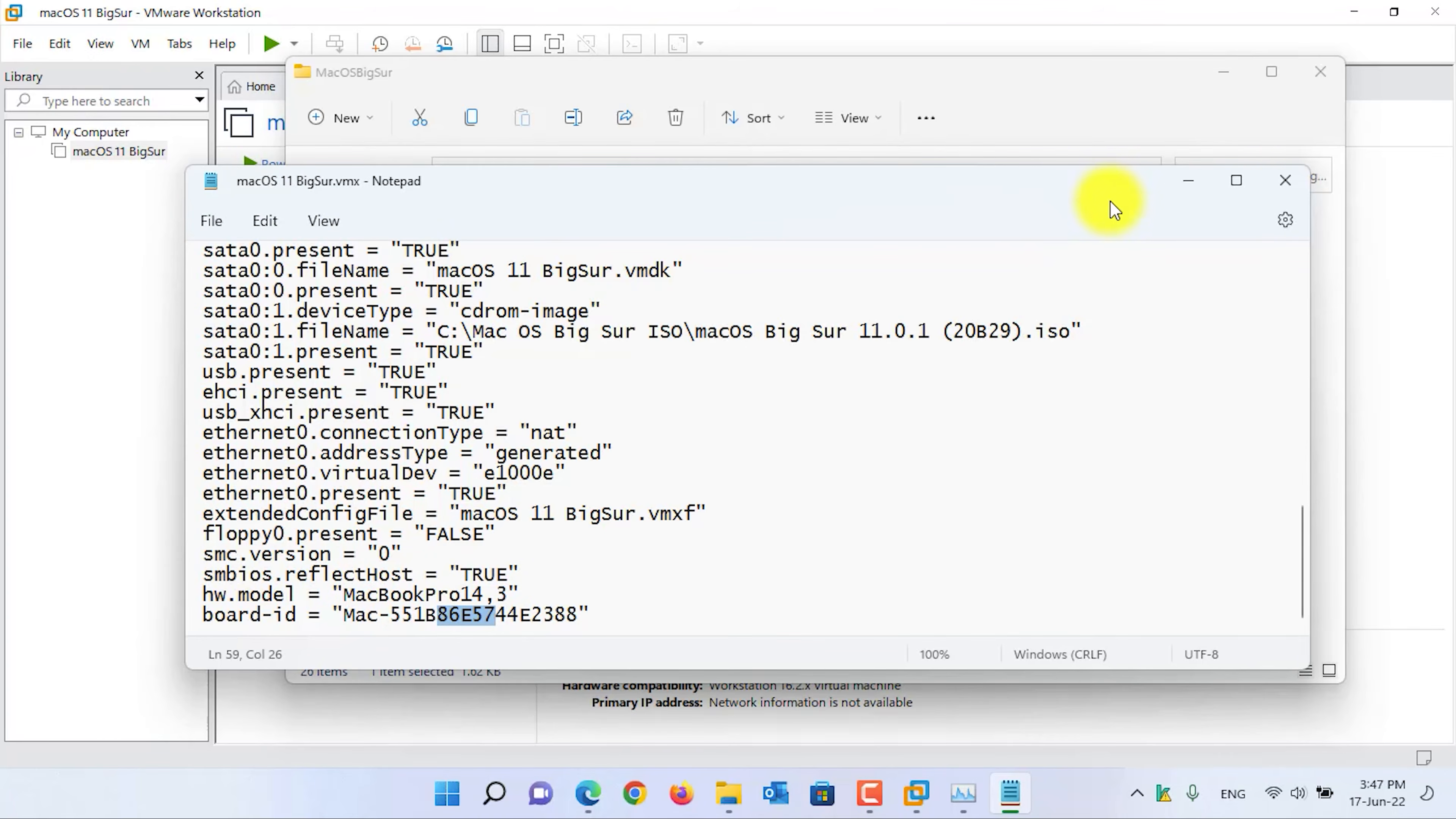
pyautogui.click(1287, 183)
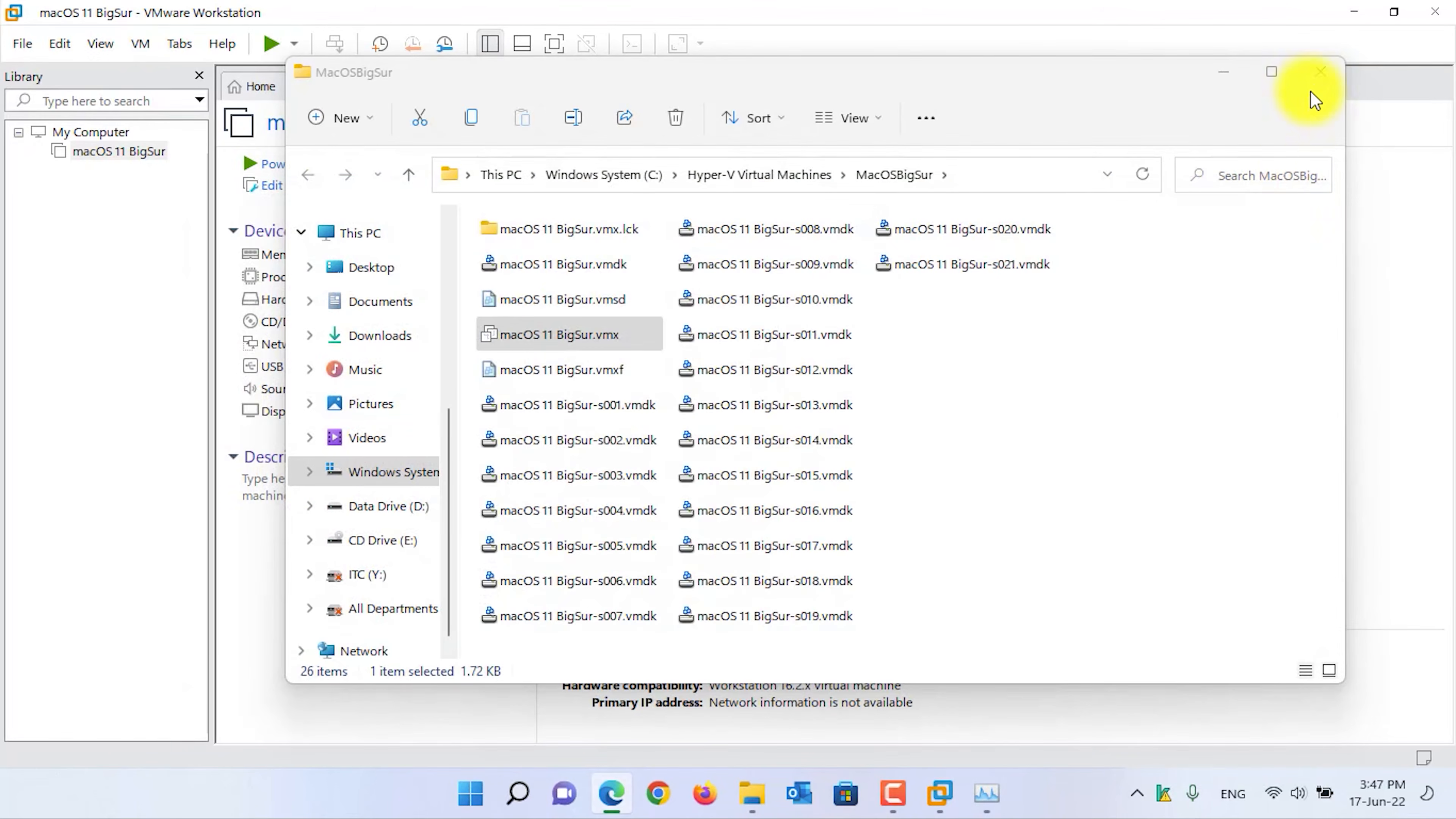
pyautogui.click(1320, 85)
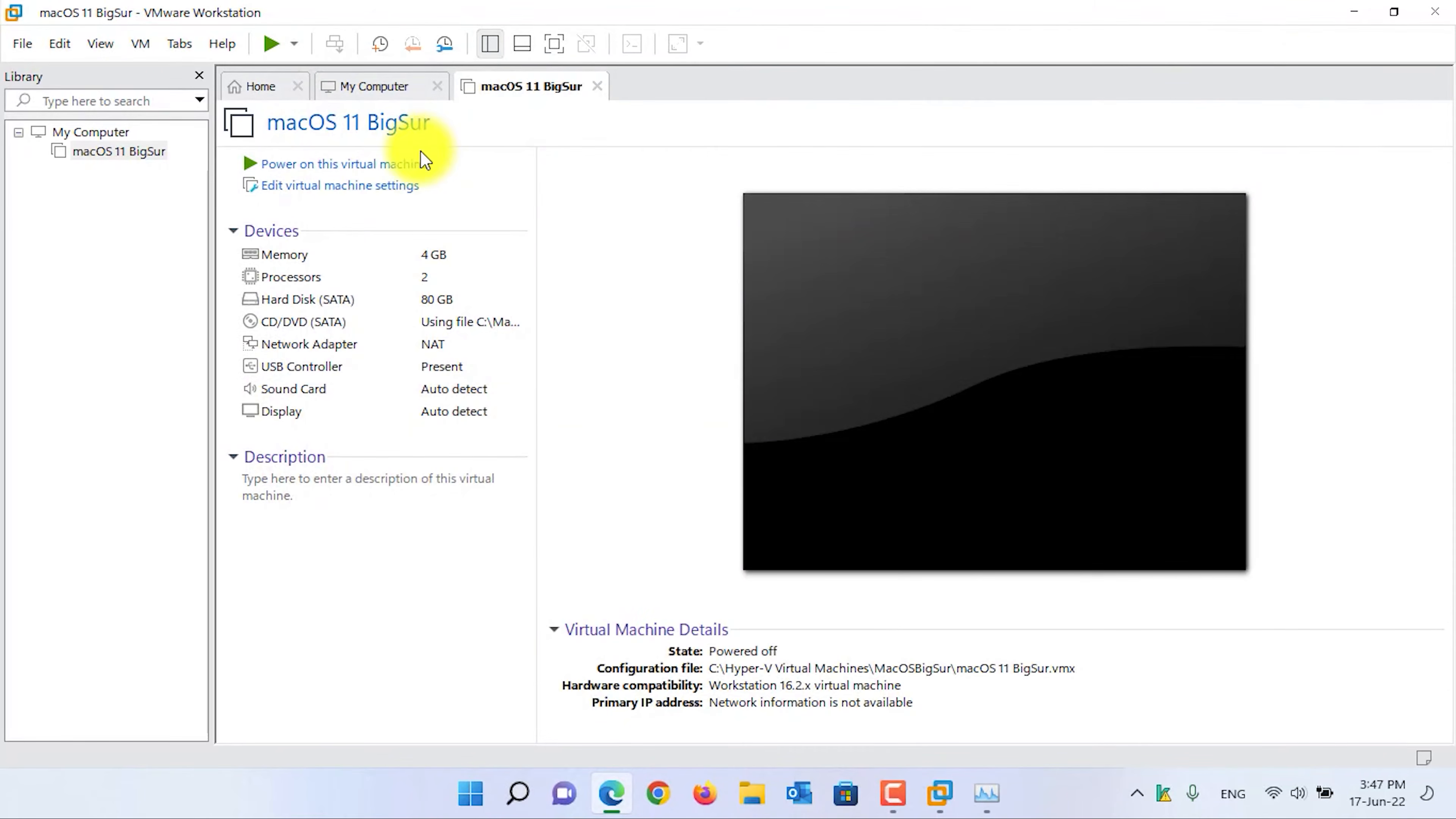
# Set the virtual machine's memory to 11588 MB in its hardware settings
pyautogui.click(341, 195)
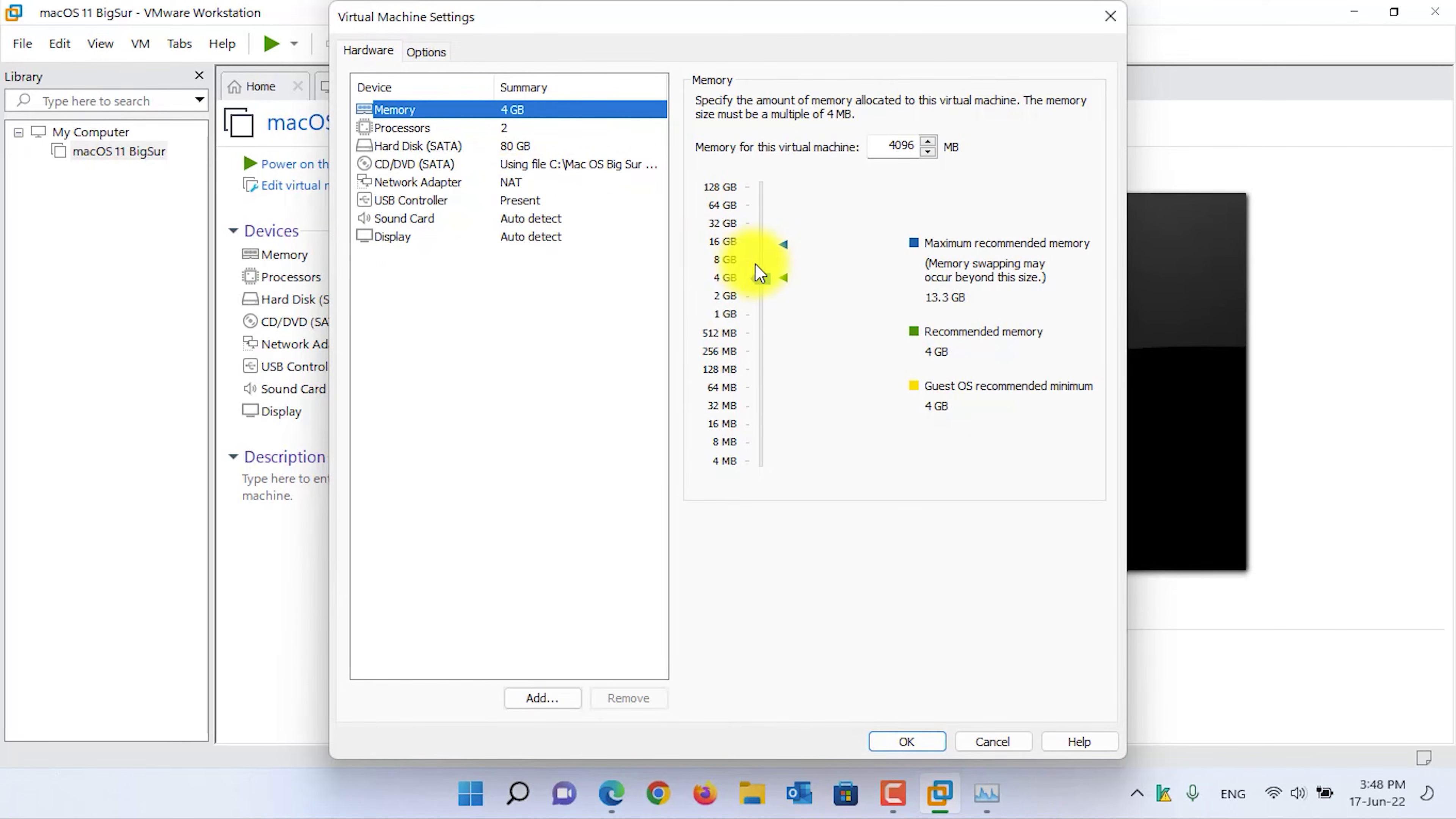
pyautogui.click(764, 278)
pyautogui.moveTo(768, 284); pyautogui.dragTo(764, 252)
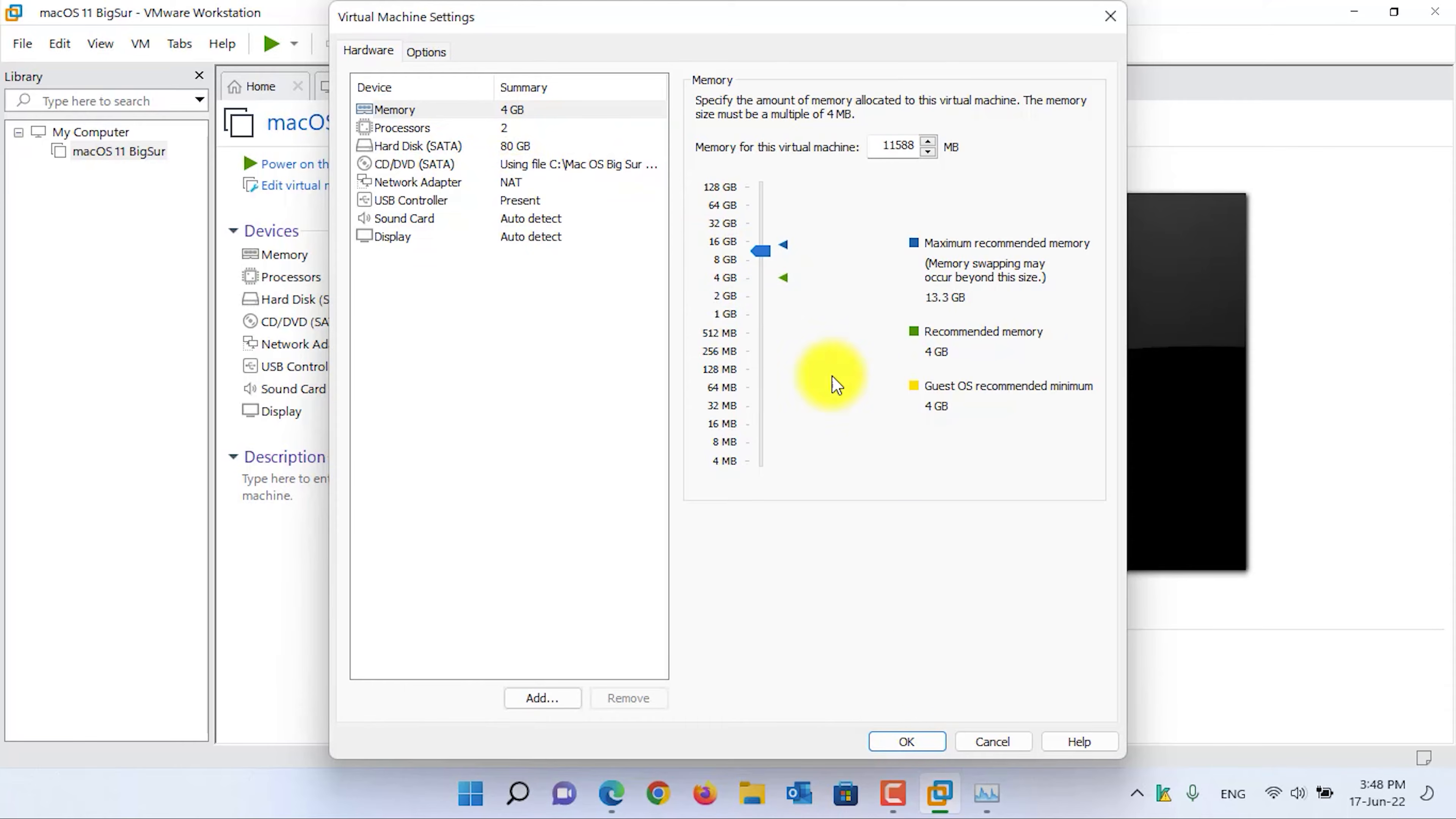
# Set the number of cores per processor to 8 and apply the virtual machine settings
pyautogui.click(490, 128)
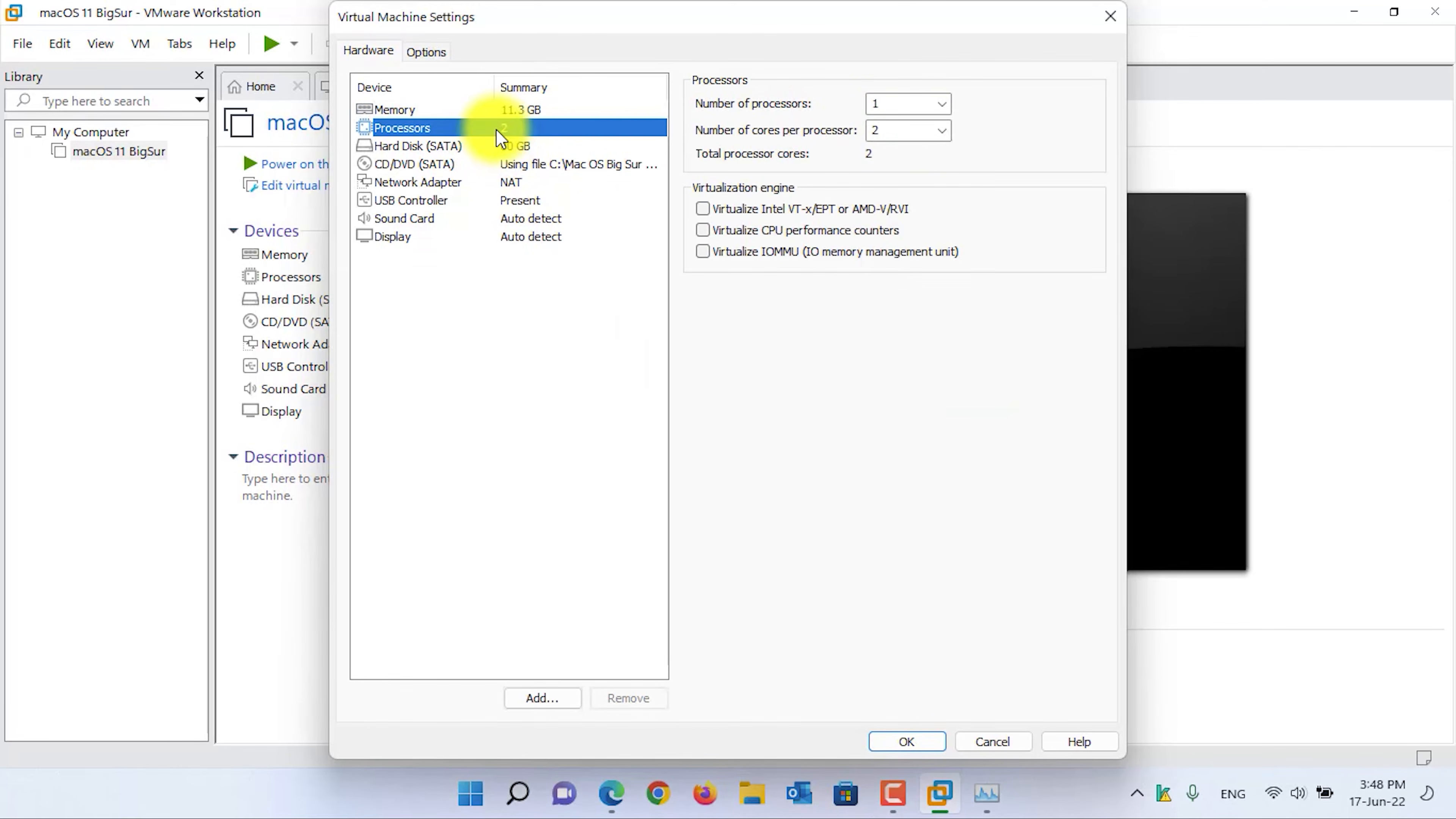
pyautogui.click(941, 130)
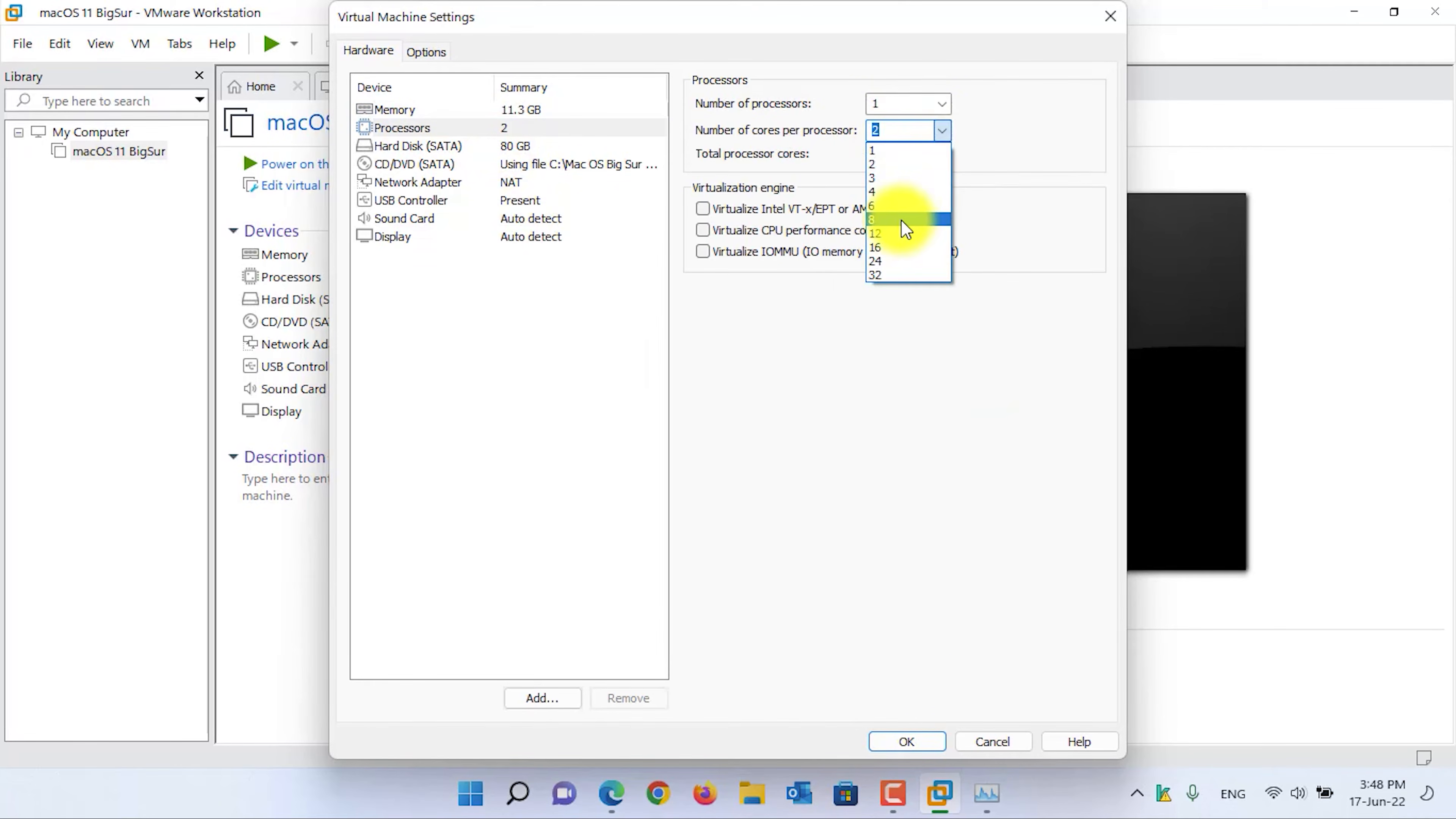
pyautogui.click(903, 225)
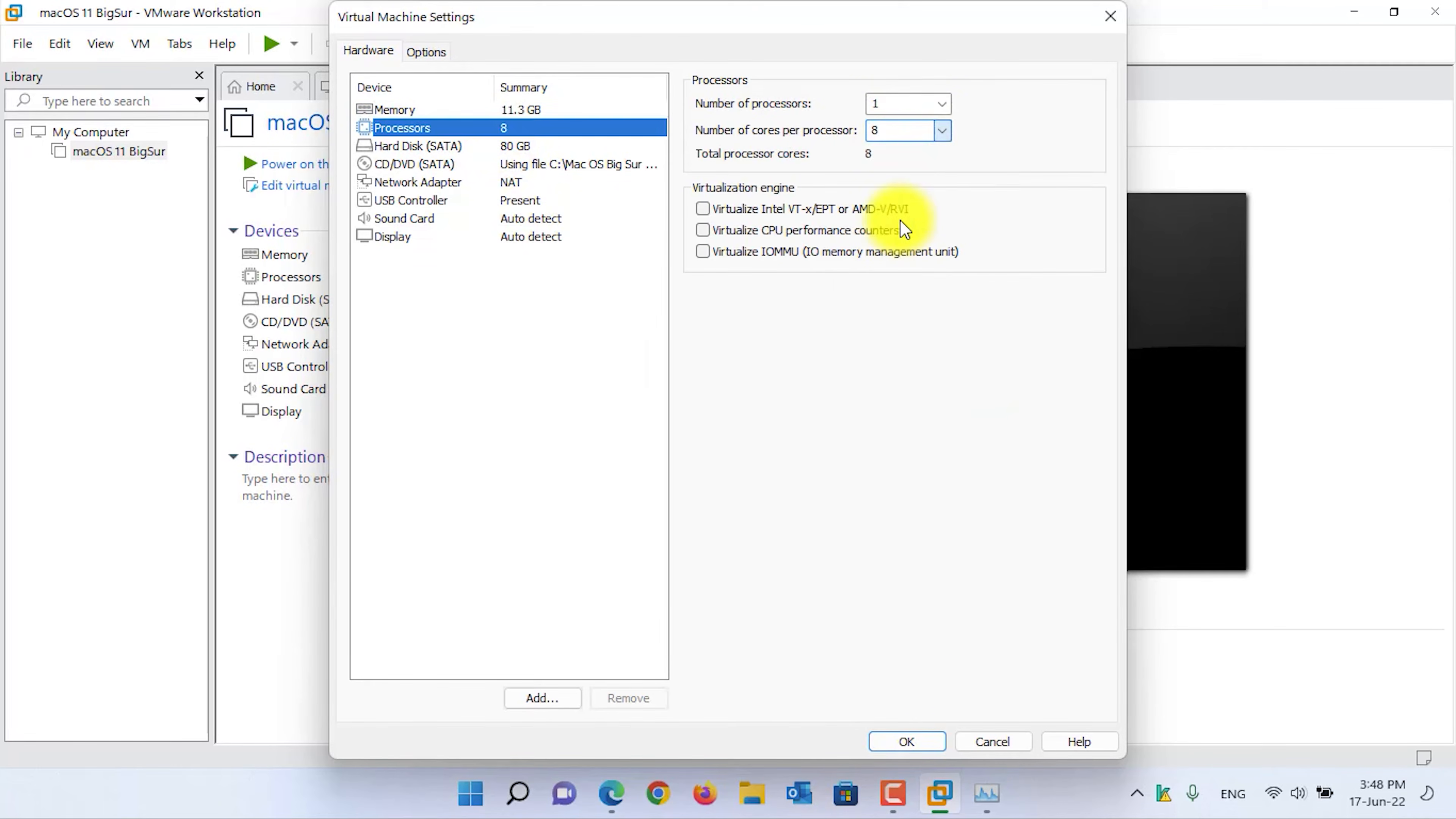
pyautogui.click(906, 743)
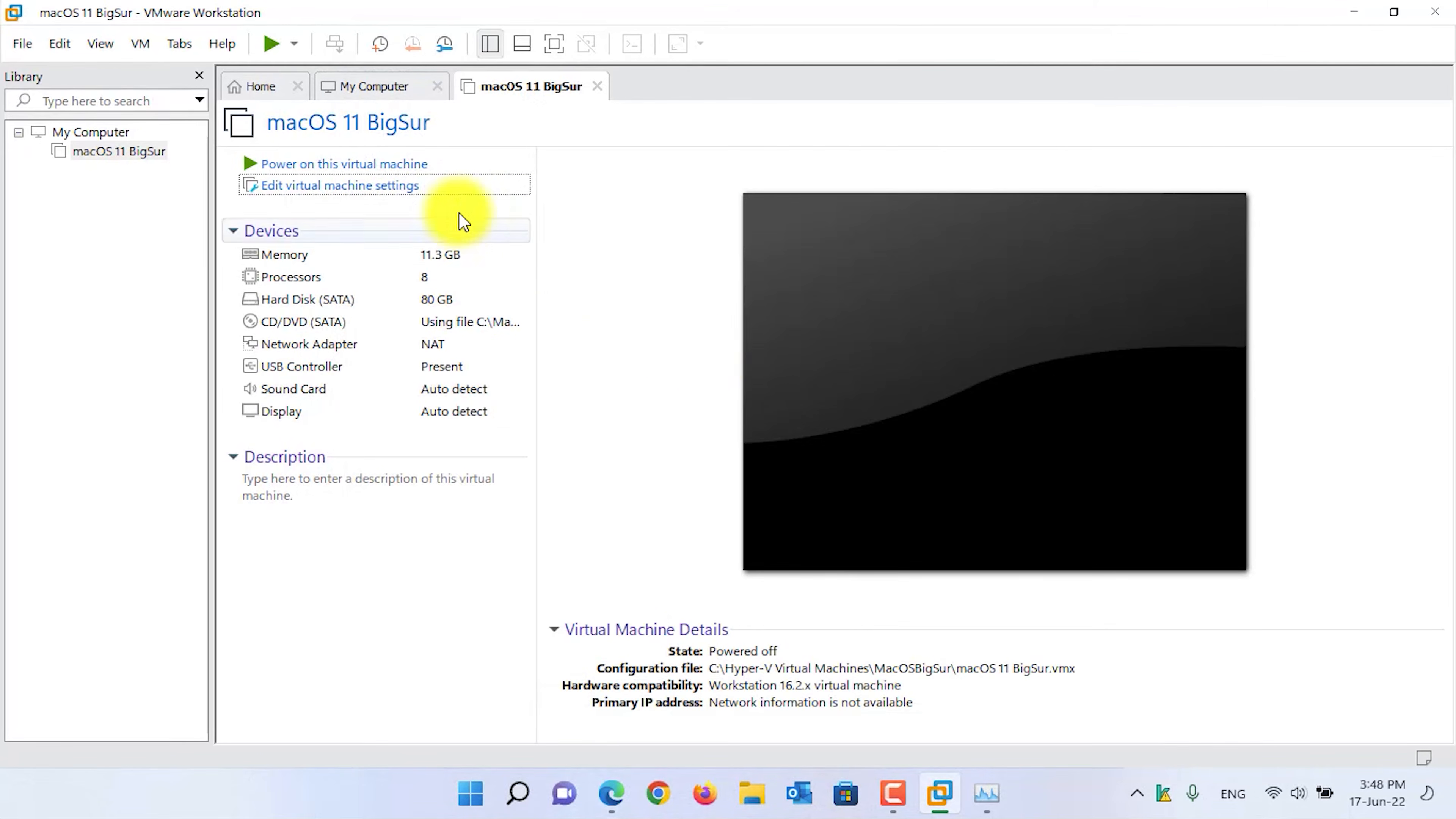
# Power on the virtual machine in full screen mode and continue the macOS setup with English as the language
pyautogui.click(342, 167)
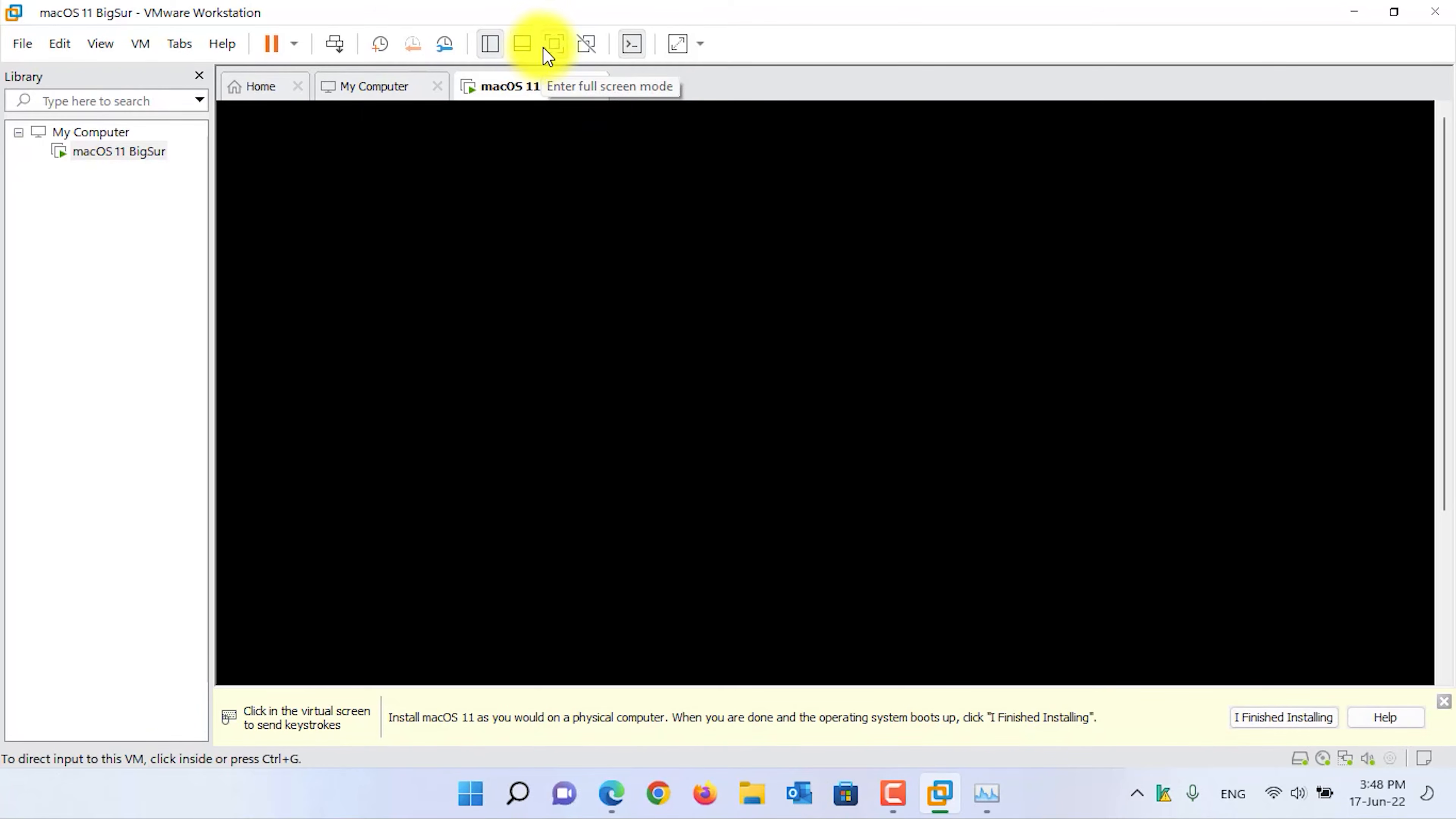
pyautogui.click(553, 44)
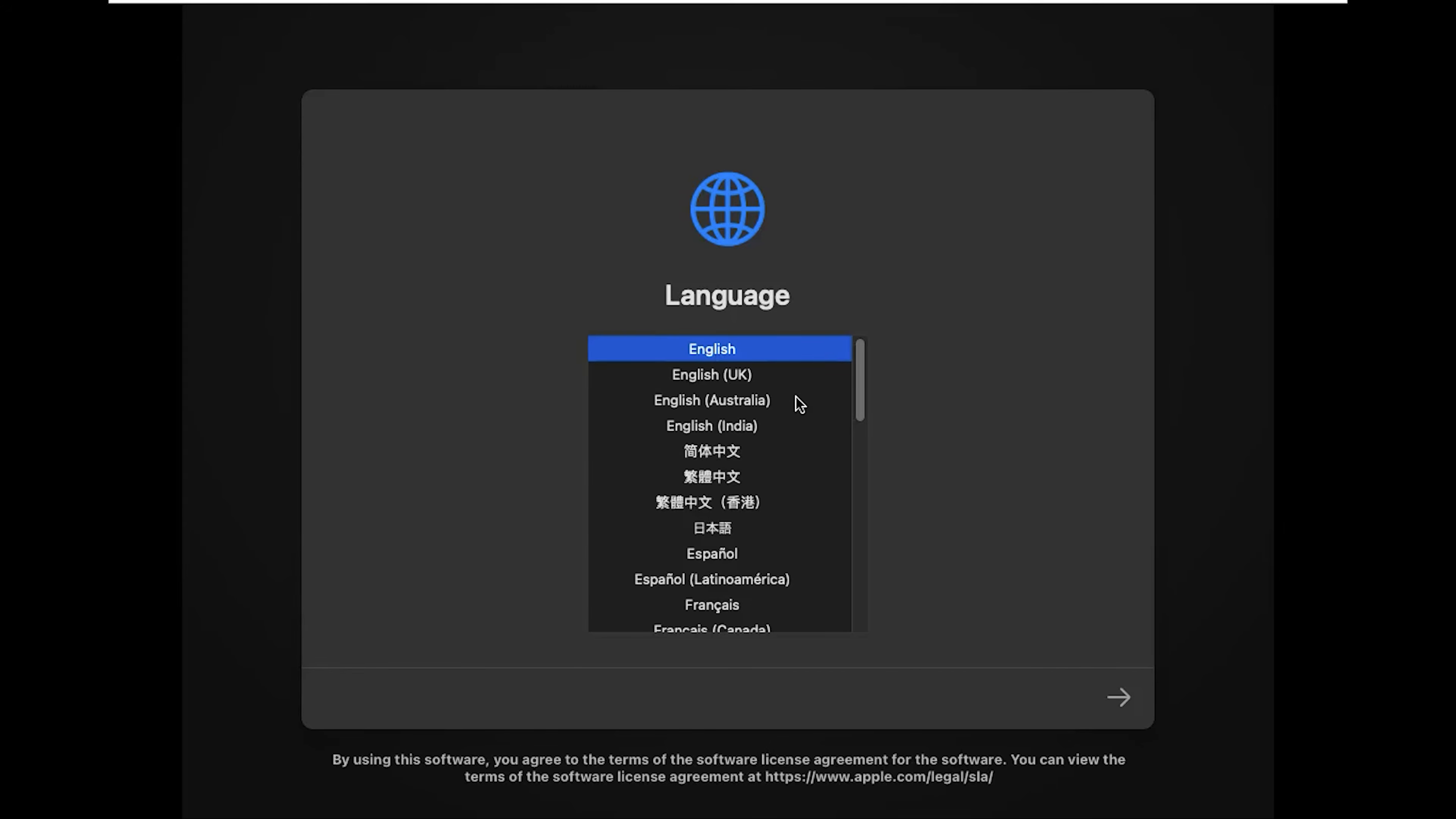
pyautogui.click(1120, 700)
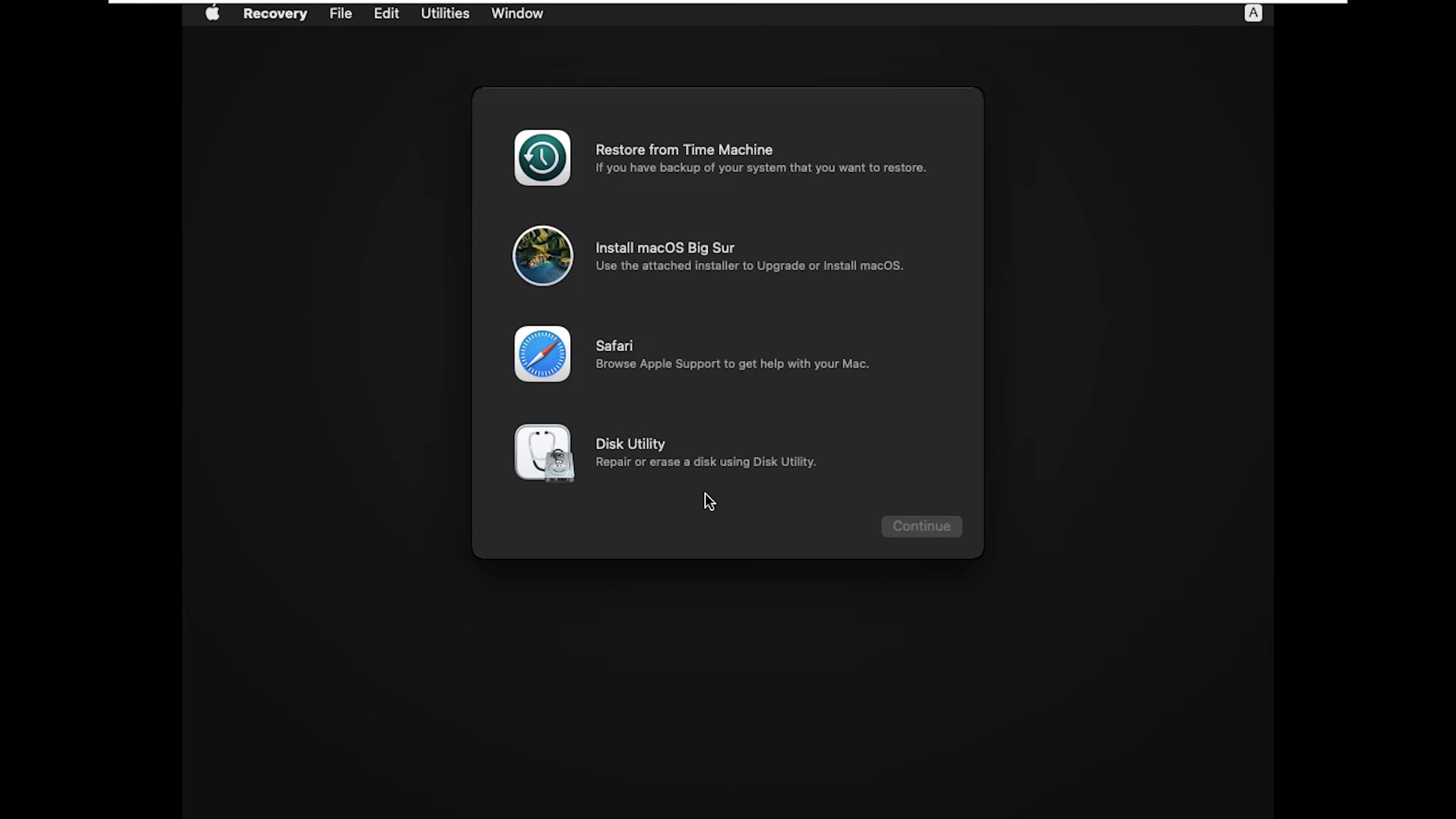
# Erase the VMware Virtual SATA Hard Drive Media in Disk Utility using Mac OS Extended (Journaled) and GUID Partition Map, and return to Recovery
pyautogui.click(679, 455)
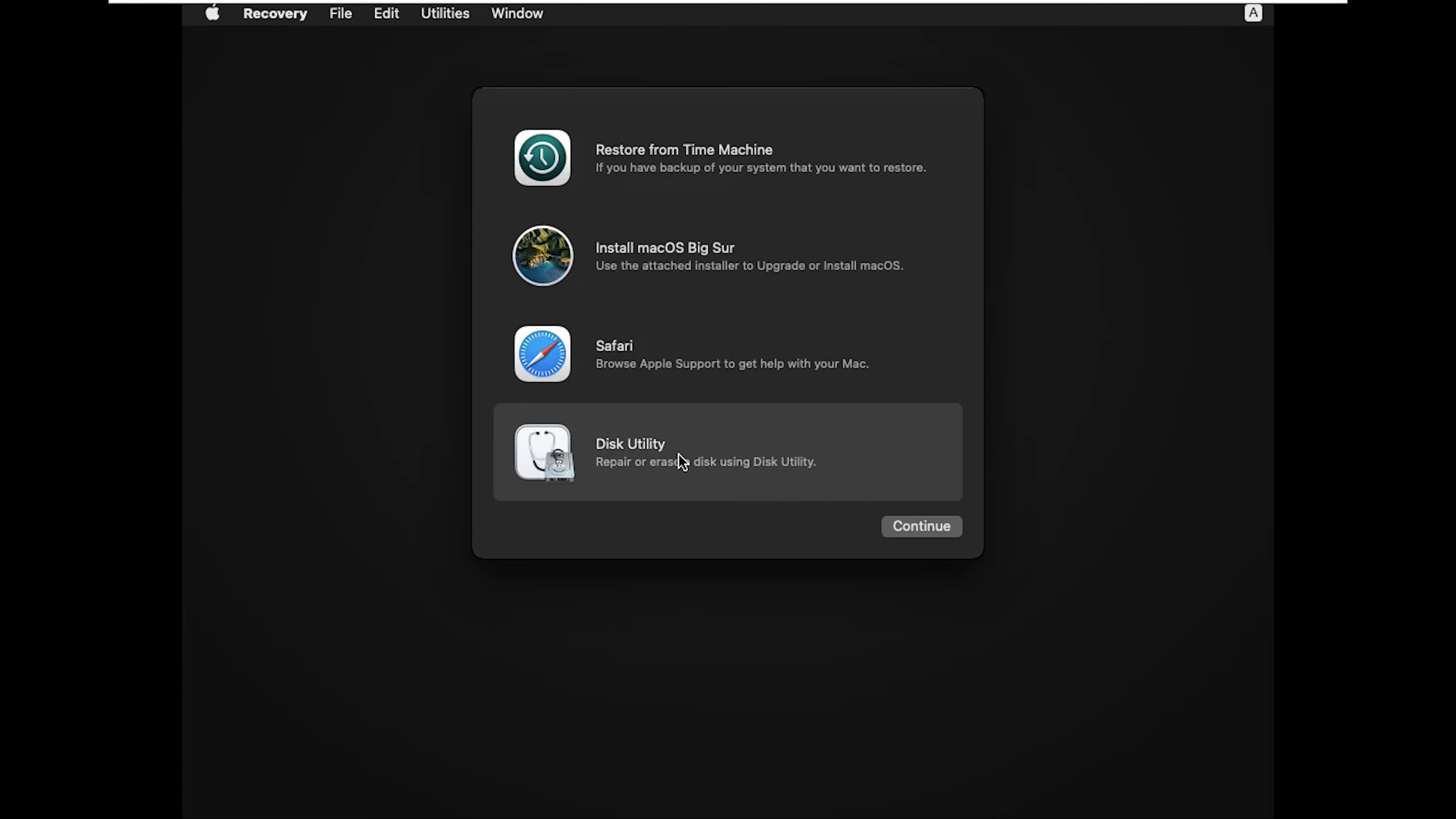
pyautogui.click(931, 529)
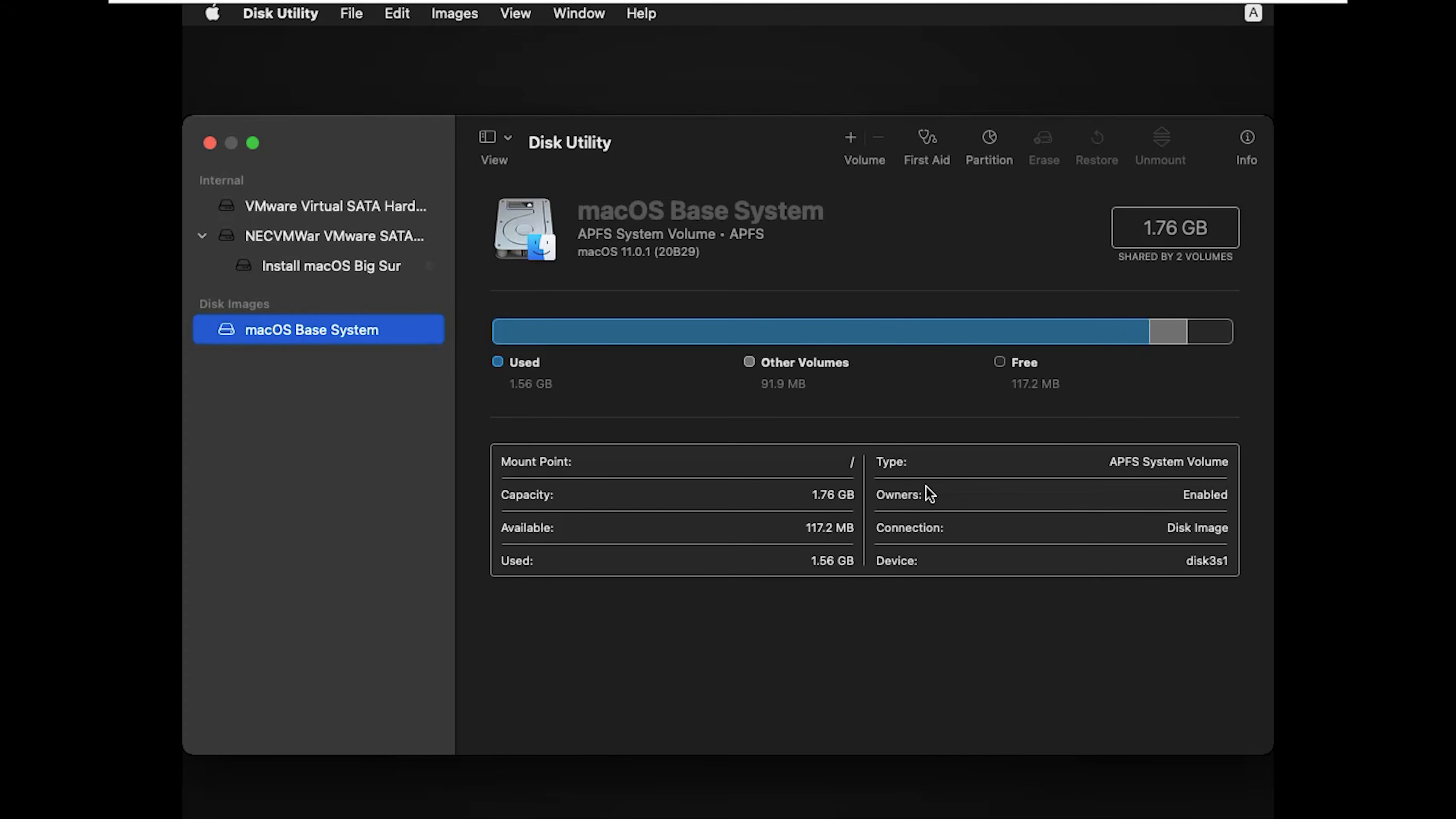
pyautogui.click(352, 213)
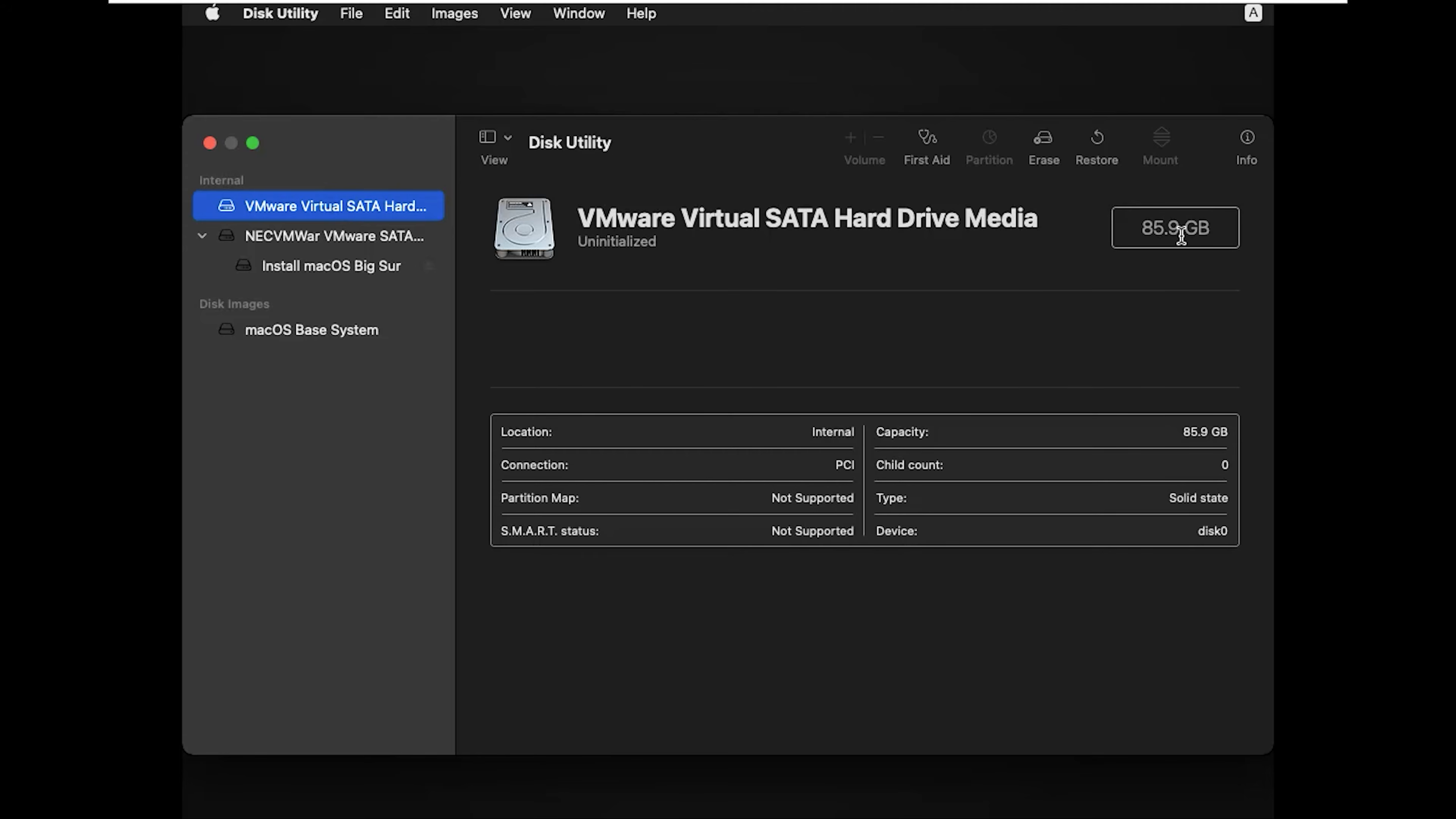
pyautogui.click(1042, 140)
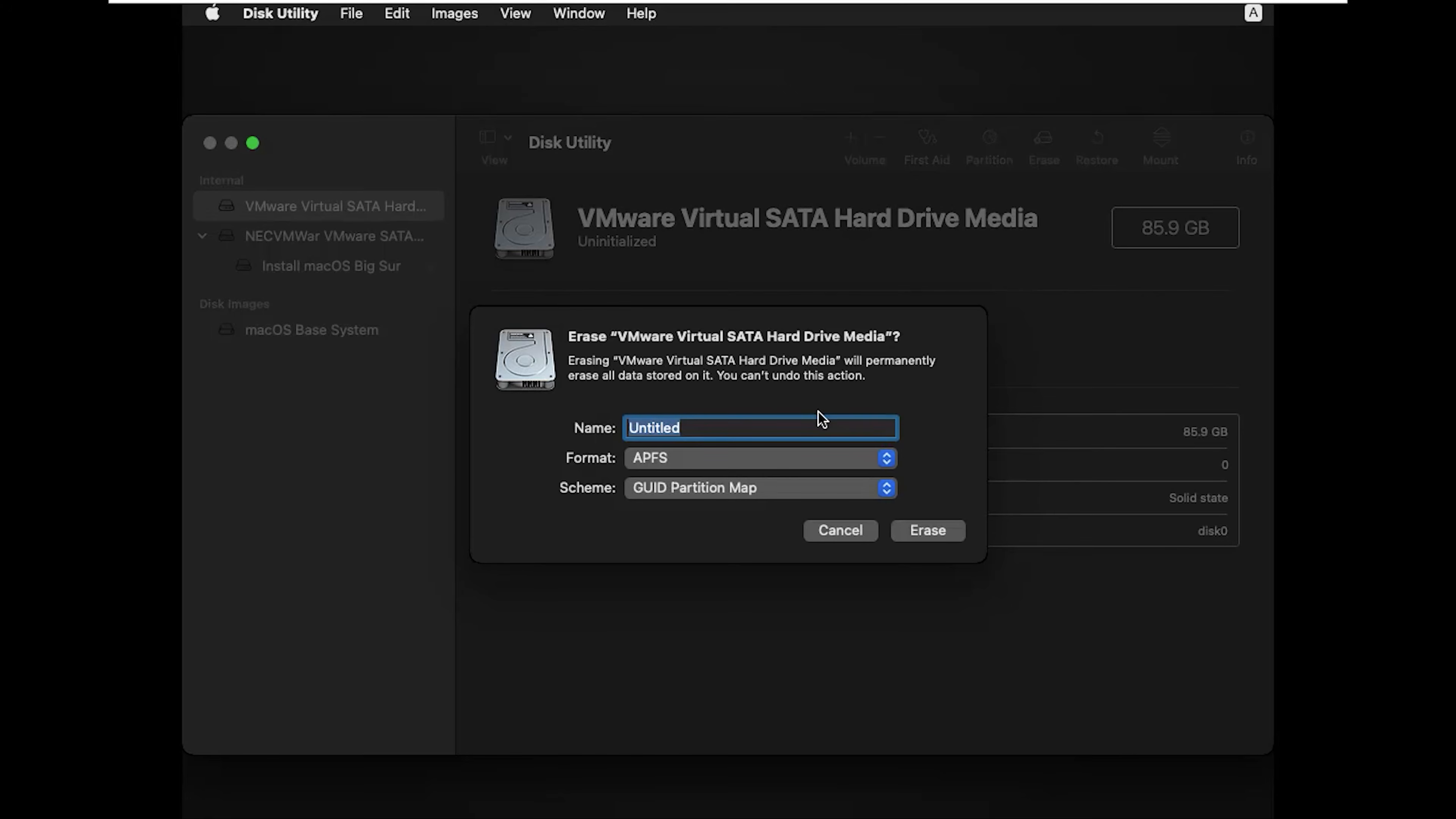
pyautogui.click(768, 458)
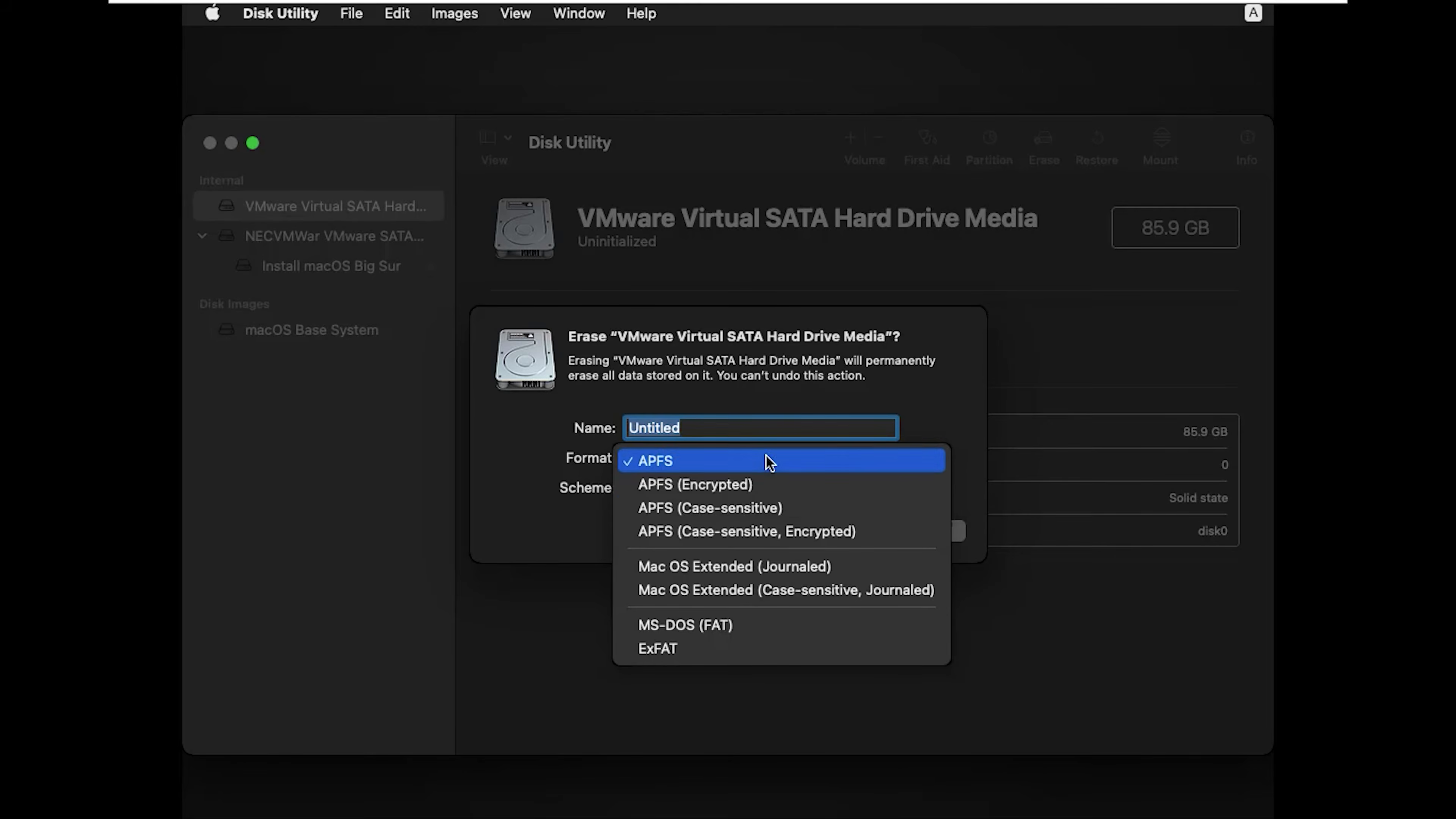
pyautogui.click(774, 568)
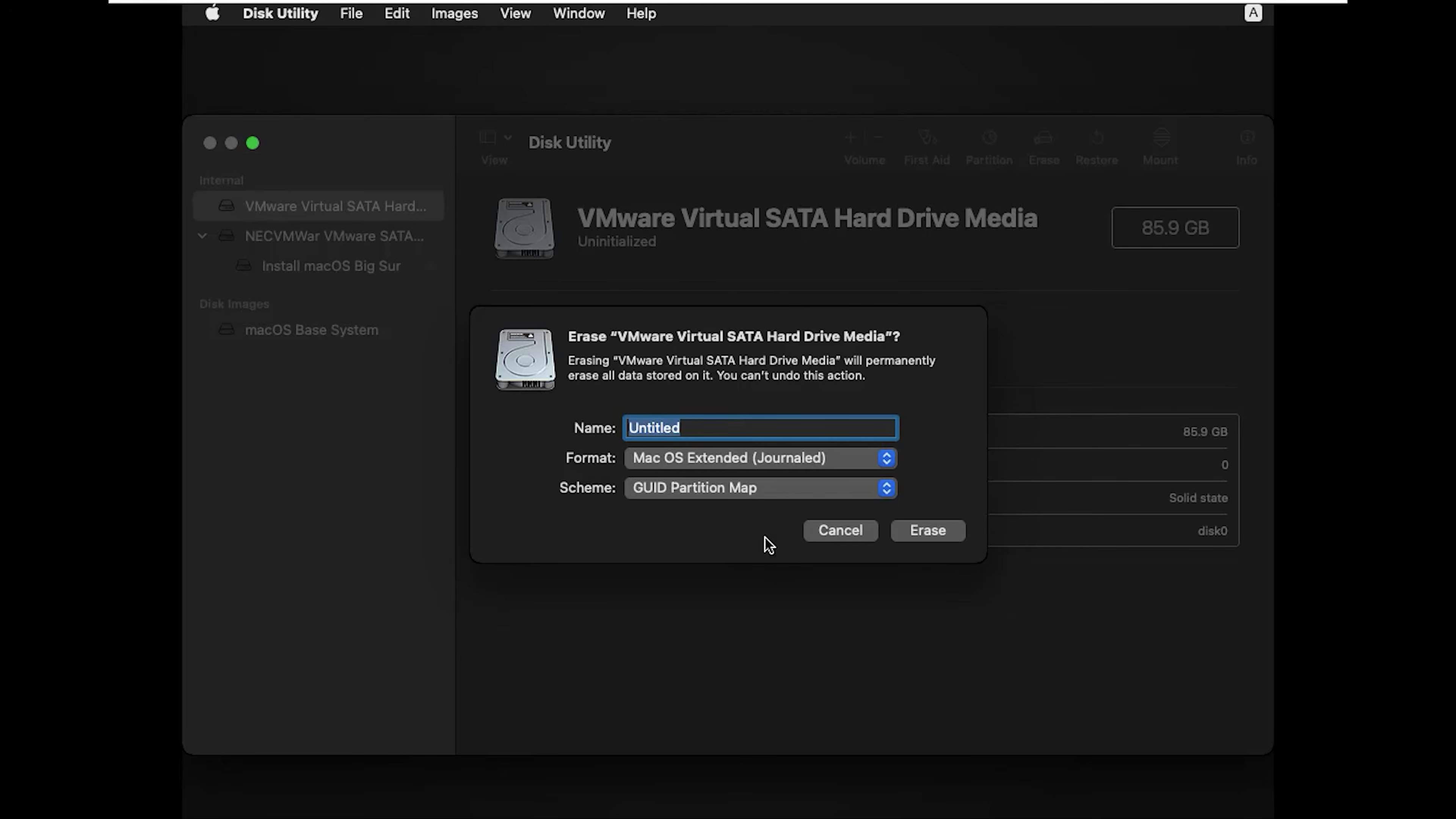
pyautogui.click(711, 492)
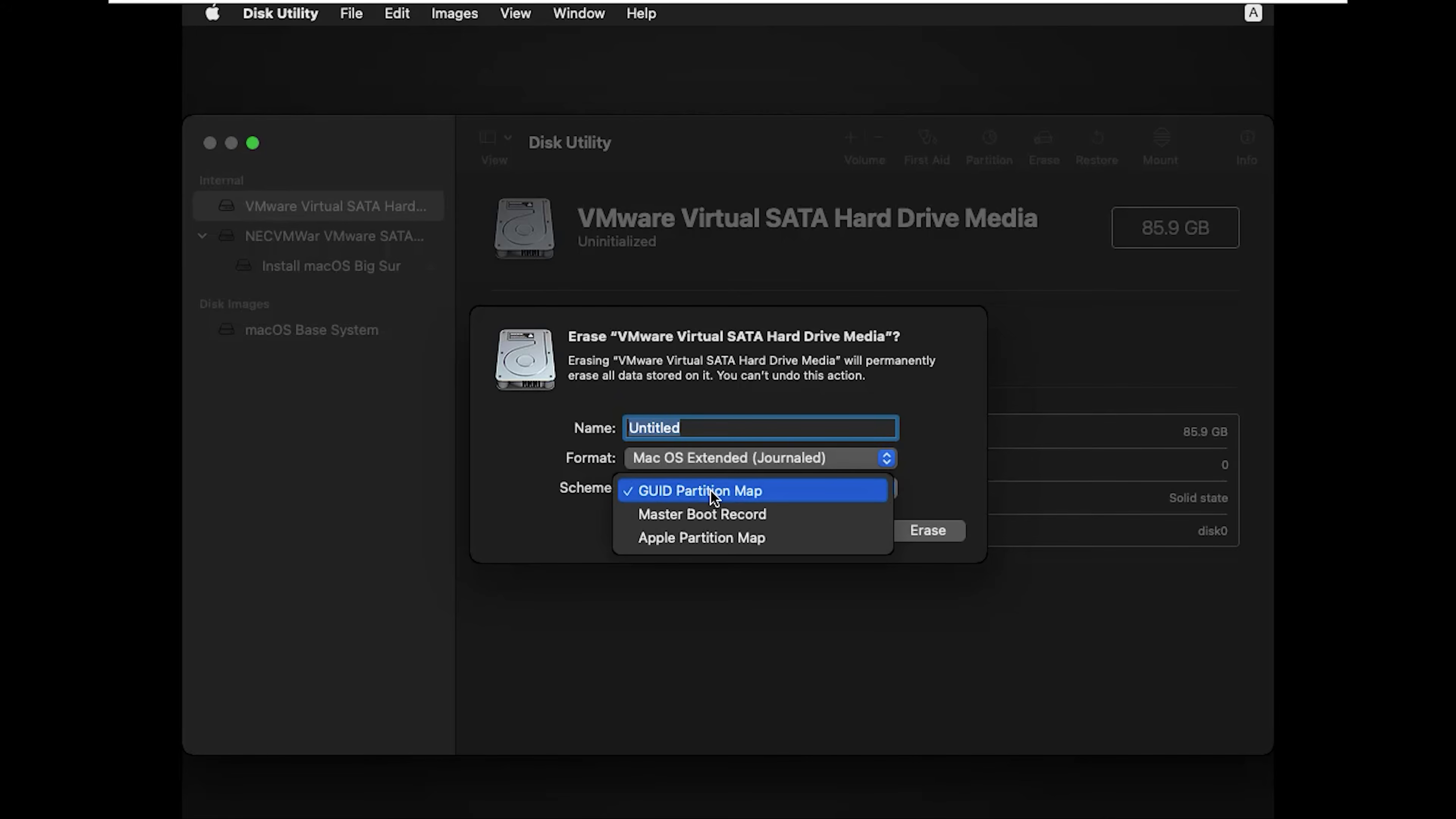
pyautogui.click(712, 491)
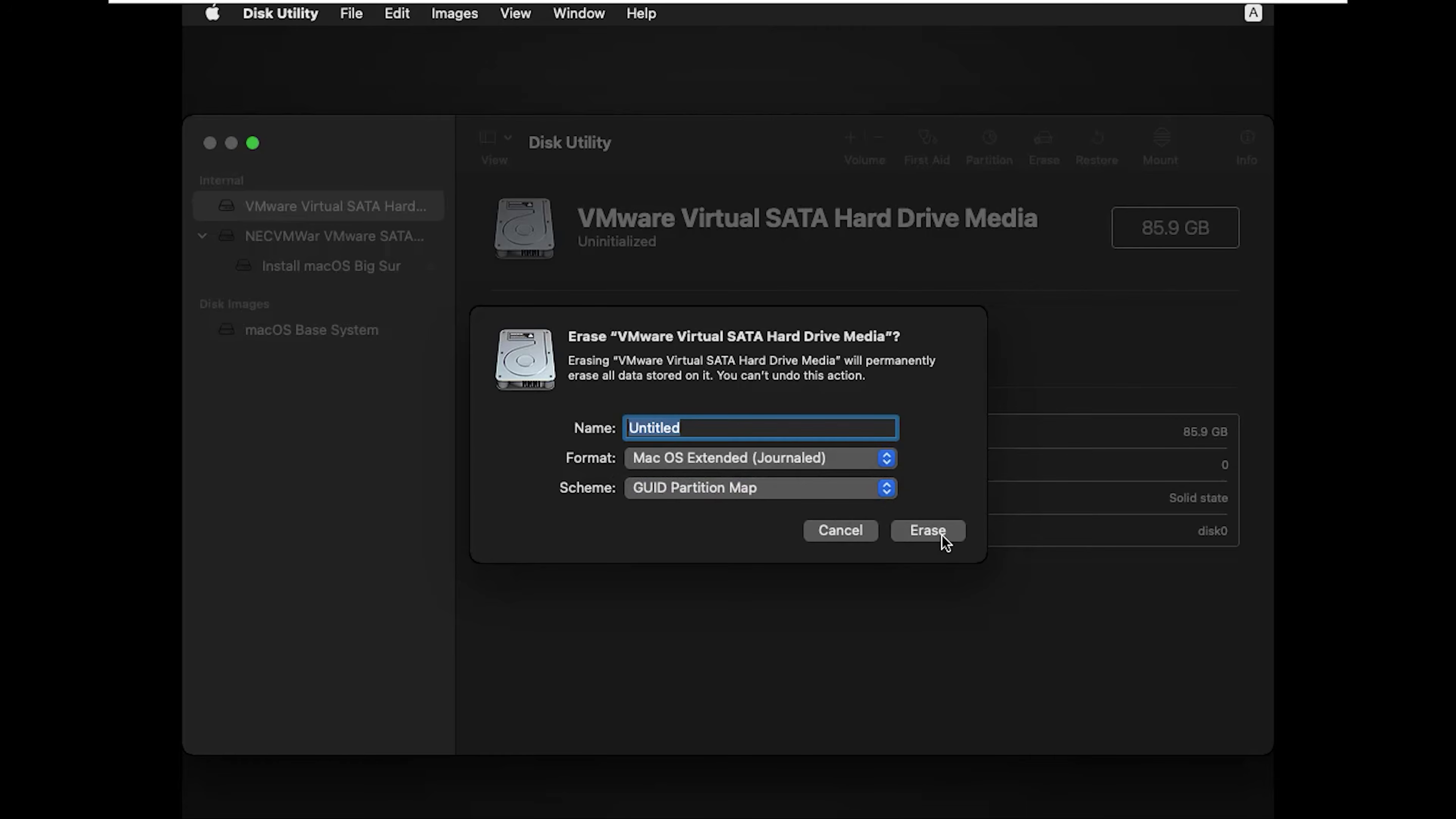
pyautogui.click(928, 530)
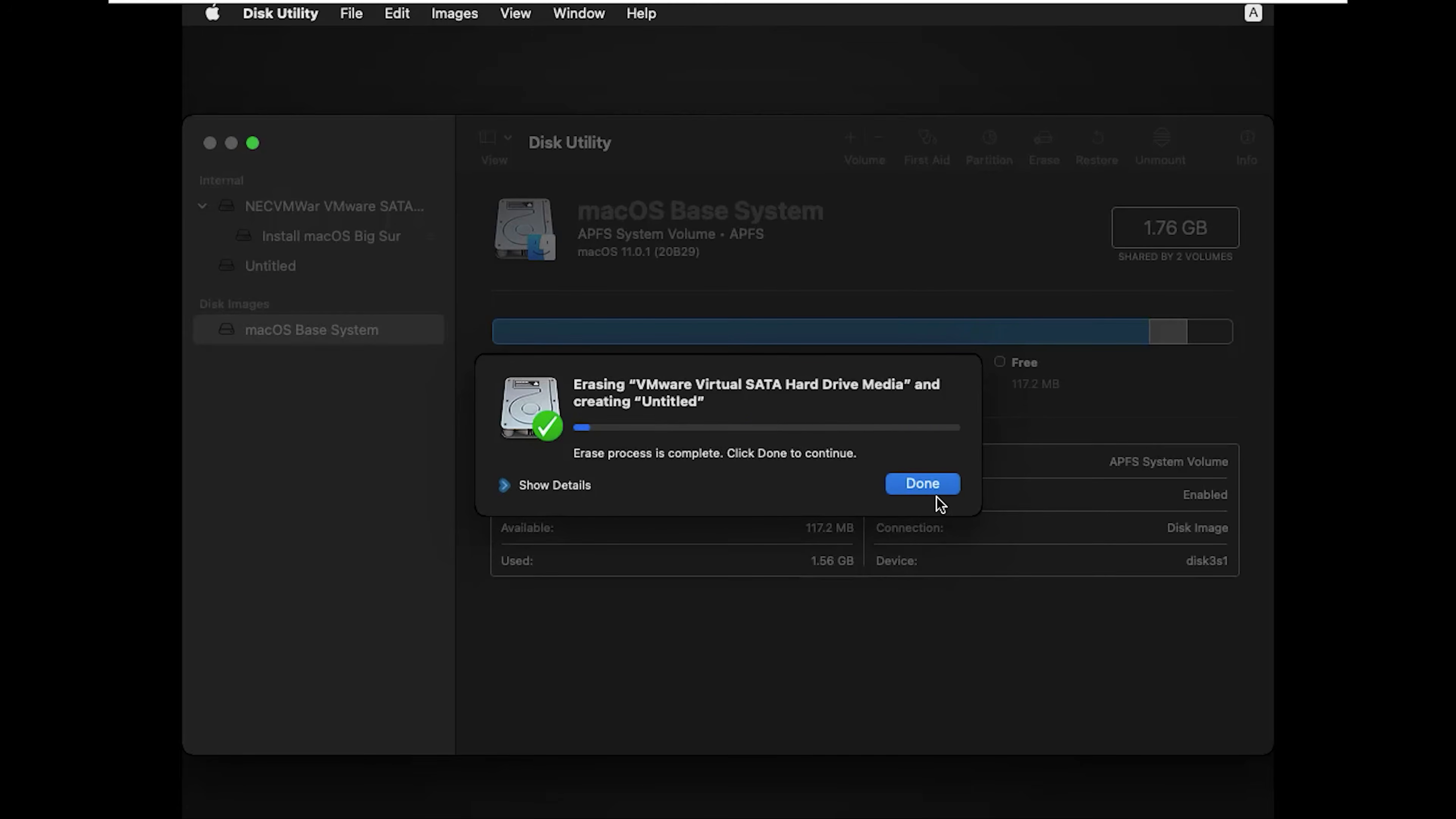
pyautogui.click(936, 489)
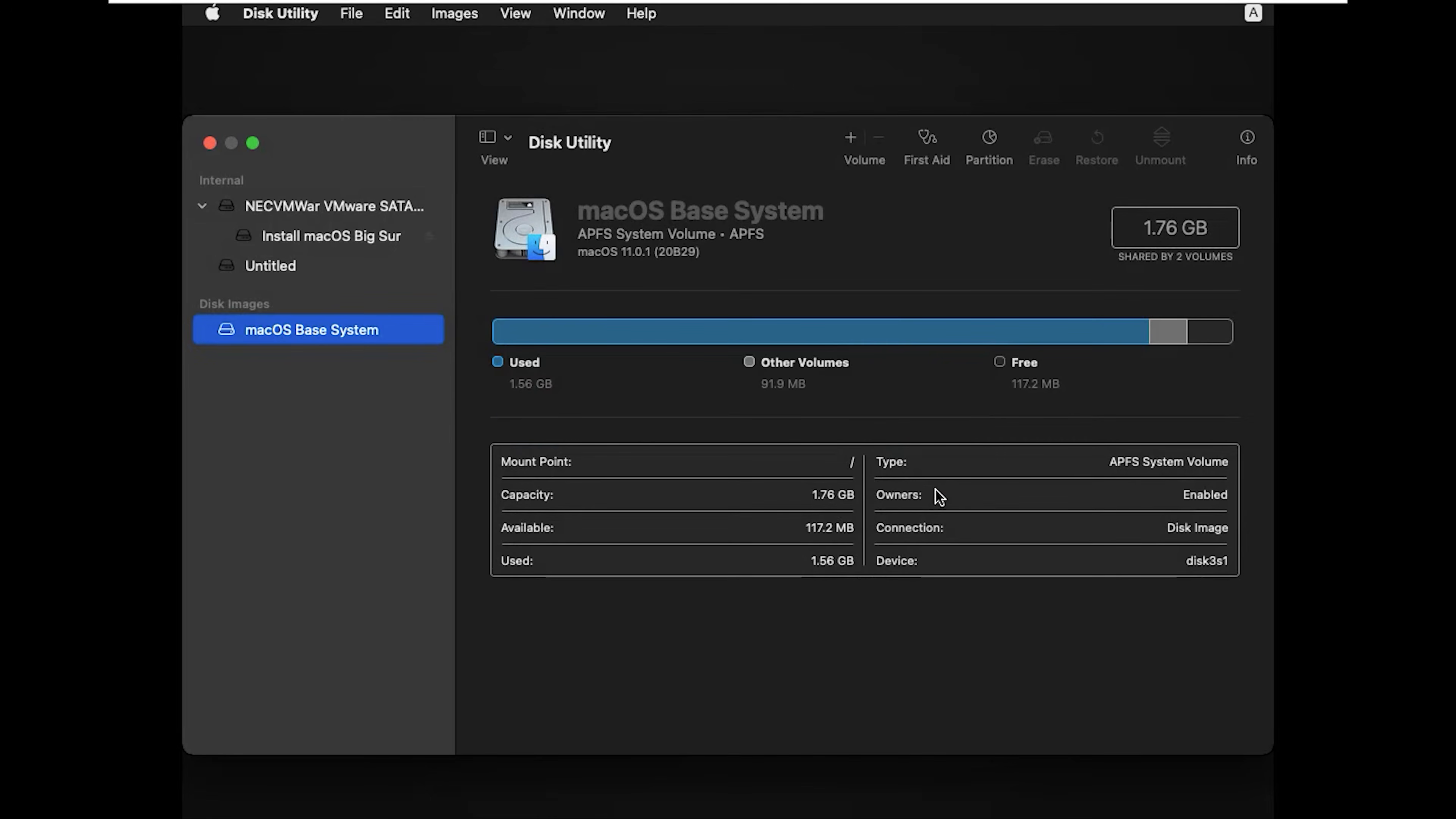
pyautogui.click(209, 143)
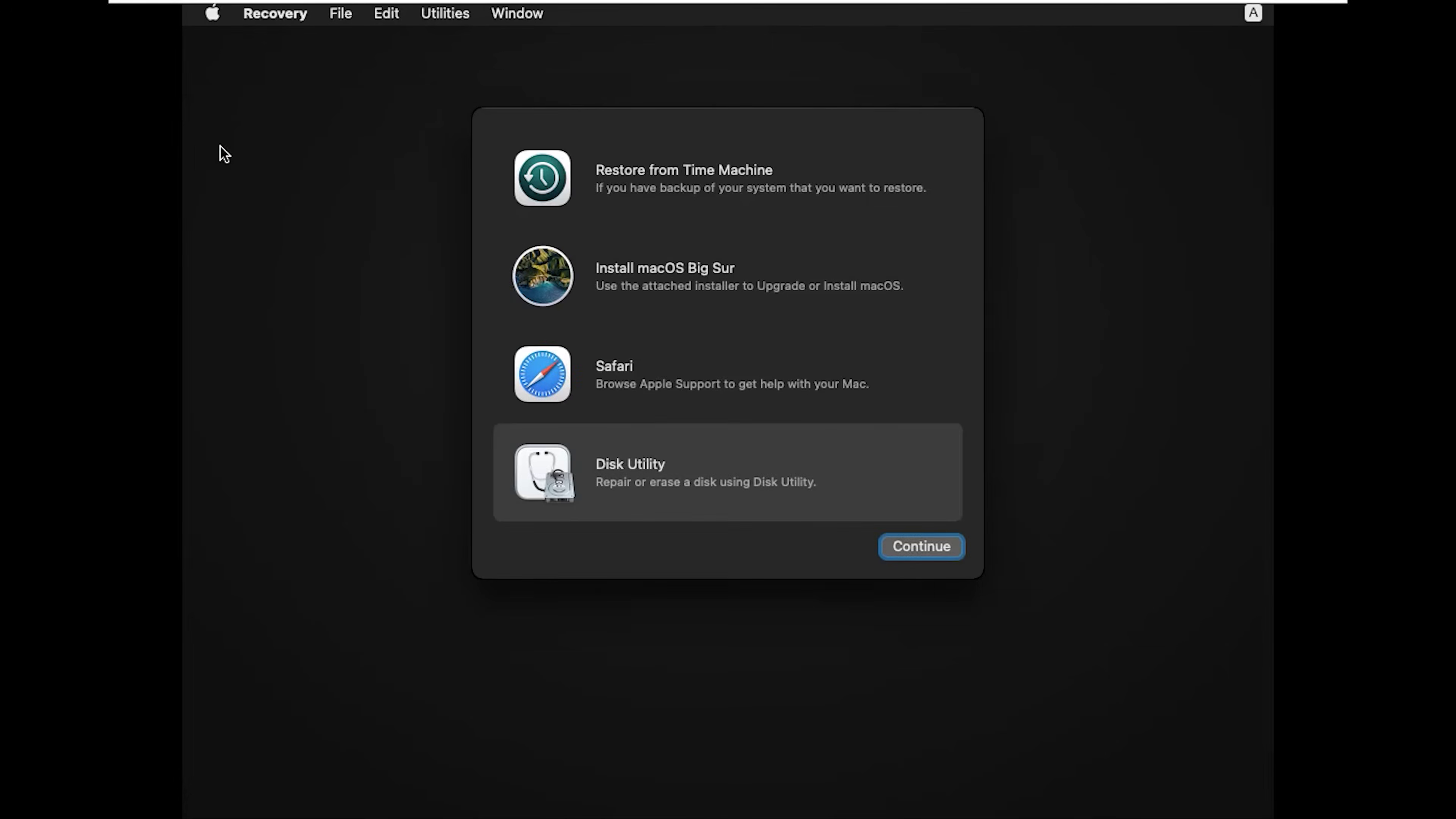
# Start the macOS Big Sur installation on the Untitled disk, agreeing to the software license agreement
pyautogui.click(619, 279)
pyautogui.click(918, 542)
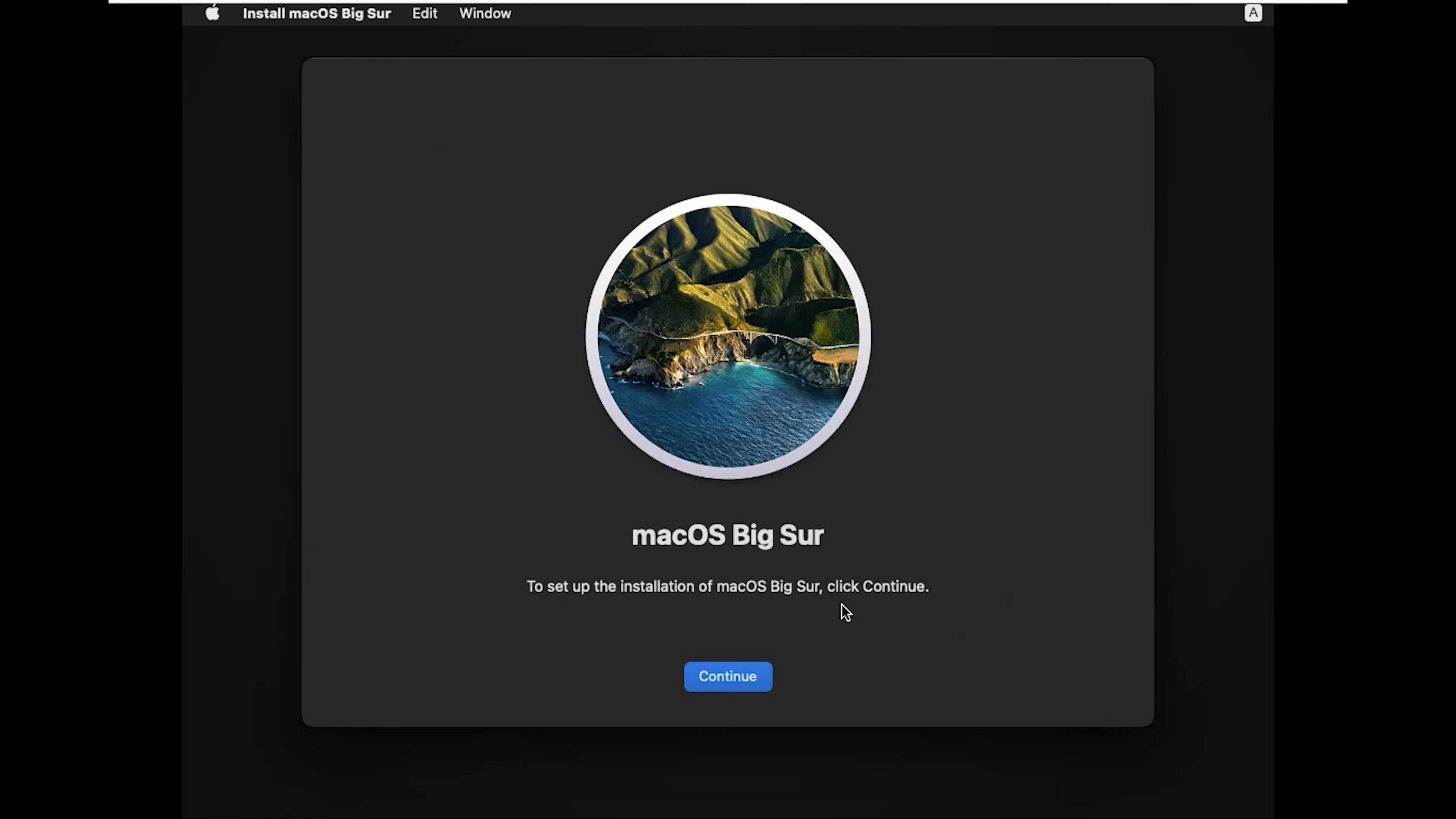
pyautogui.click(741, 677)
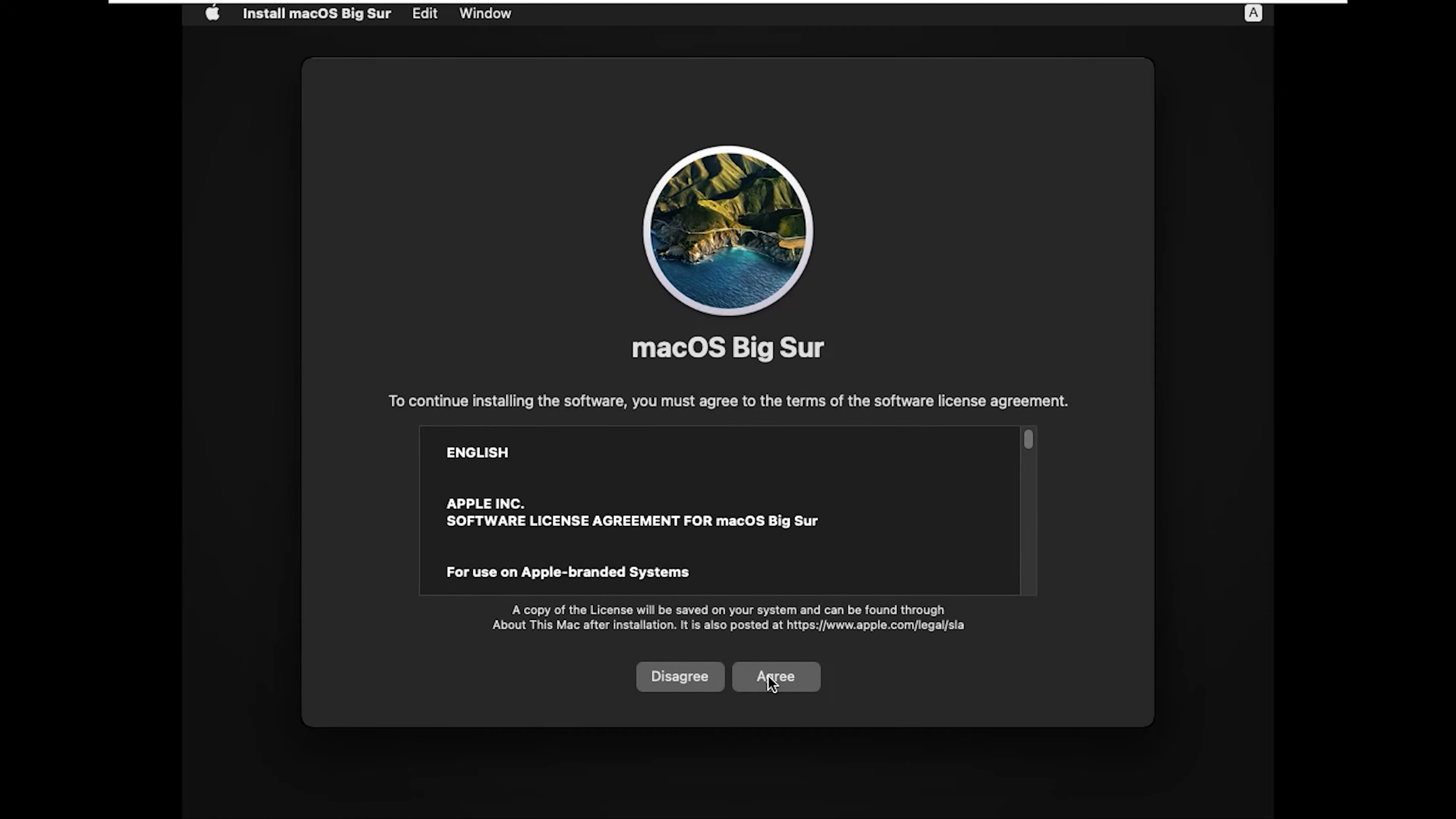
pyautogui.click(767, 675)
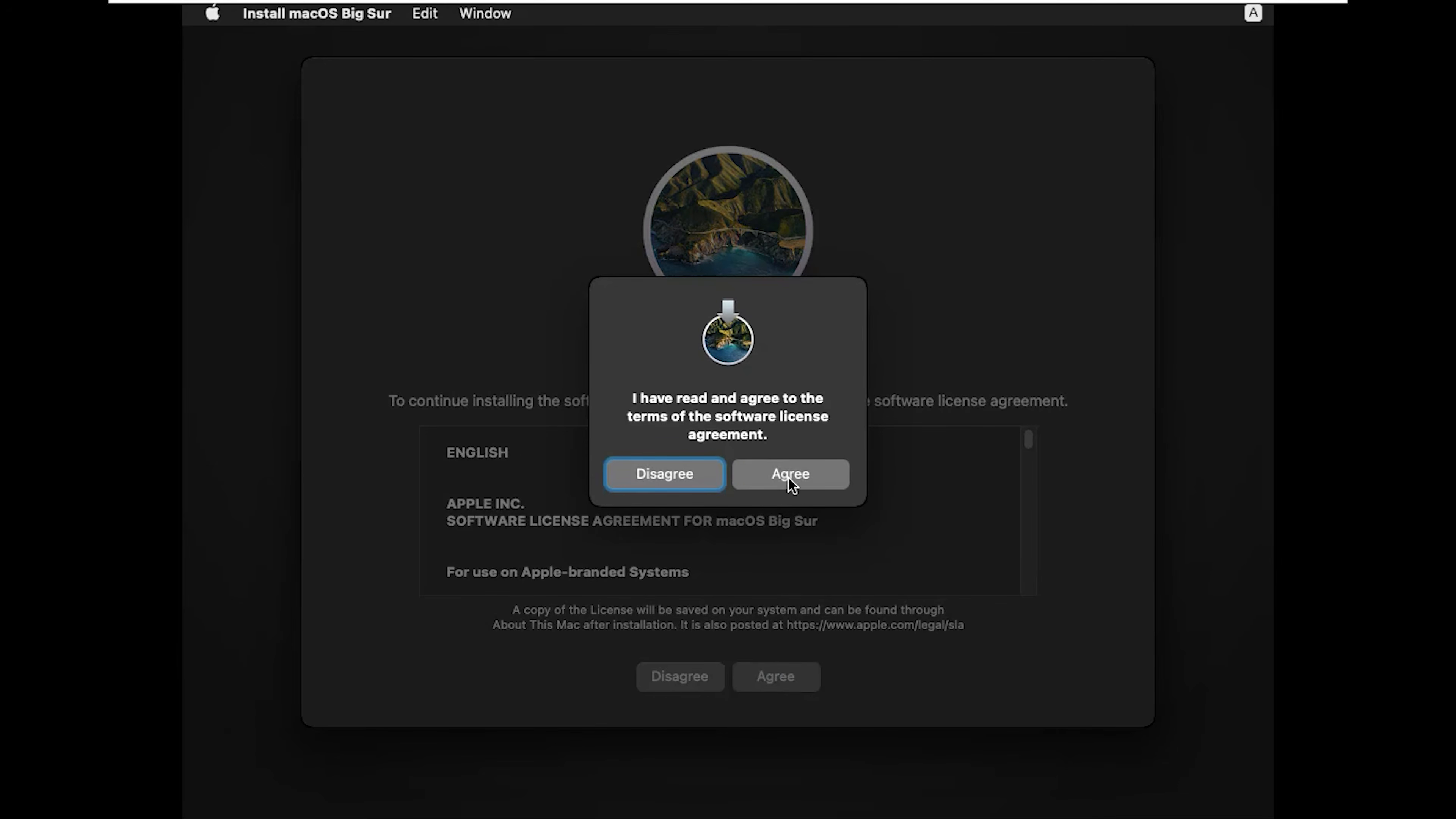
pyautogui.click(789, 478)
pyautogui.click(741, 553)
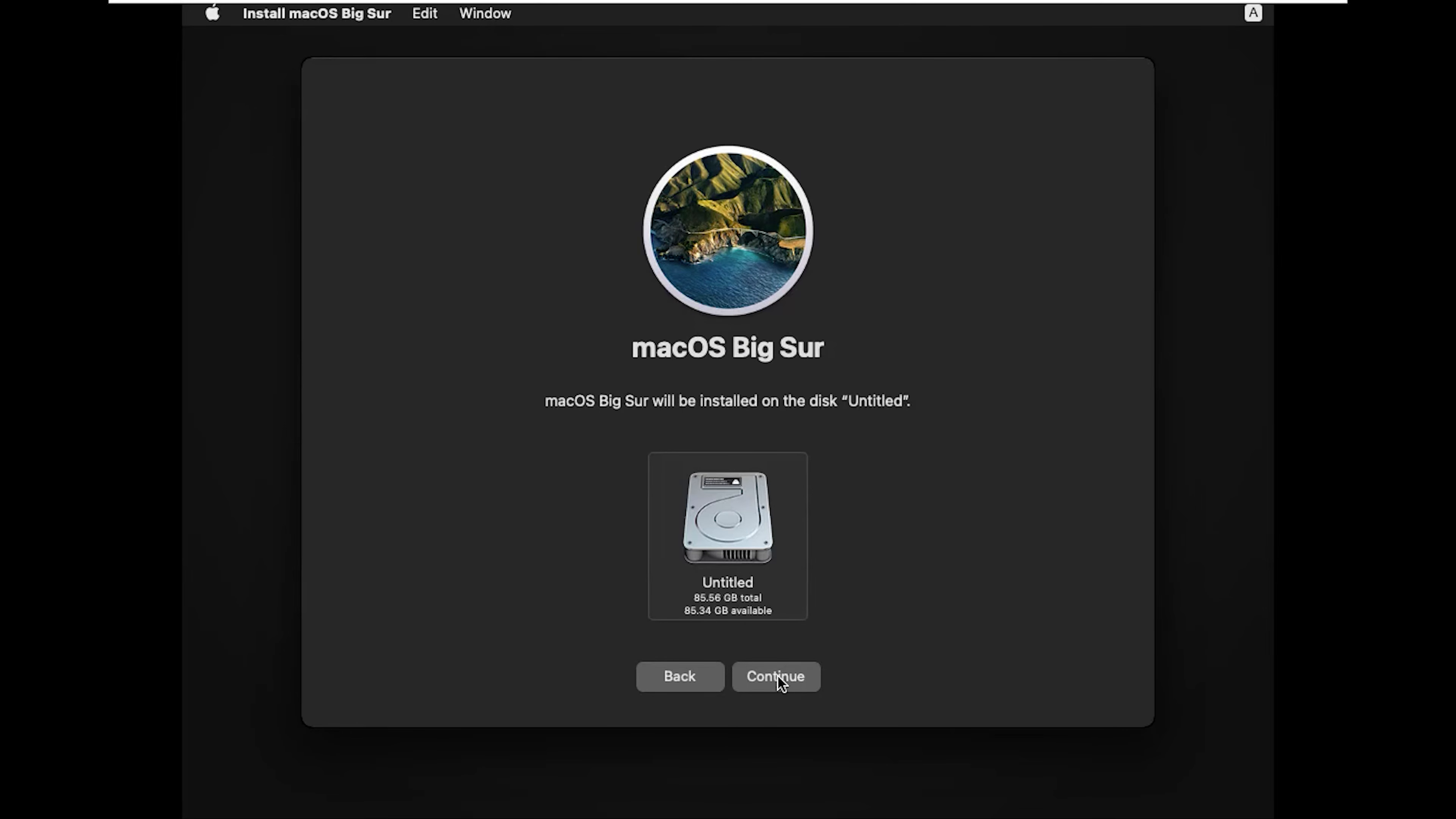
pyautogui.click(777, 675)
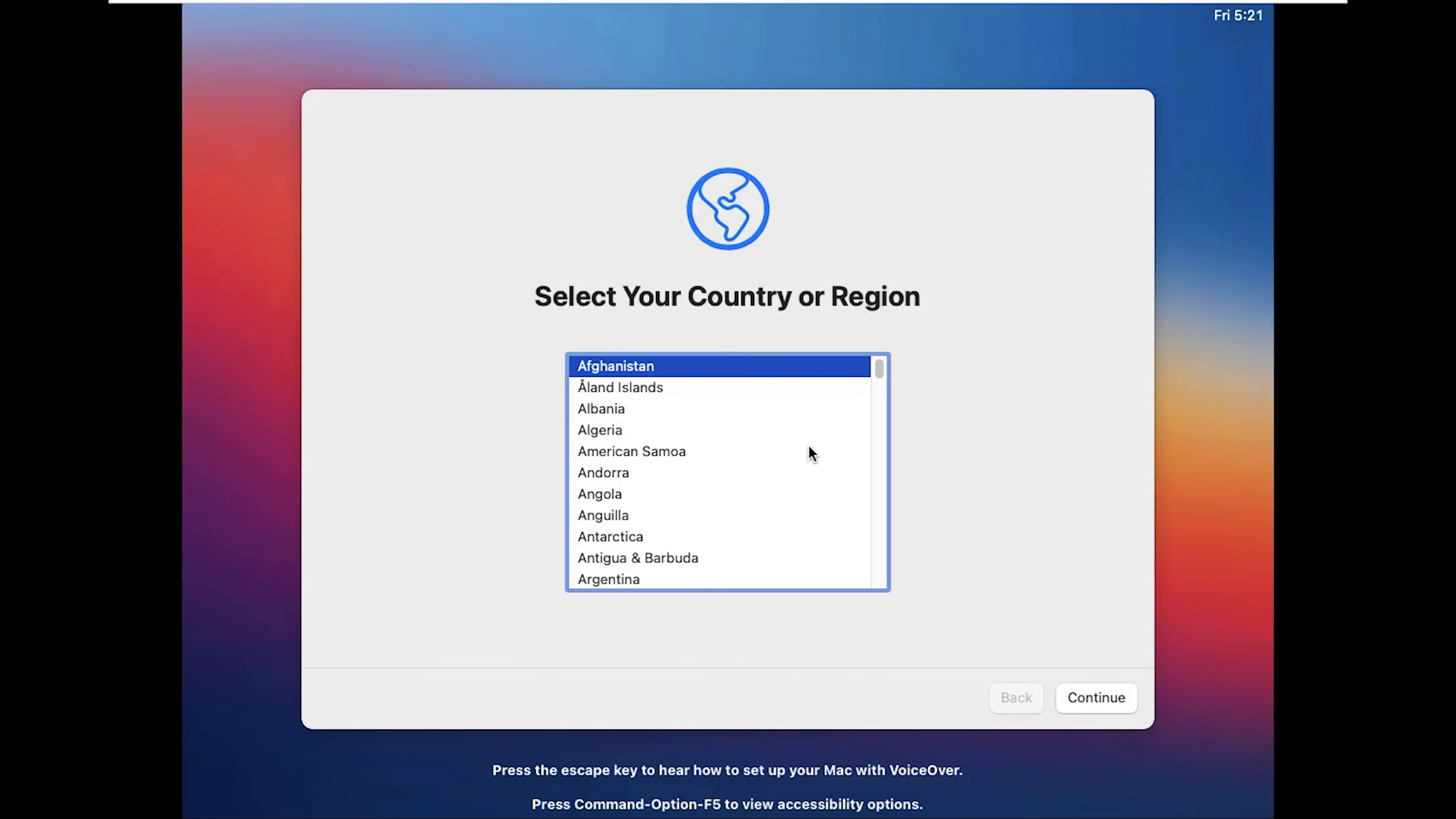
# Accept Afghanistan as the region with its default language settings, and skip the accessibility and Migration Assistant setup
pyautogui.click(1097, 695)
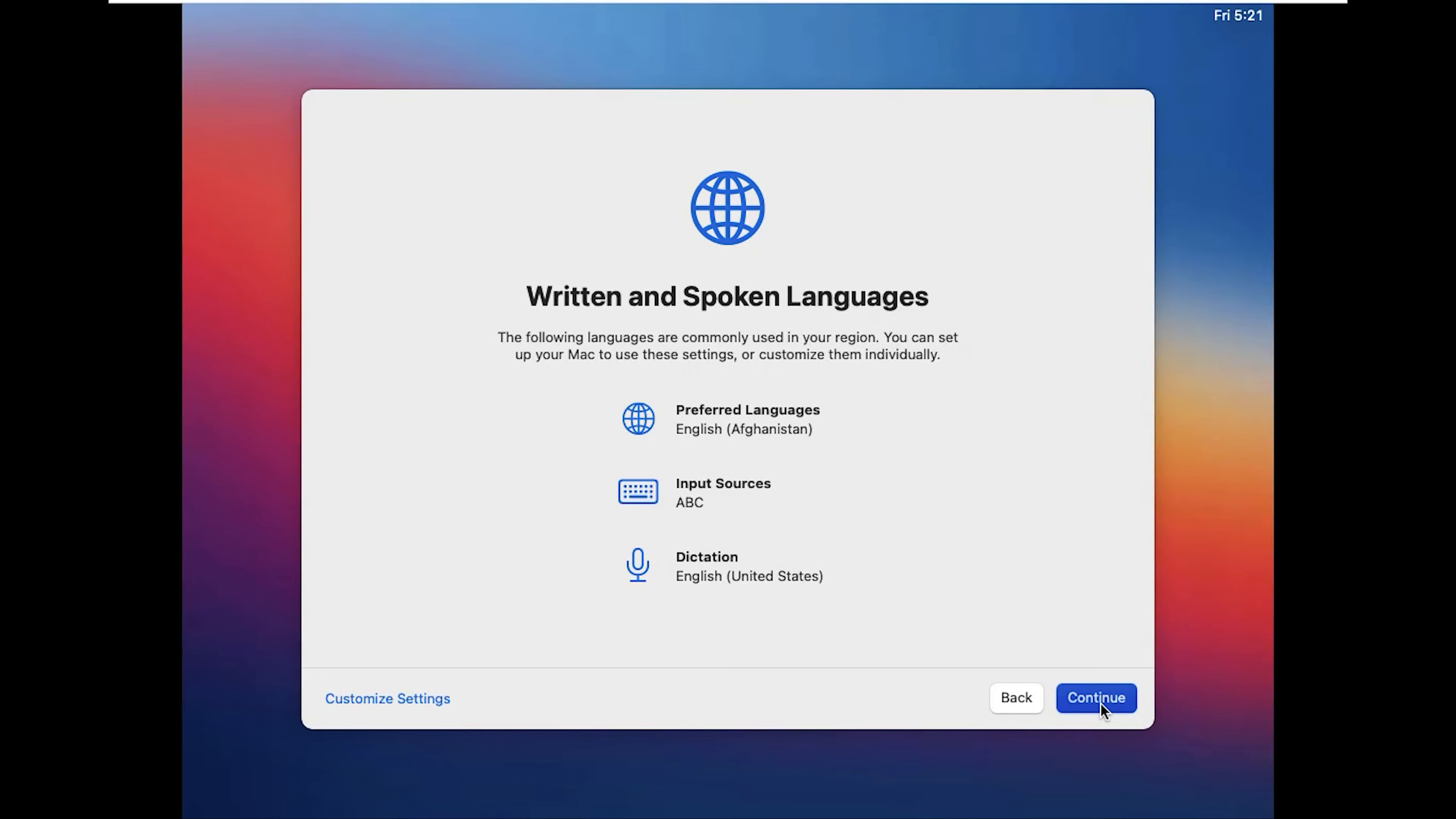
pyautogui.click(1100, 703)
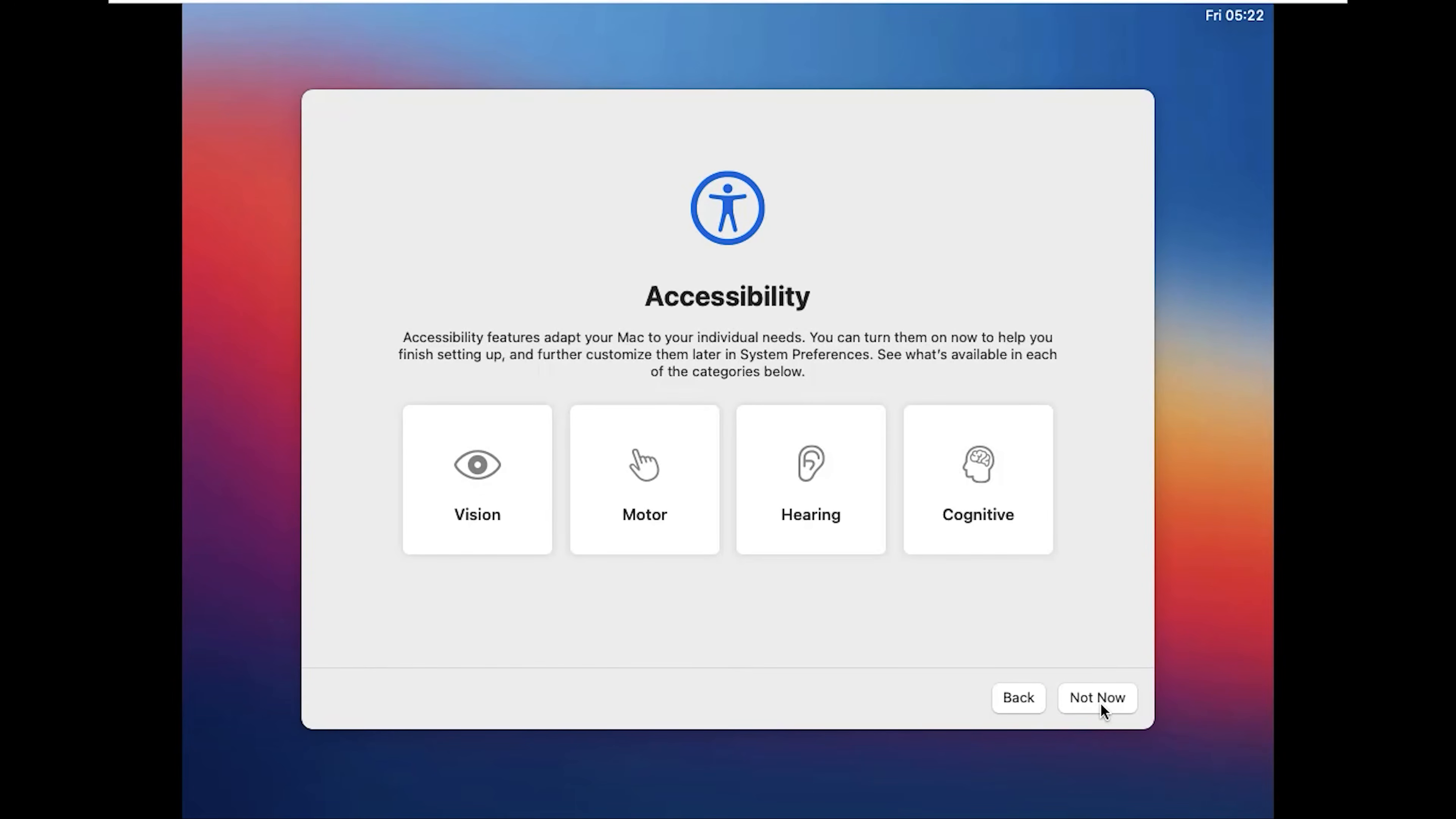
pyautogui.click(1093, 703)
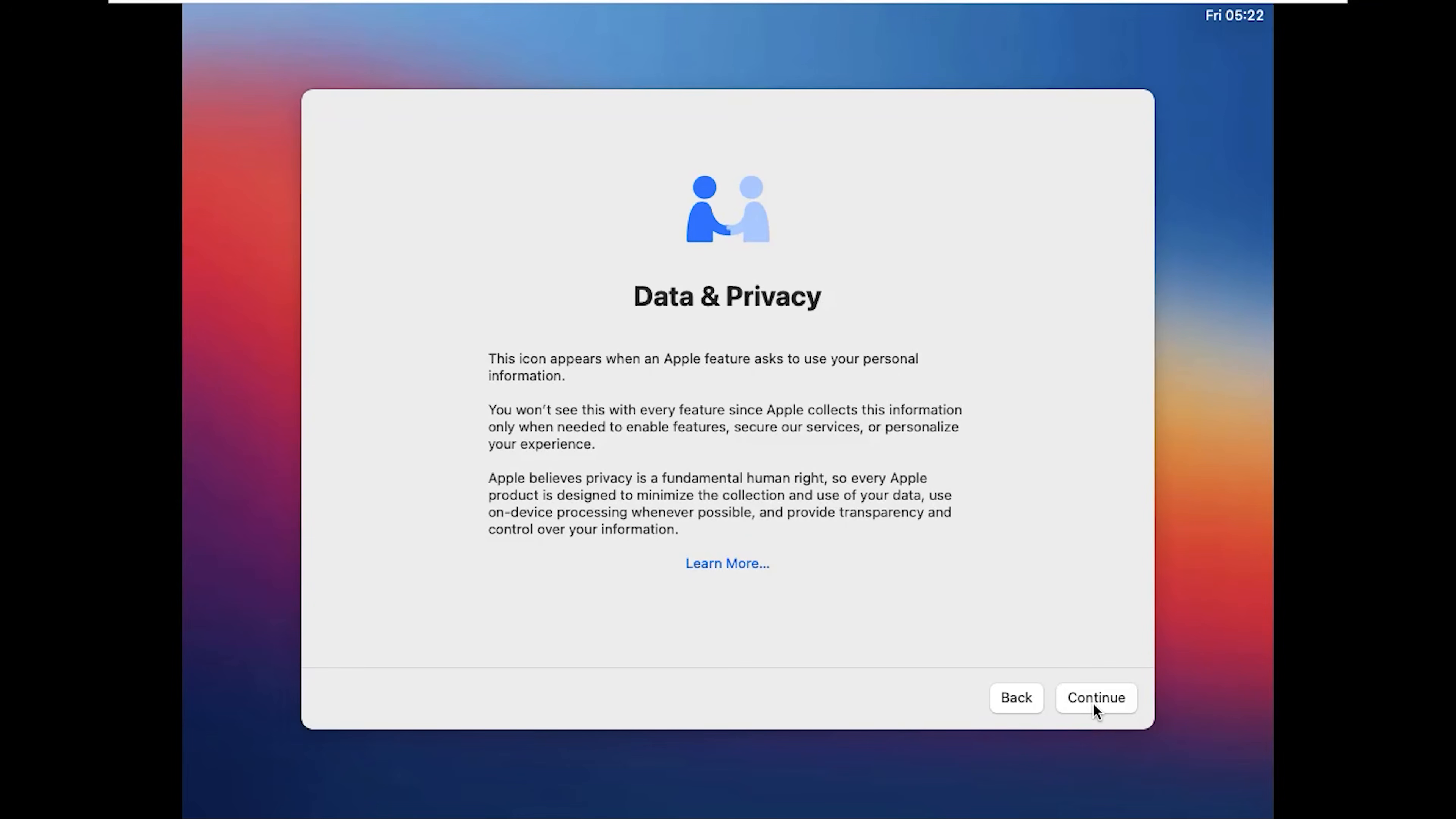
pyautogui.click(1093, 703)
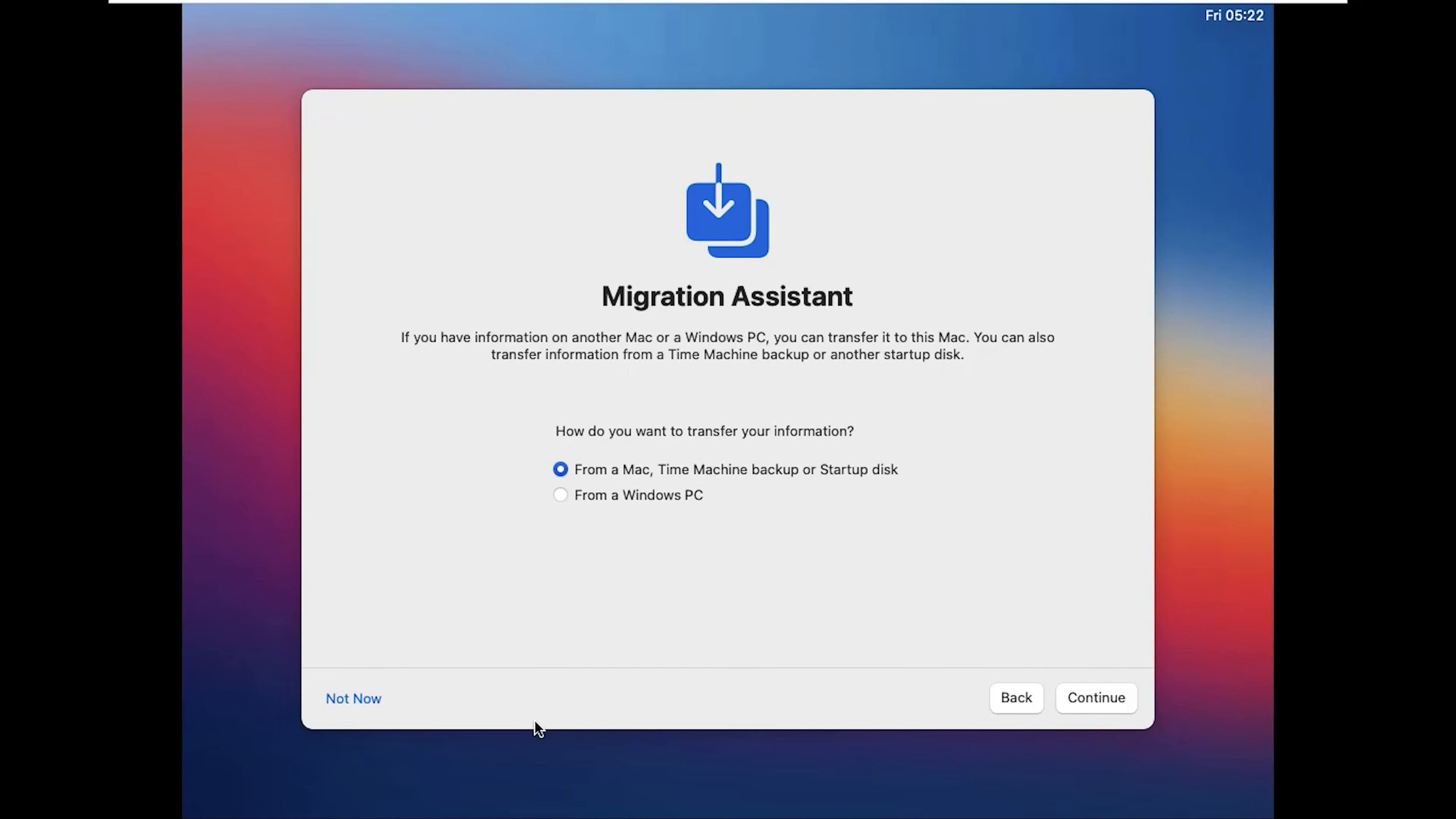
pyautogui.click(363, 698)
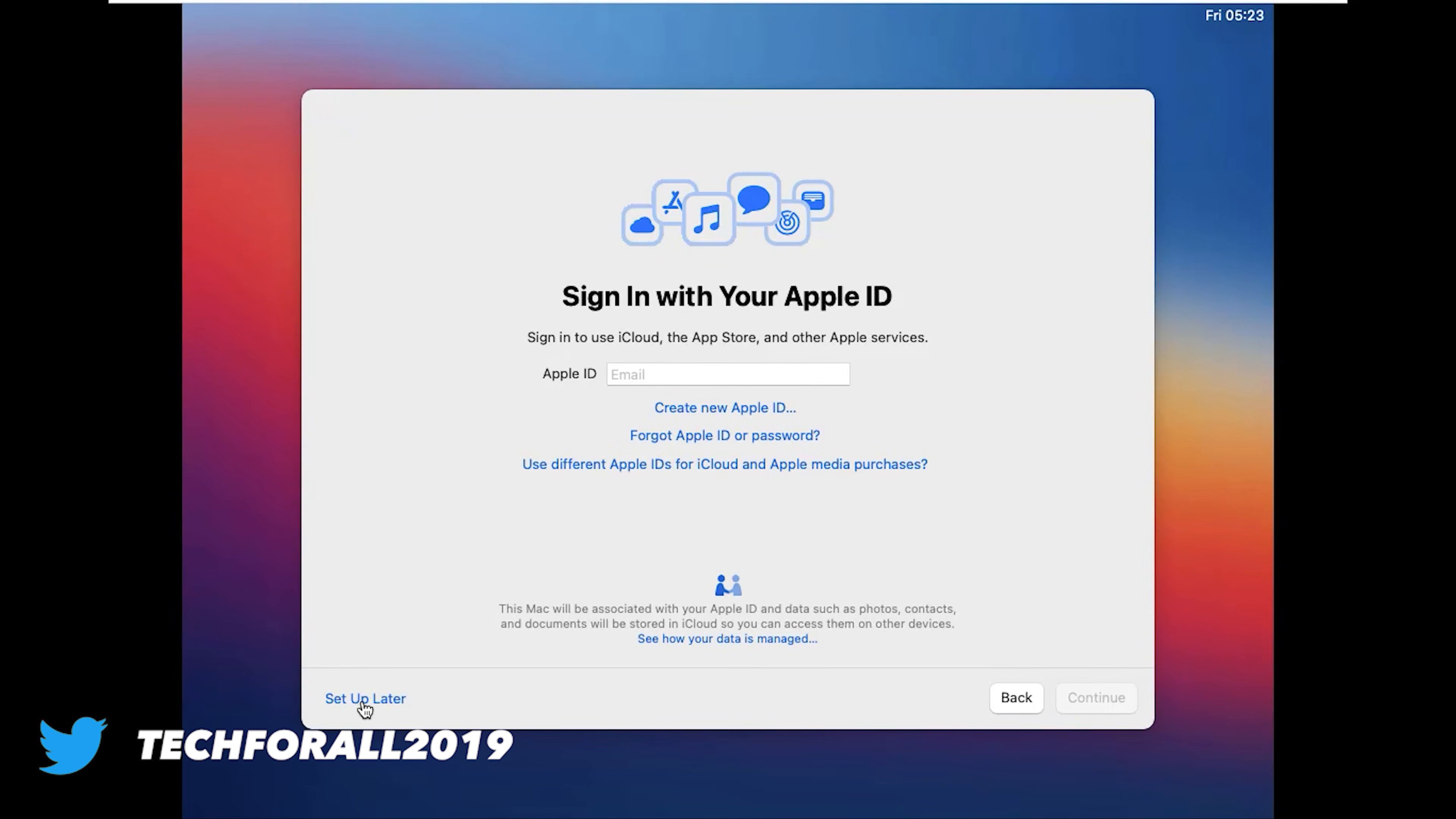
# Skip signing in with an Apple ID and agree to the macOS Software License Agreement
pyautogui.click(364, 702)
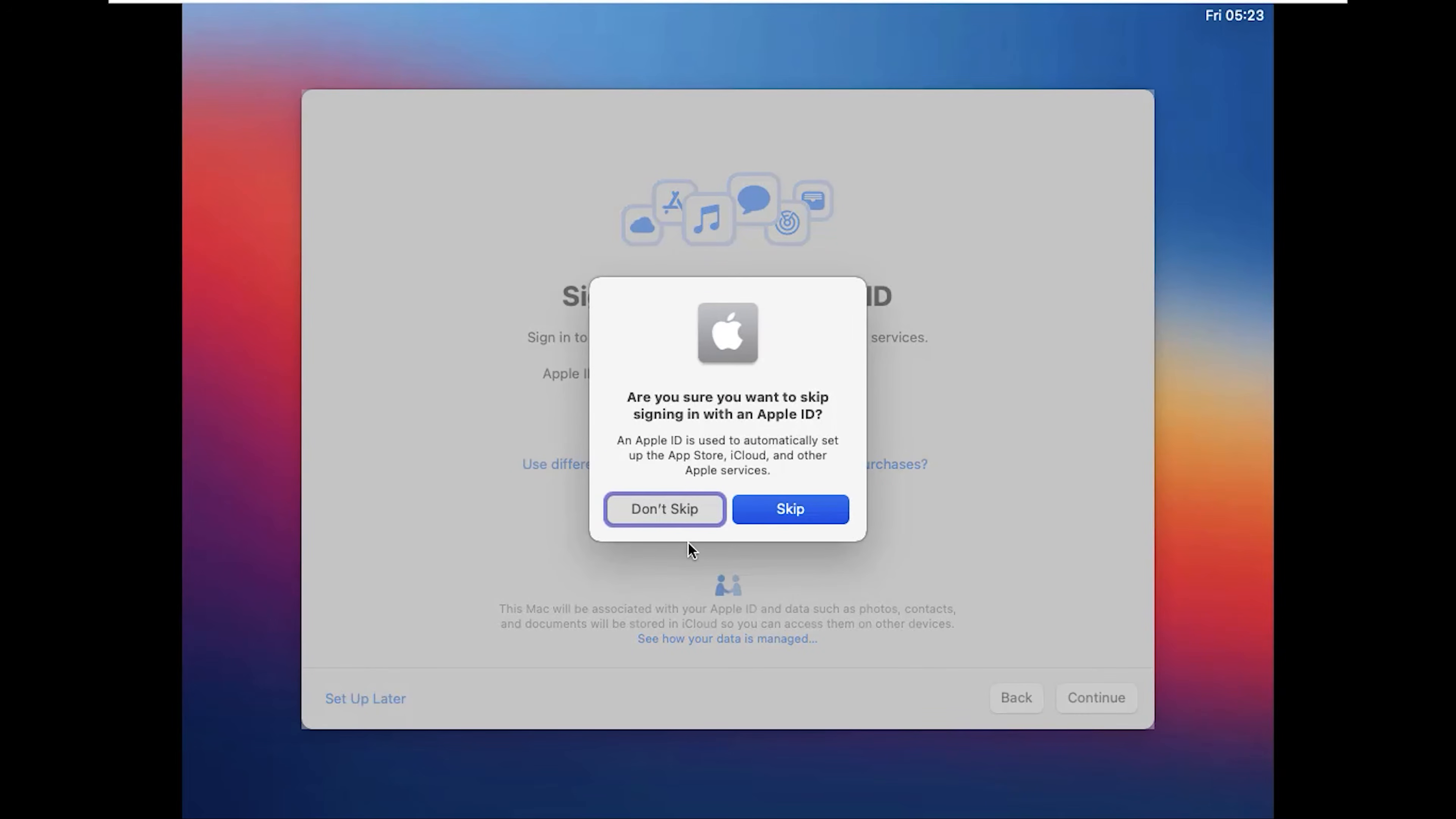
pyautogui.click(752, 517)
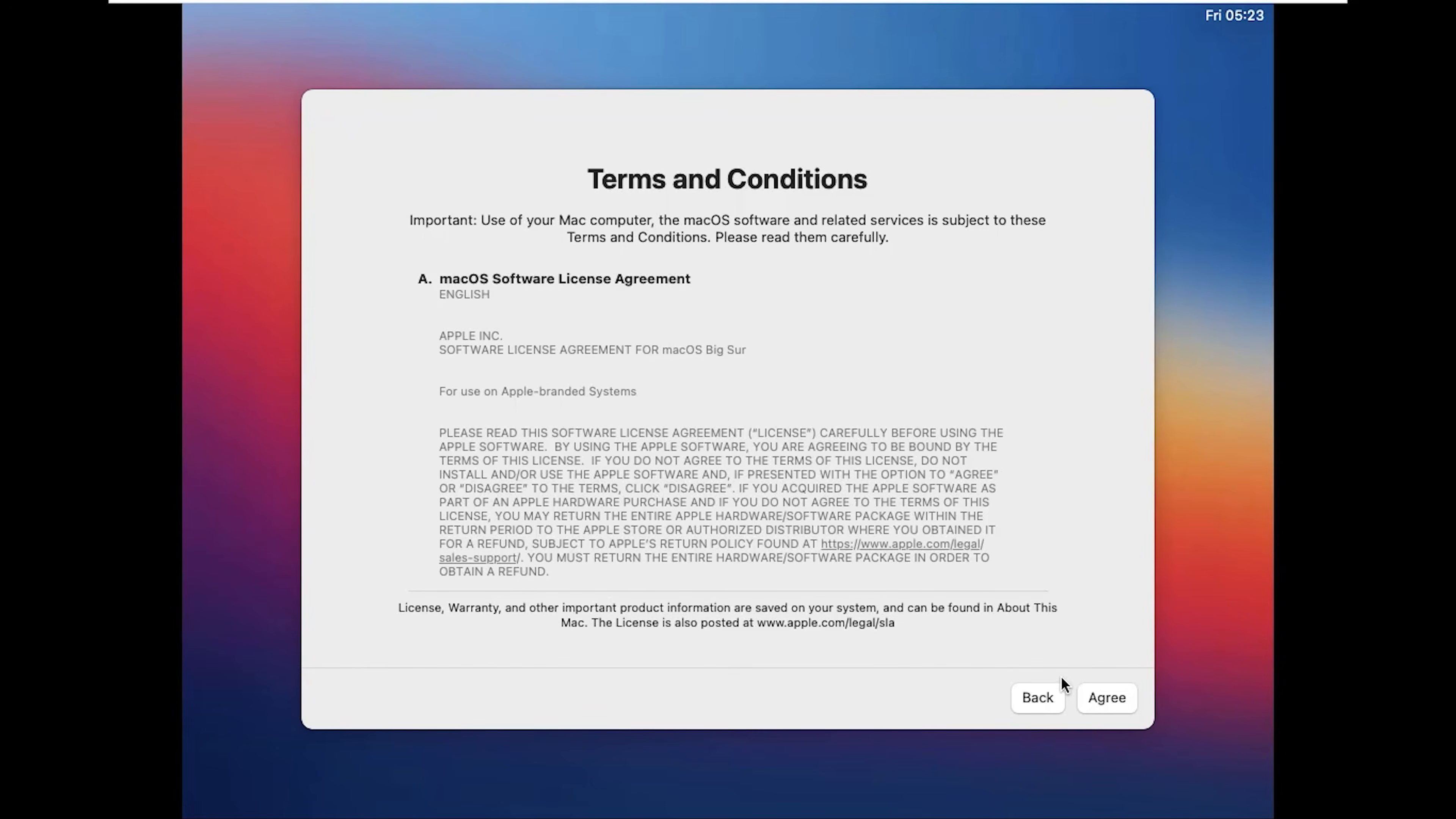
pyautogui.click(1104, 700)
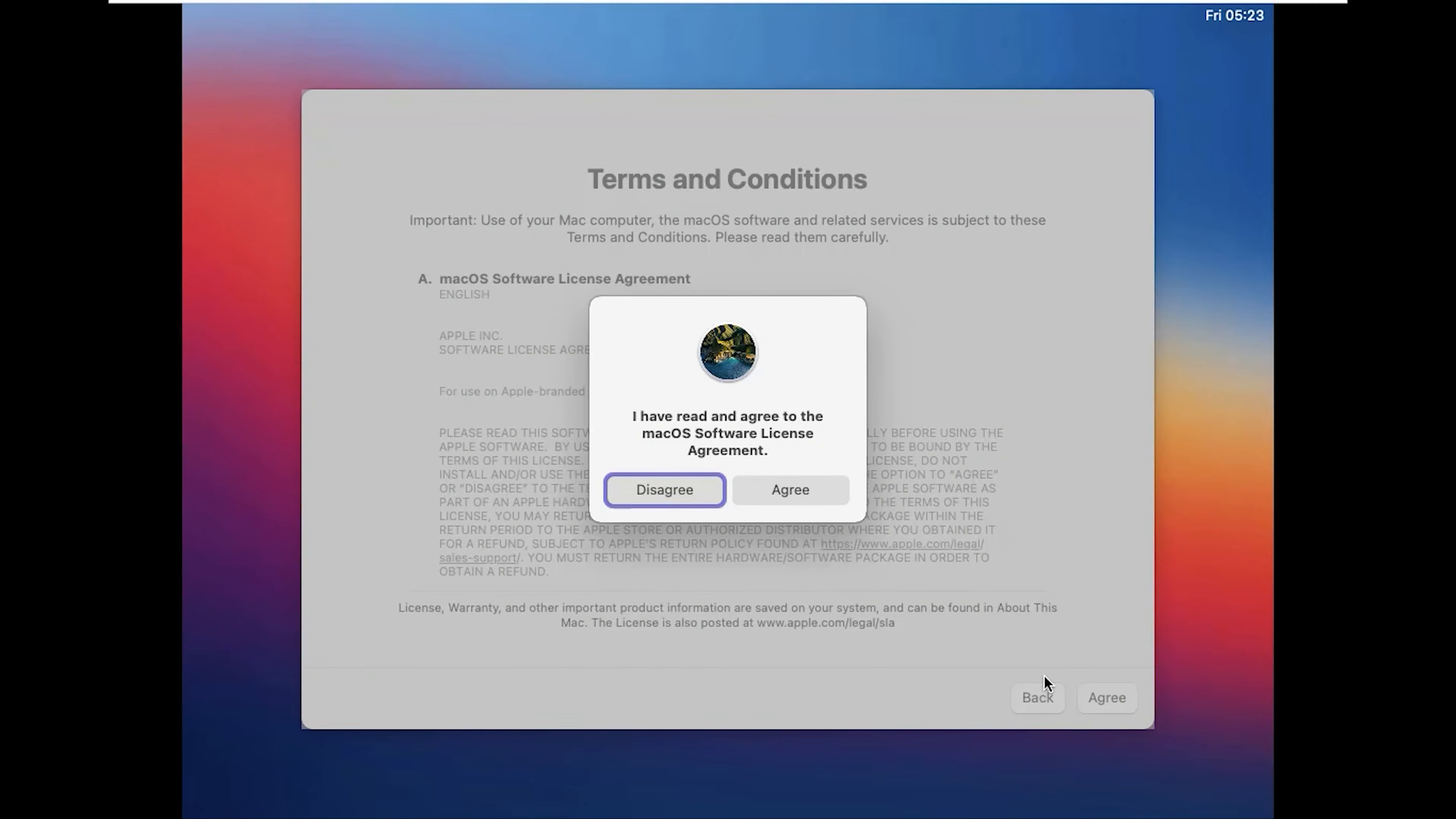
pyautogui.click(811, 491)
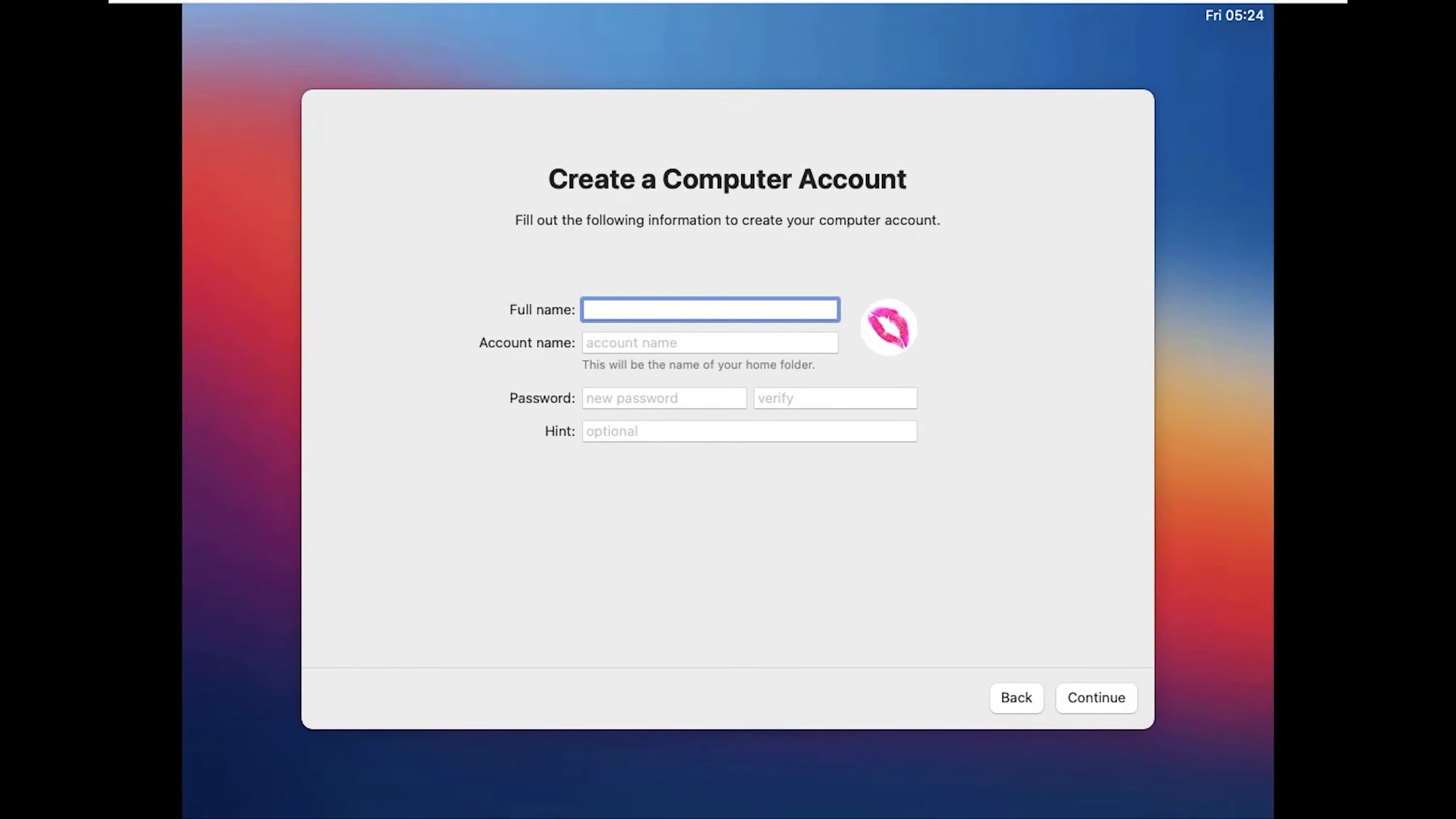
# Create the computer account with full name Tech For All, account name techforall2019 and the account password entered twice, leaving the hint empty
pyautogui.write('Tech For All')
pyautogui.press('Tab')
pyautogui.press('Right')
pyautogui.write('2019')
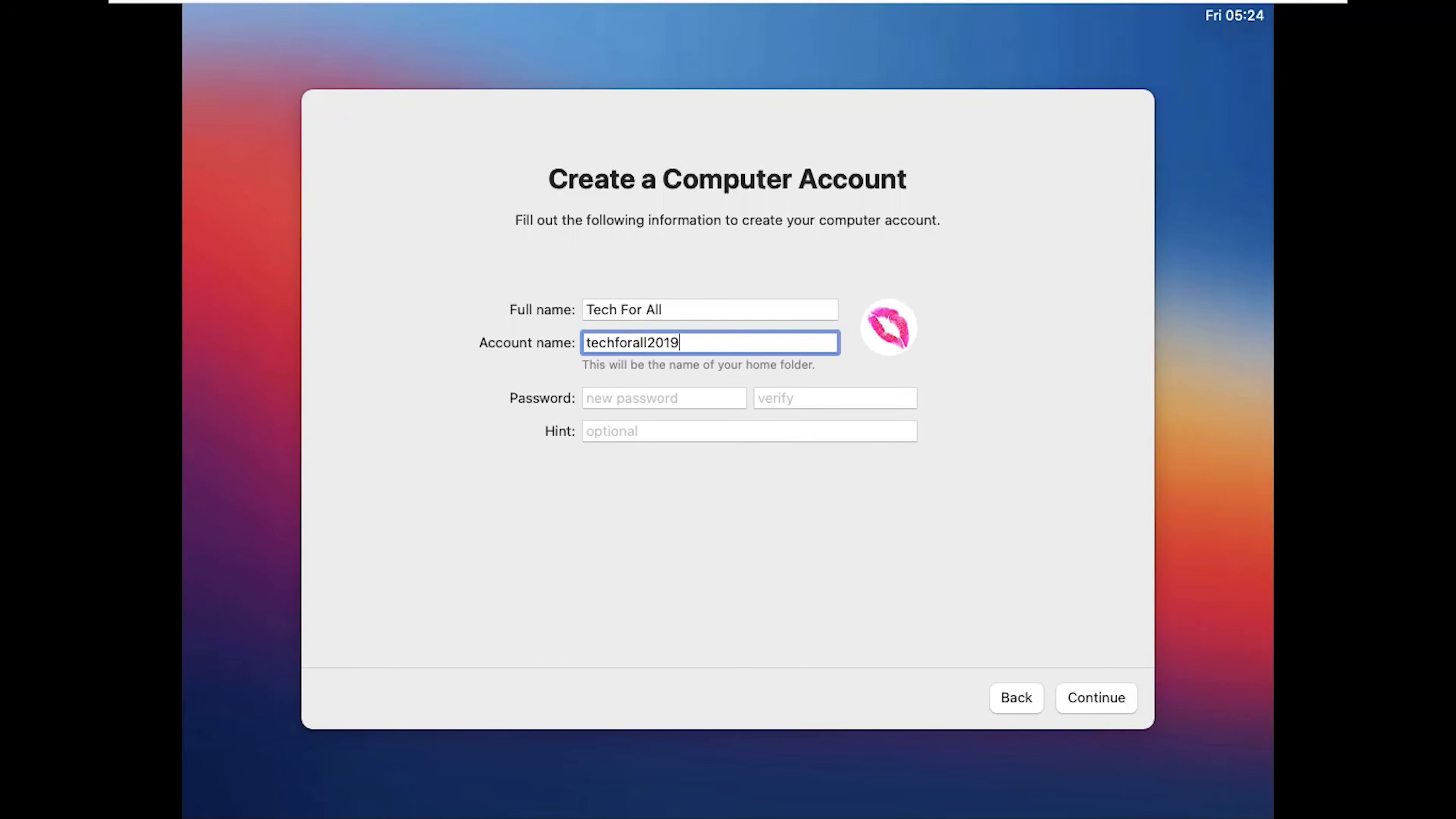
pyautogui.press('Tab')
pyautogui.write('••••••••••••')
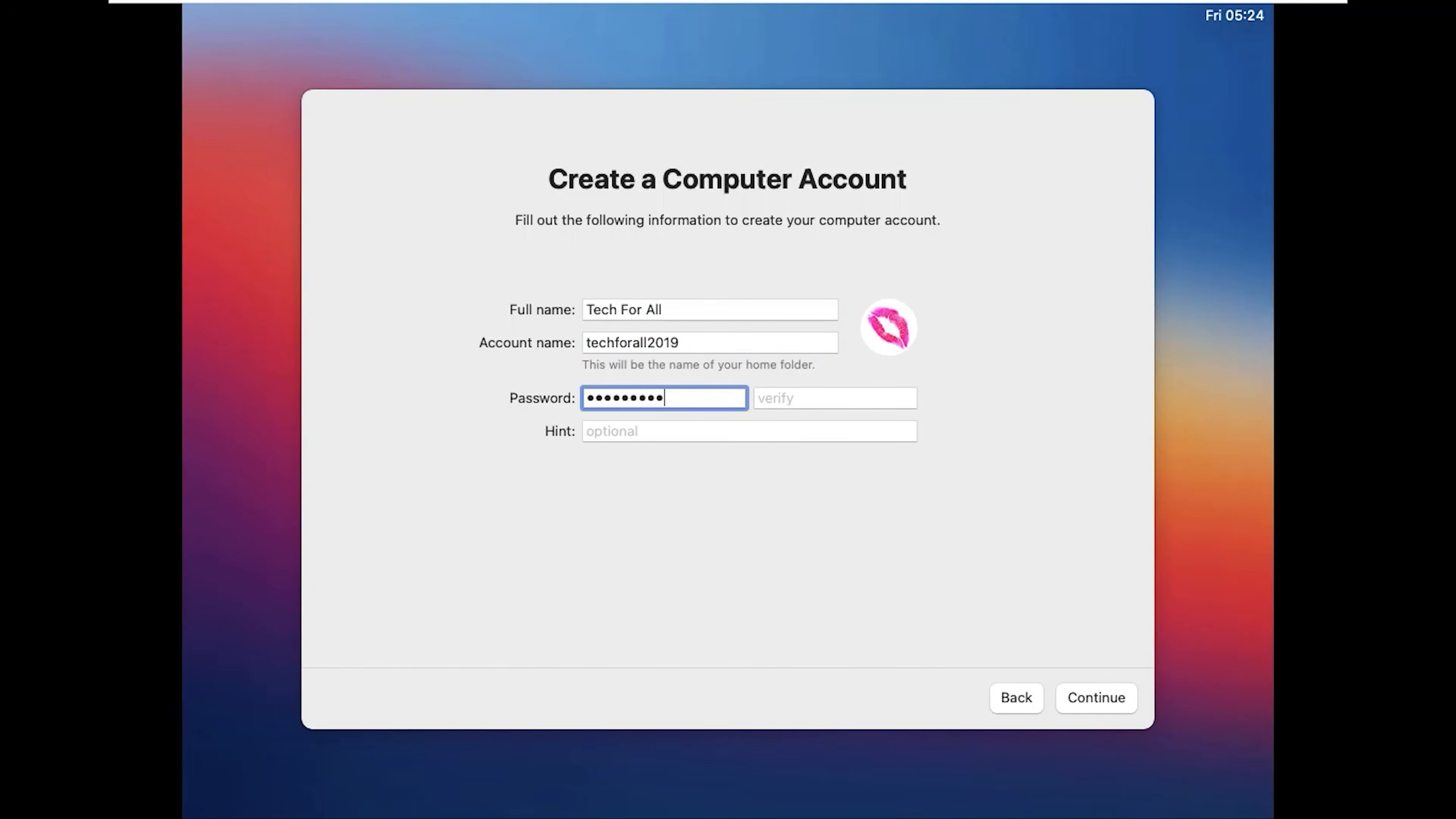
pyautogui.press('Tab')
pyautogui.write('••••••••••••')
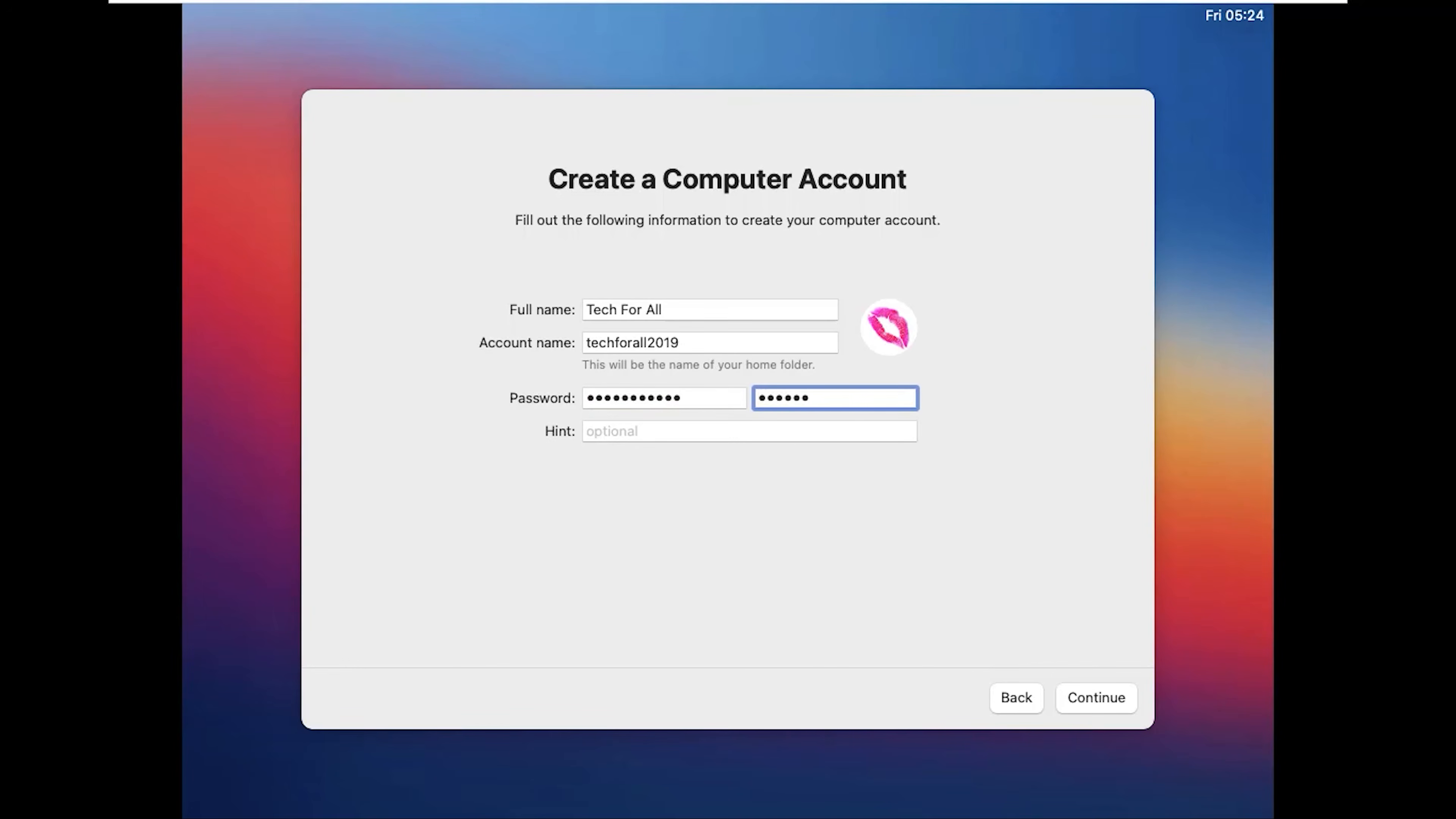
pyautogui.press('Tab')
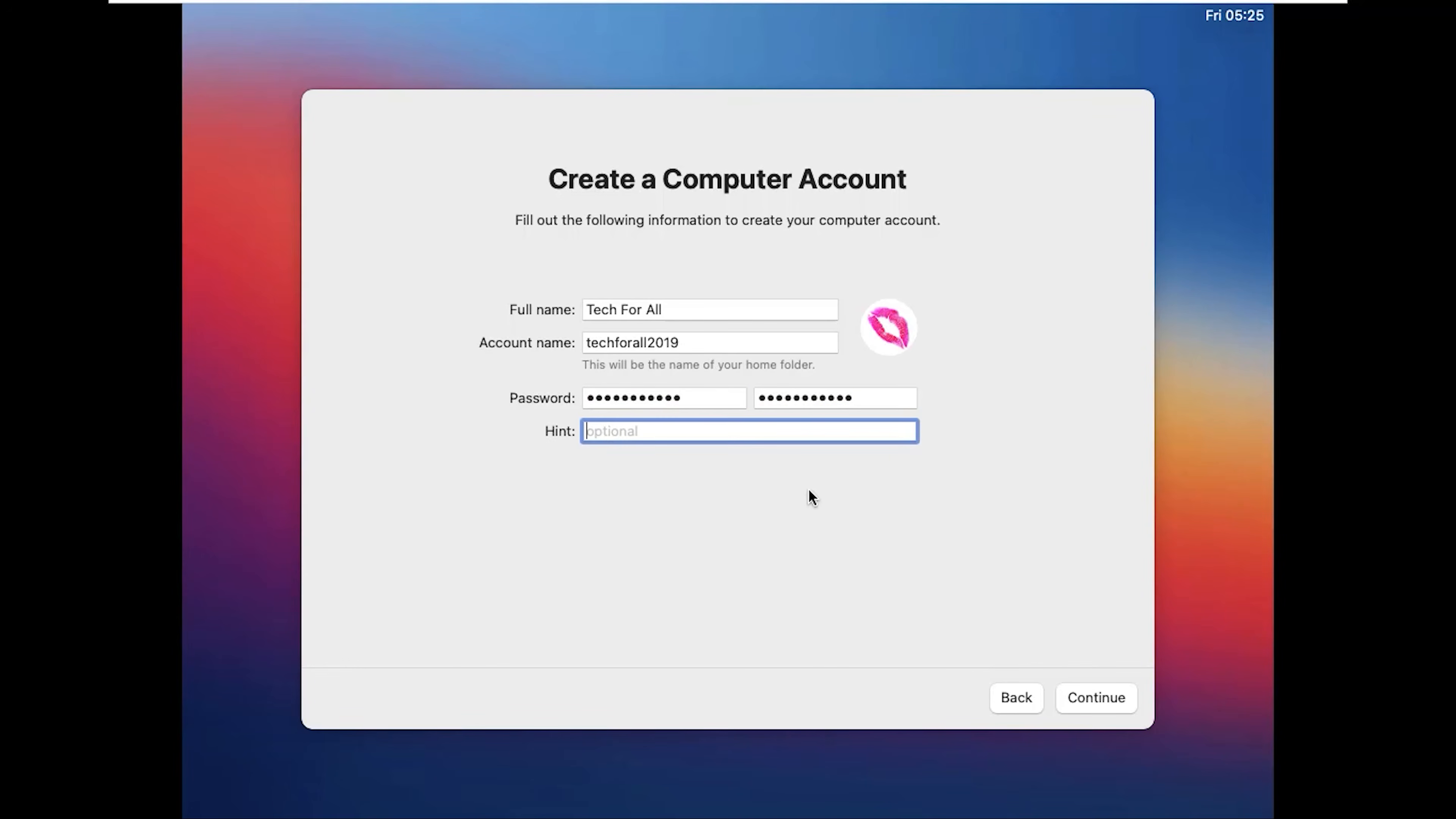
pyautogui.click(1091, 690)
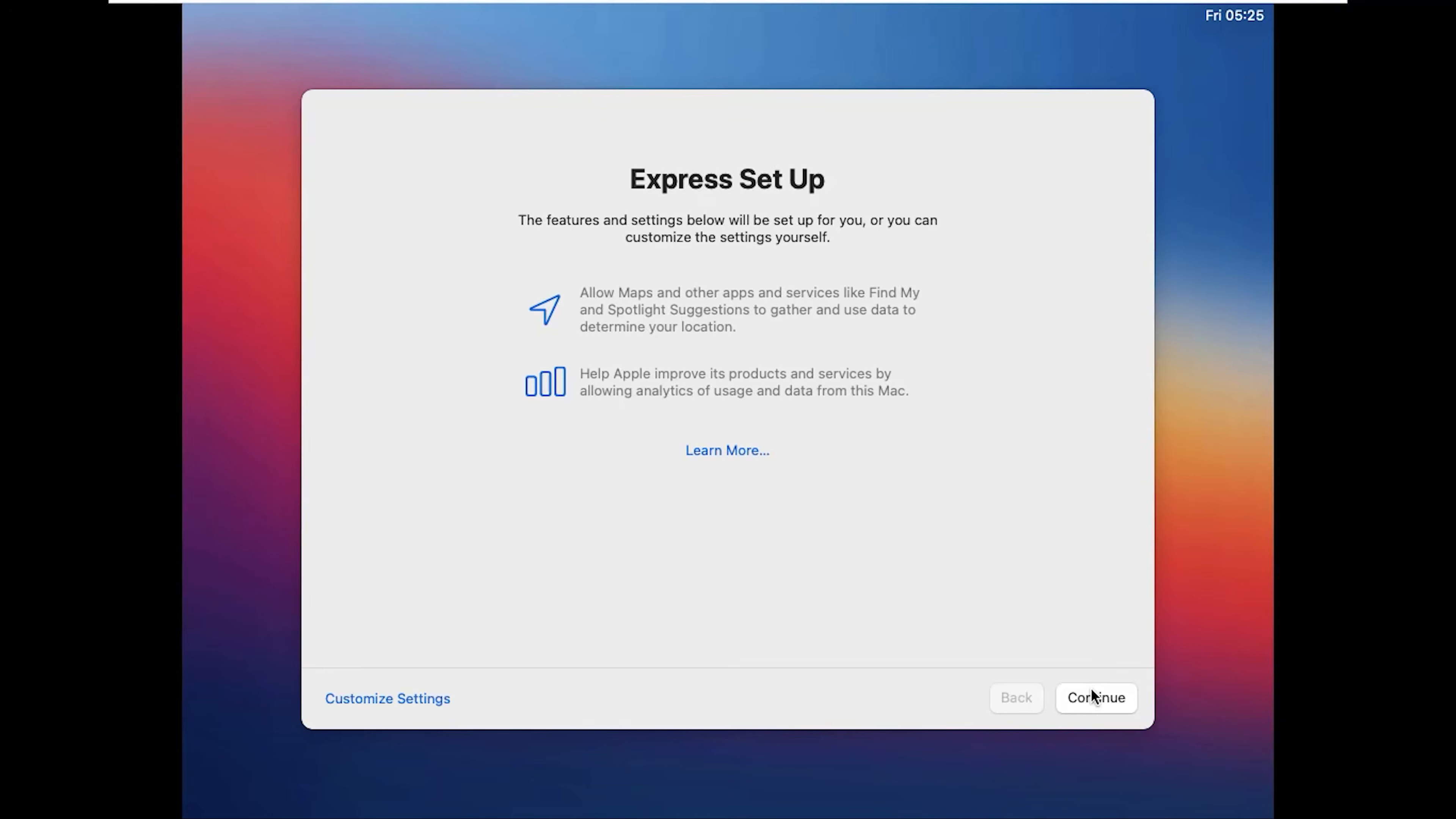
# Accept the Express Set Up settings without sharing crash and usage data with app developers, and skip Screen Time setup
pyautogui.click(1091, 689)
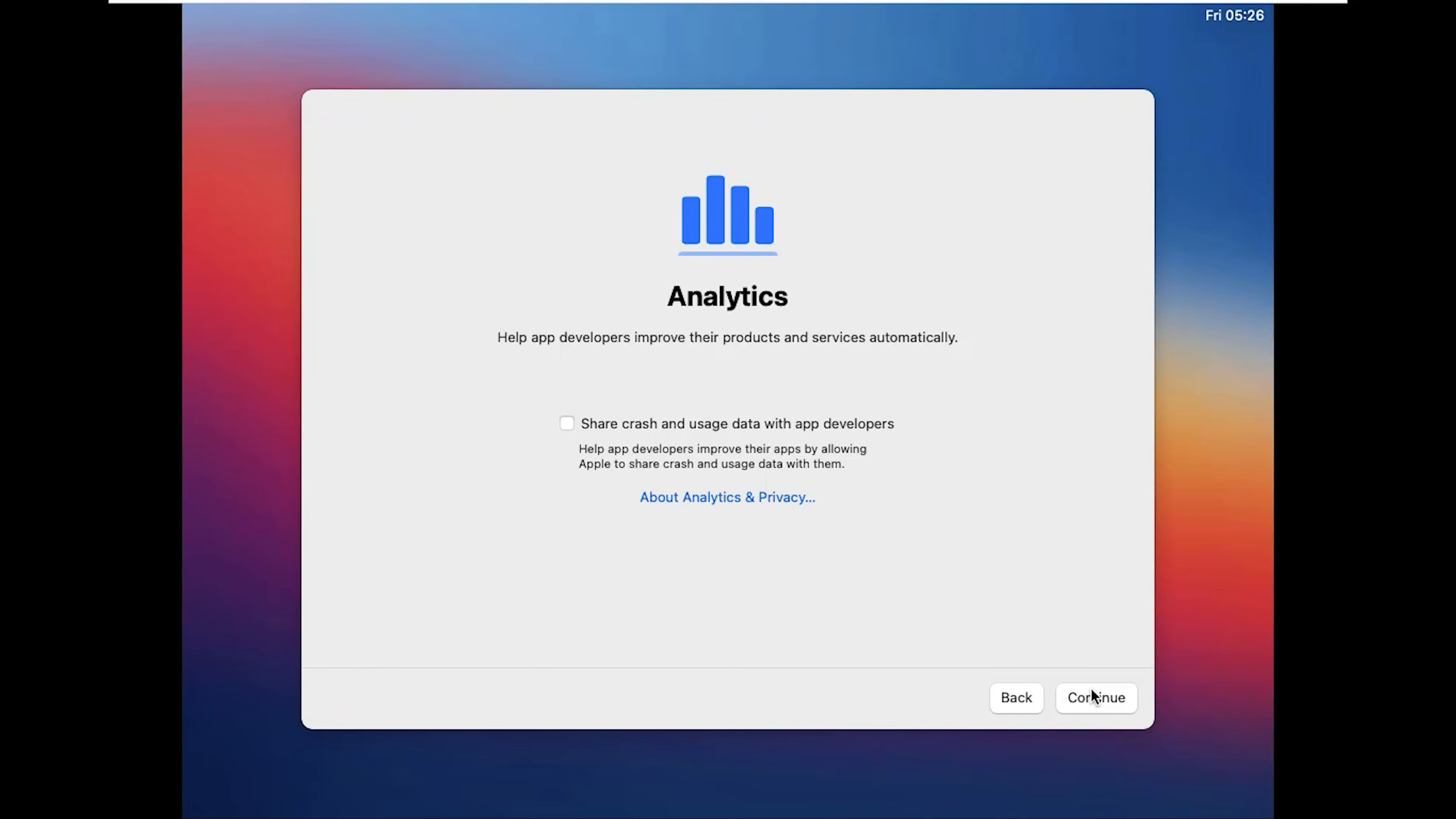
pyautogui.click(1091, 691)
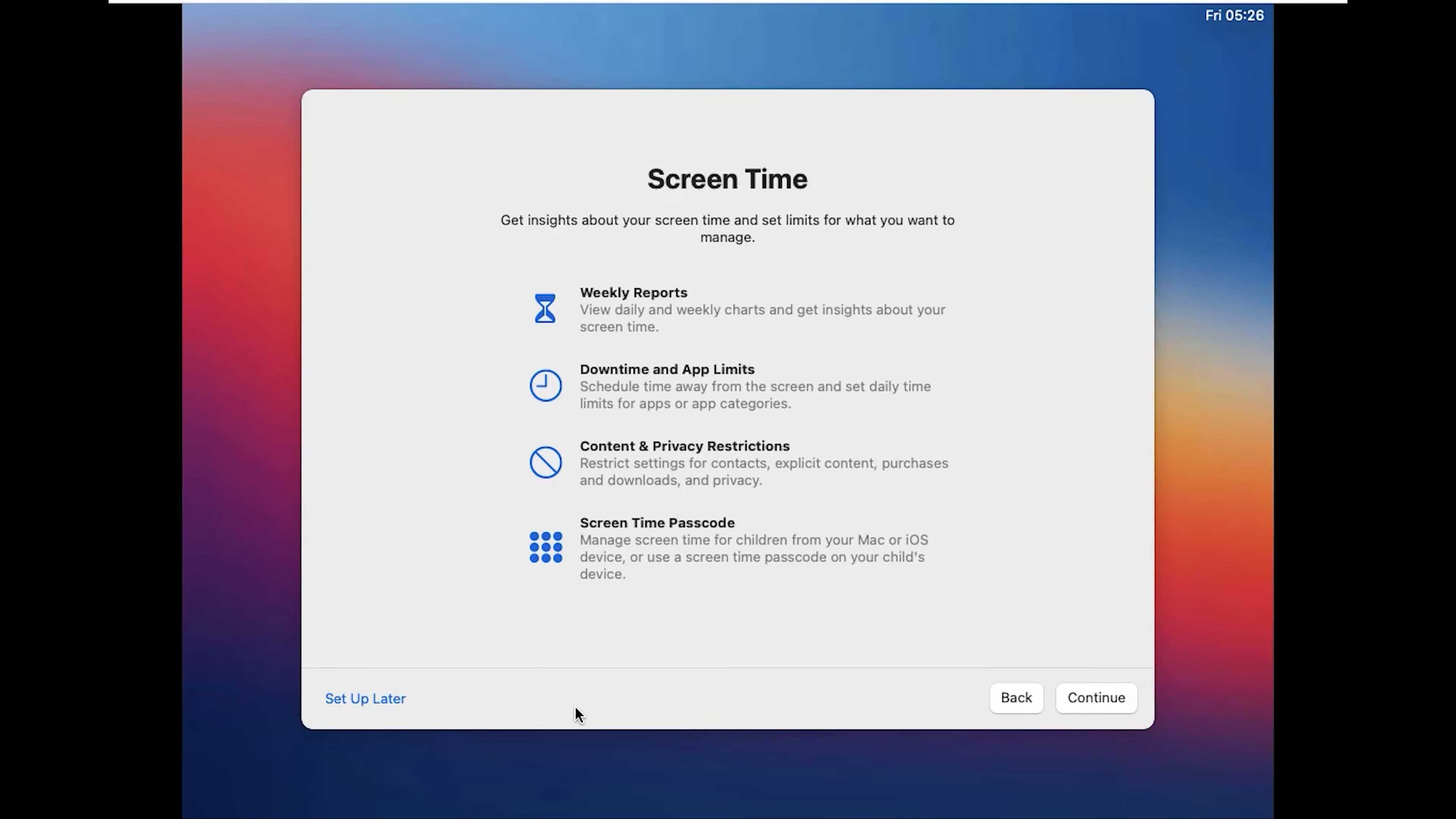
pyautogui.click(369, 705)
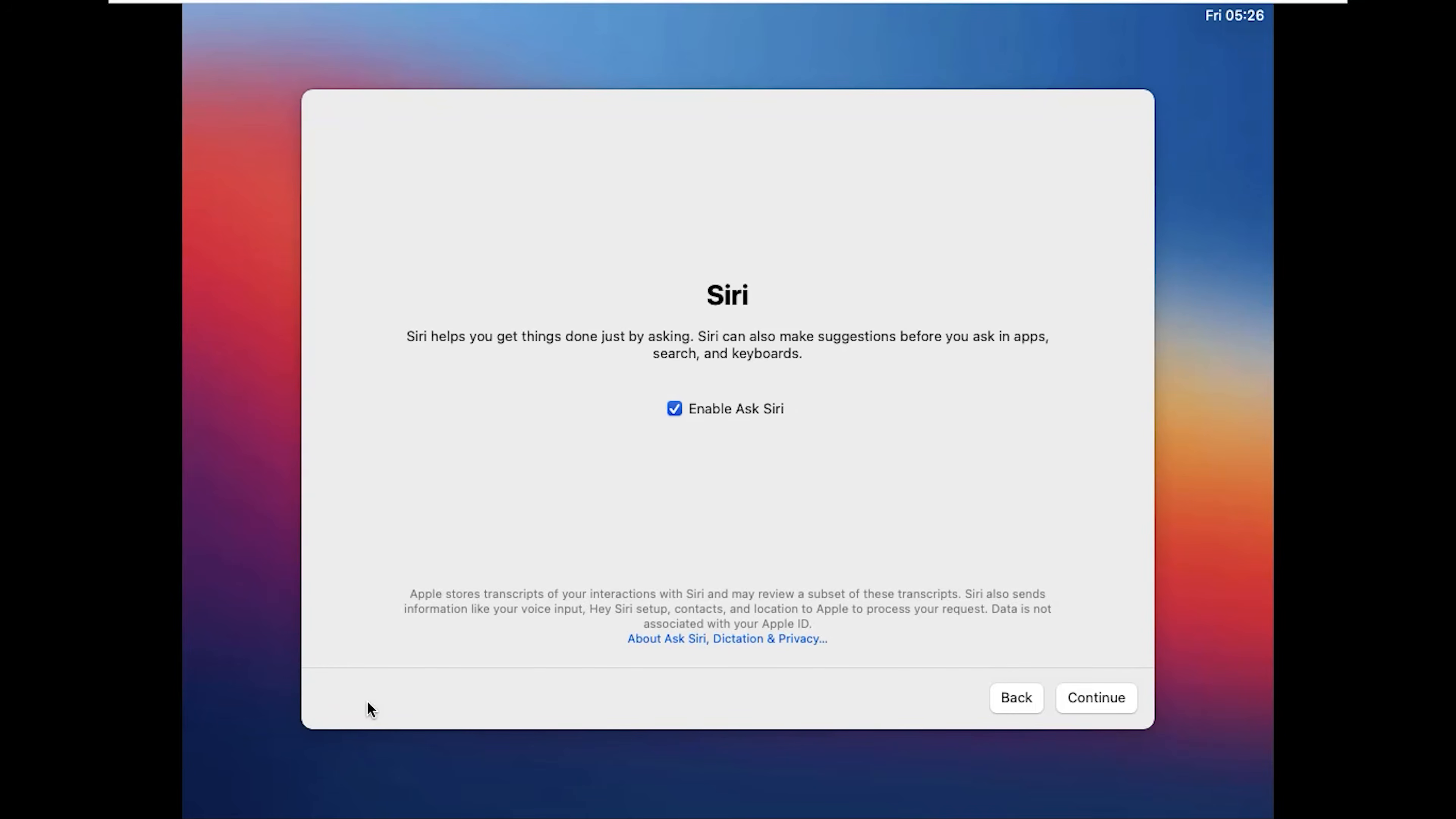
# Keep Ask Siri enabled and accept English (United States) as its language
pyautogui.click(1087, 706)
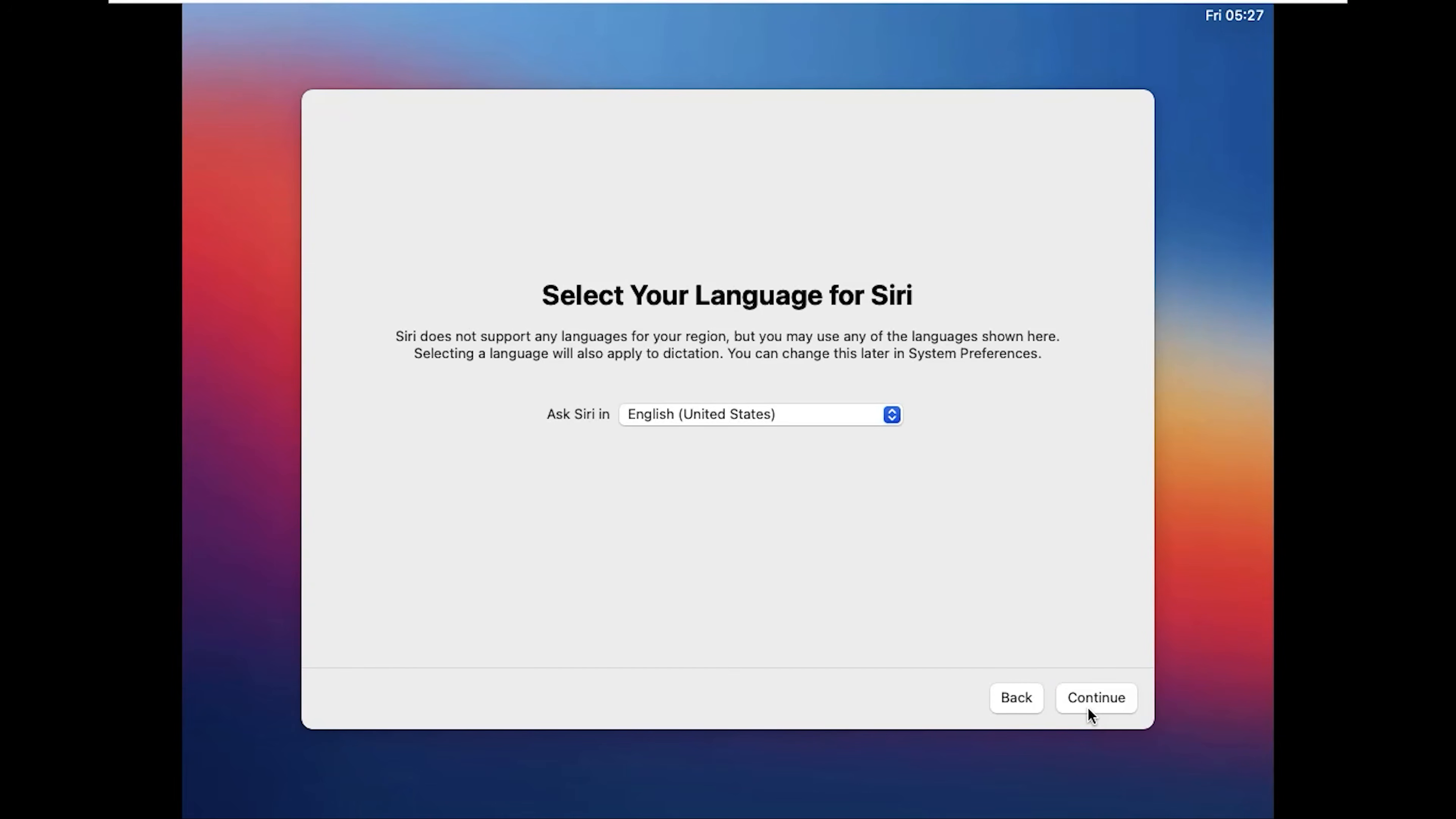
pyautogui.click(1088, 708)
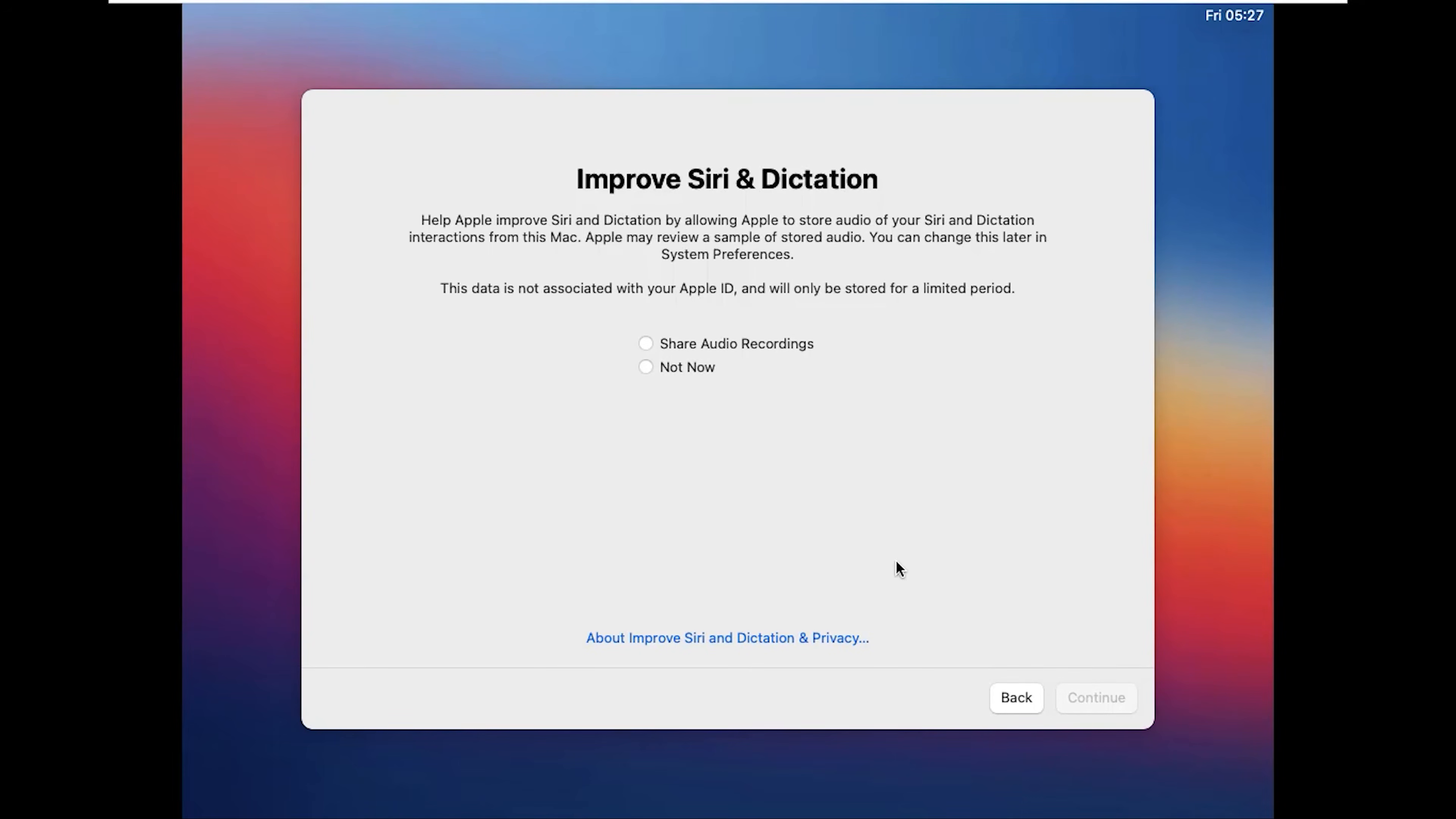
# Choose Not Now for sharing Siri and Dictation audio recordings and accept the Light appearance
pyautogui.click(647, 367)
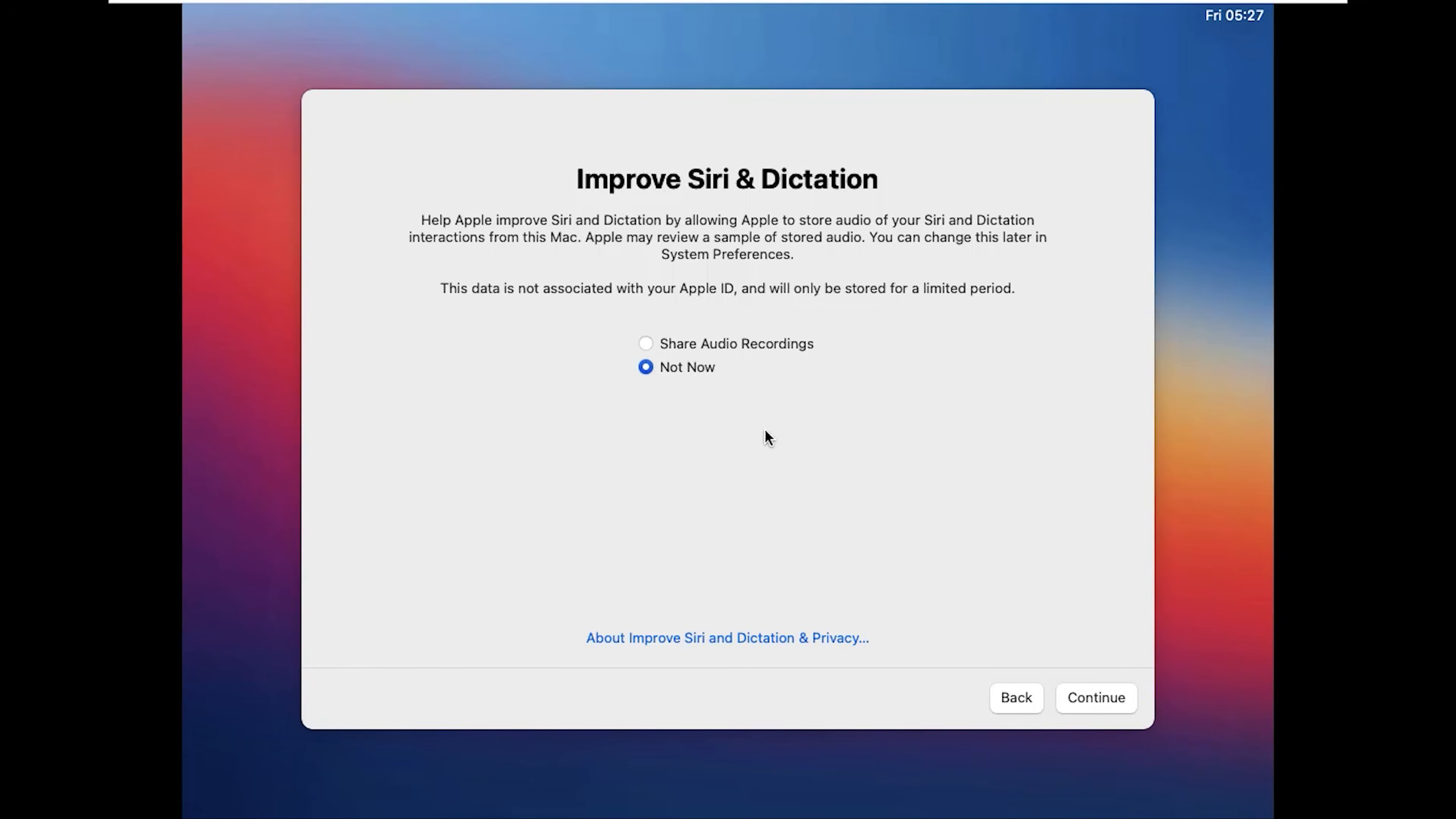
pyautogui.click(1095, 699)
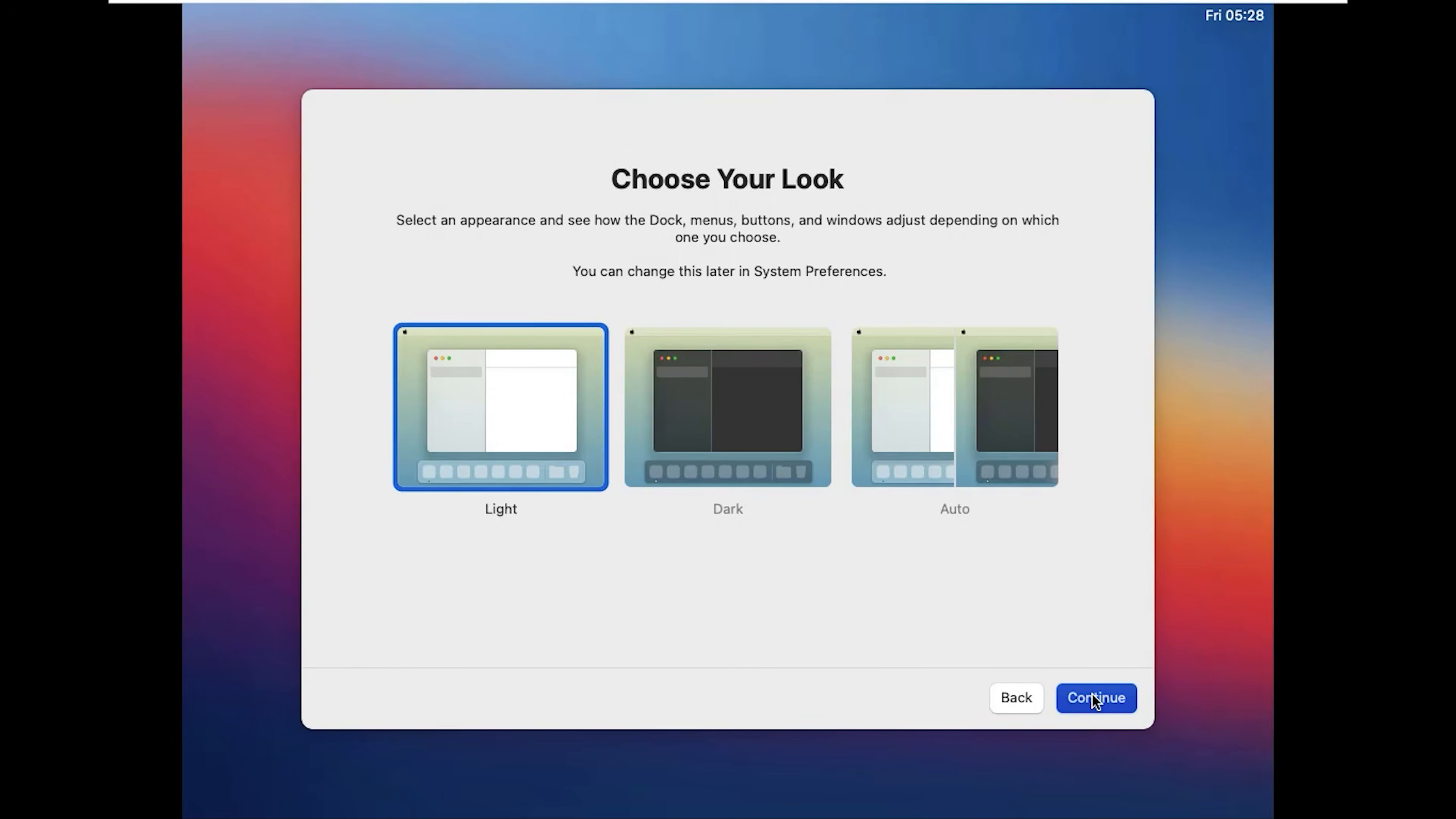
pyautogui.click(1095, 698)
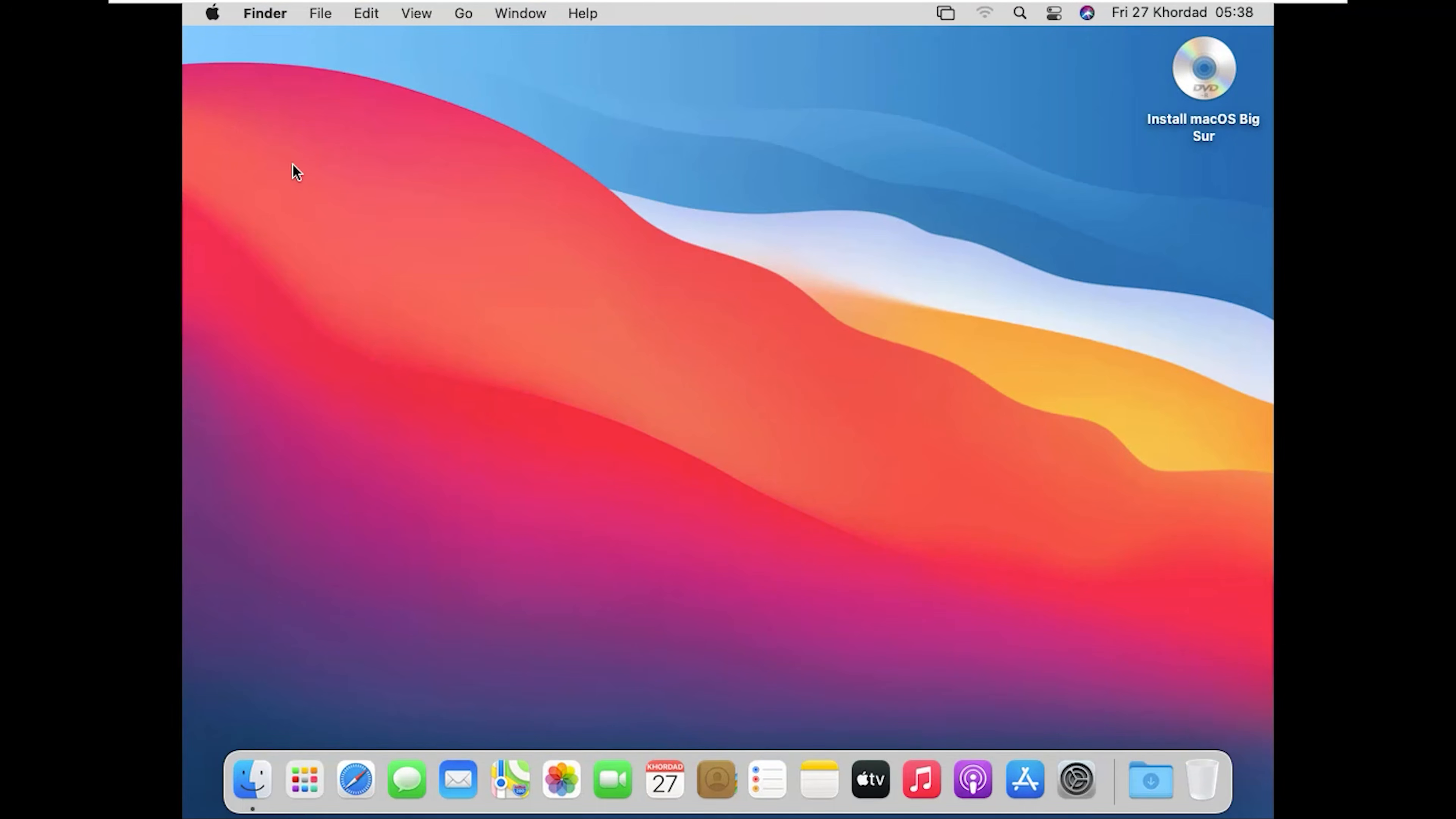
# Check the Mac's system overview and display information in About This Mac, and close it
pyautogui.click(212, 13)
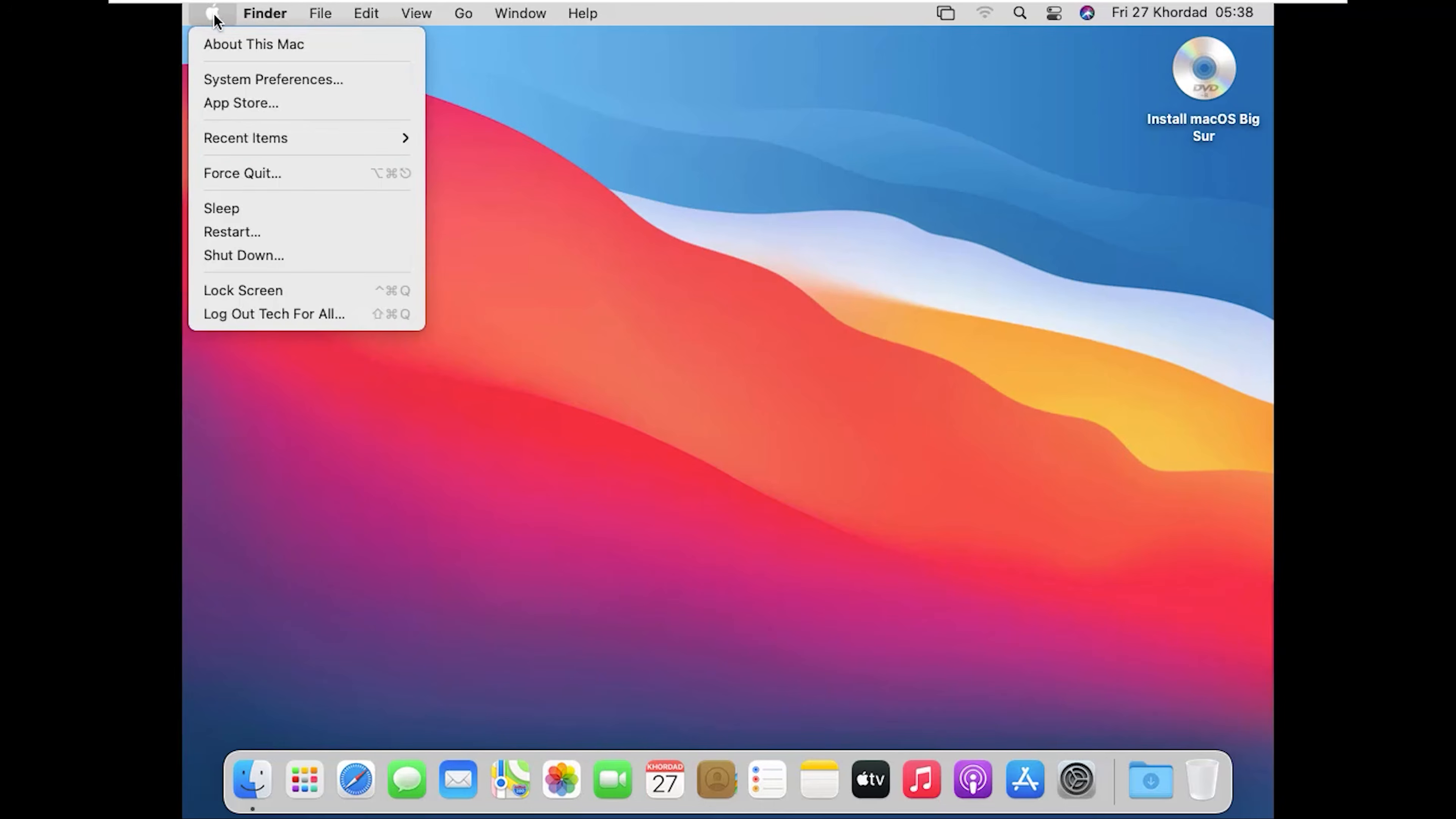
pyautogui.click(238, 46)
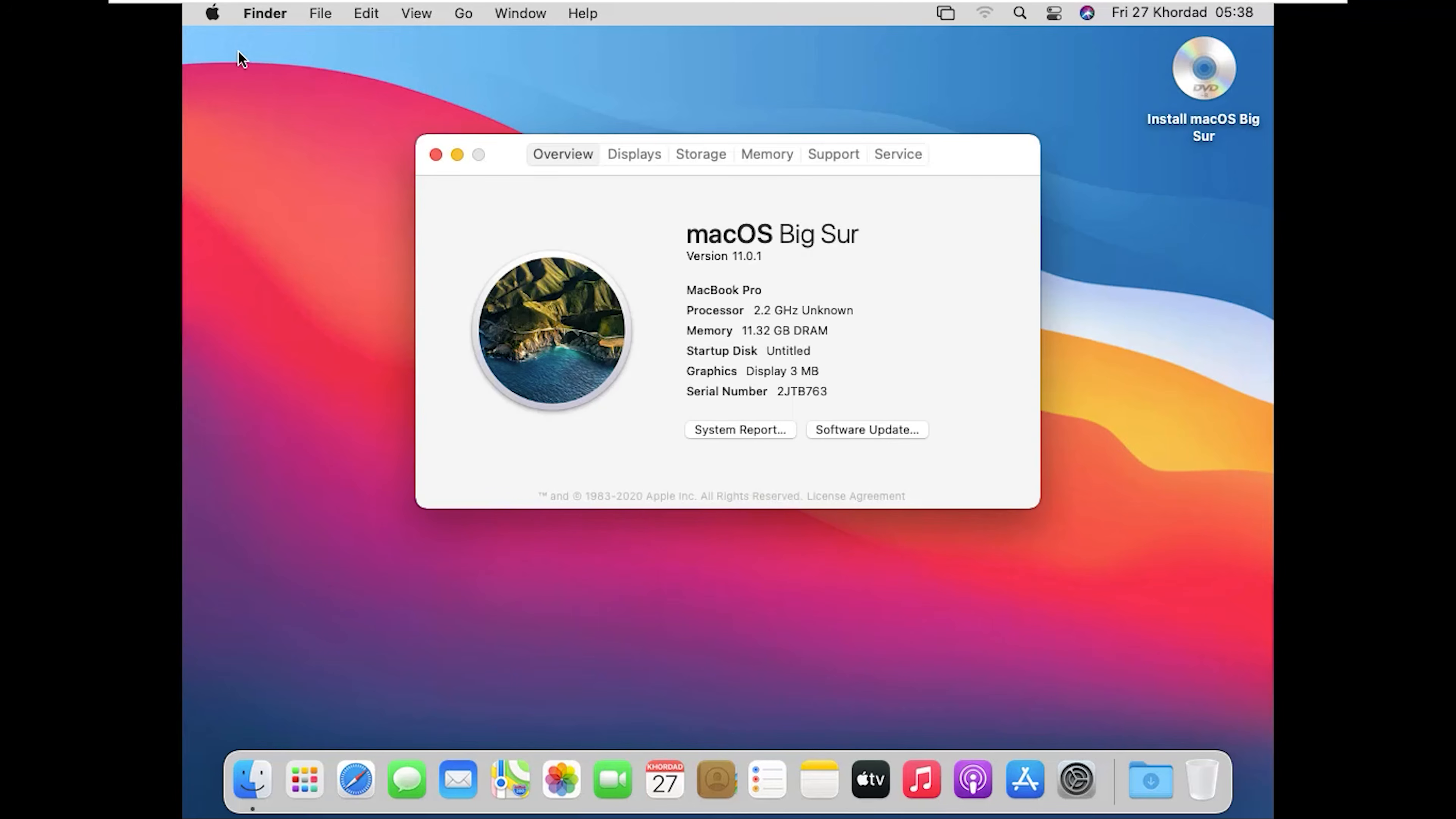
pyautogui.click(735, 260)
pyautogui.click(771, 331)
pyautogui.moveTo(798, 392); pyautogui.dragTo(819, 392)
pyautogui.click(648, 157)
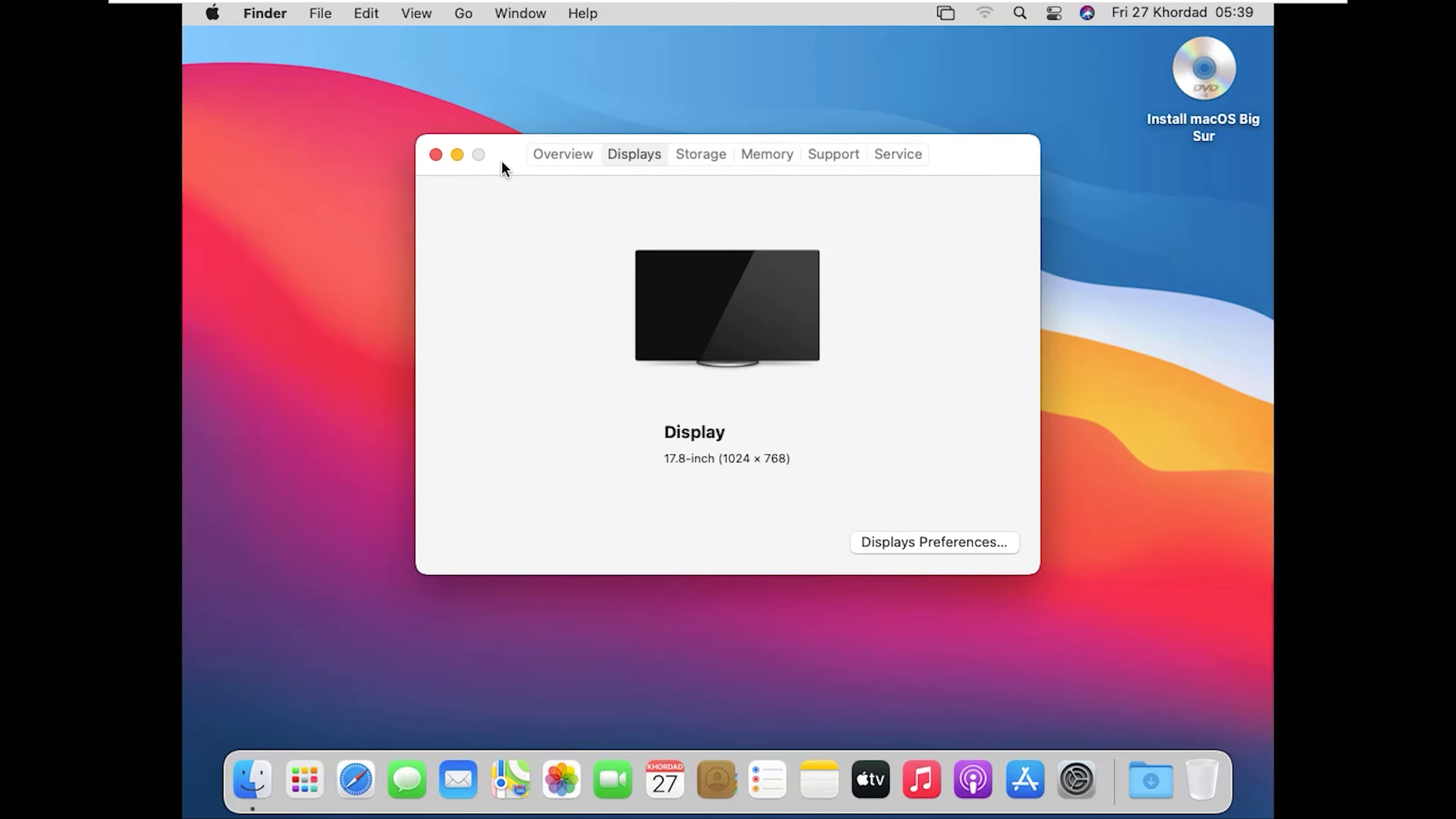
pyautogui.click(436, 154)
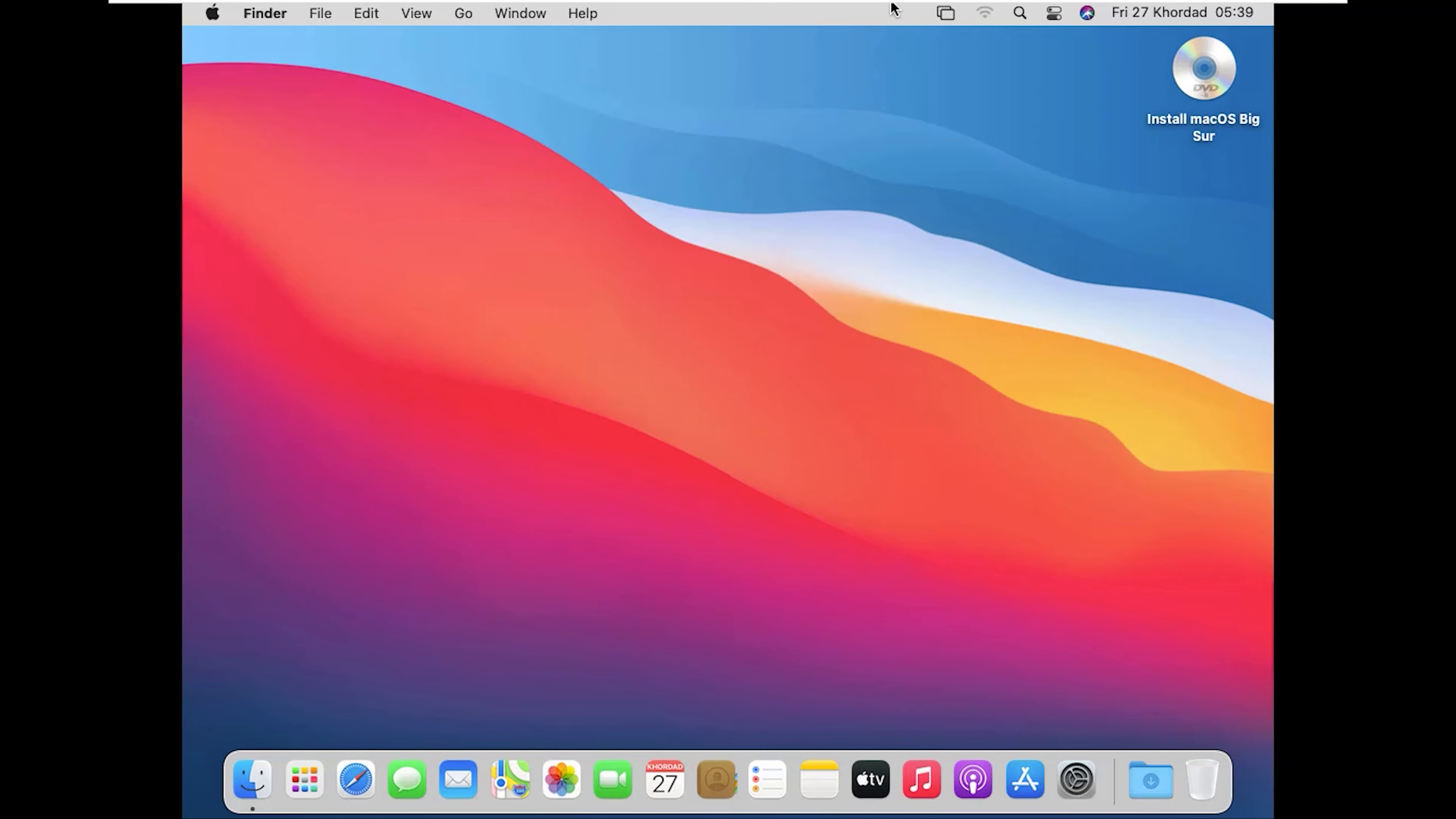
# Leave full-screen view and try to install VMware Tools on the macOS 11 BigSur virtual machine
pyautogui.moveTo(892, 5)
pyautogui.click(1297, 16)
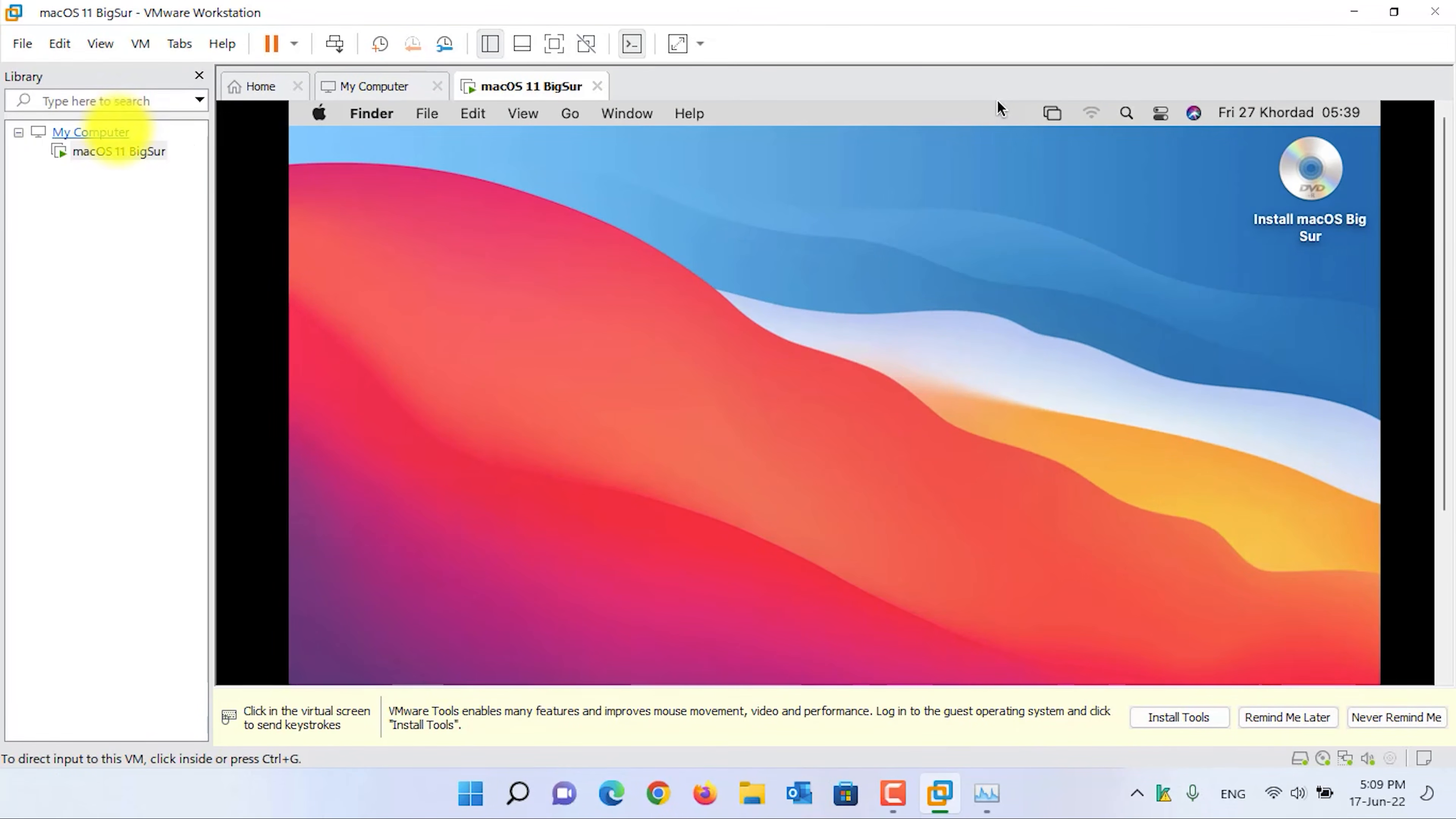
pyautogui.rightClick(116, 151)
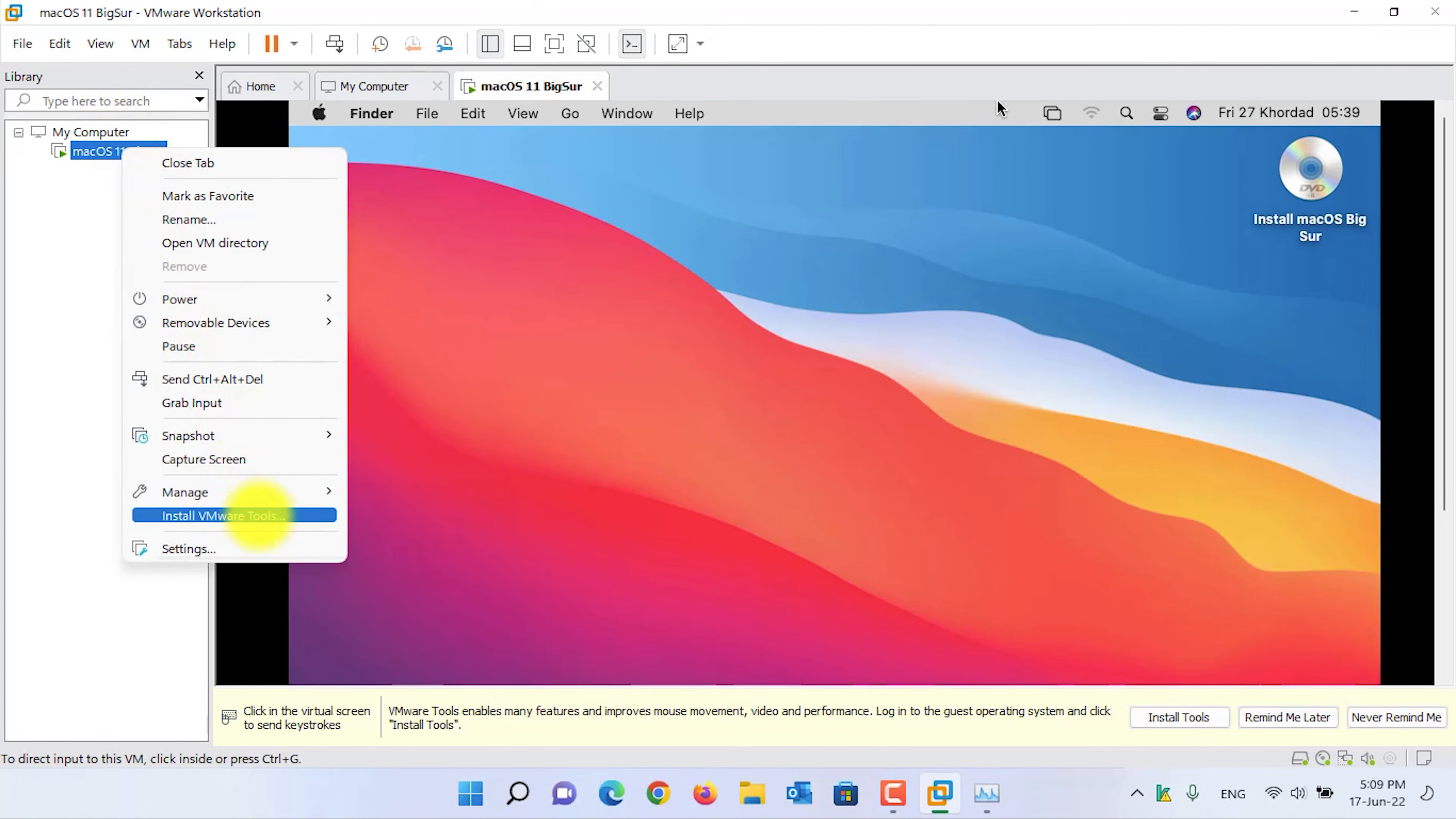
pyautogui.click(248, 515)
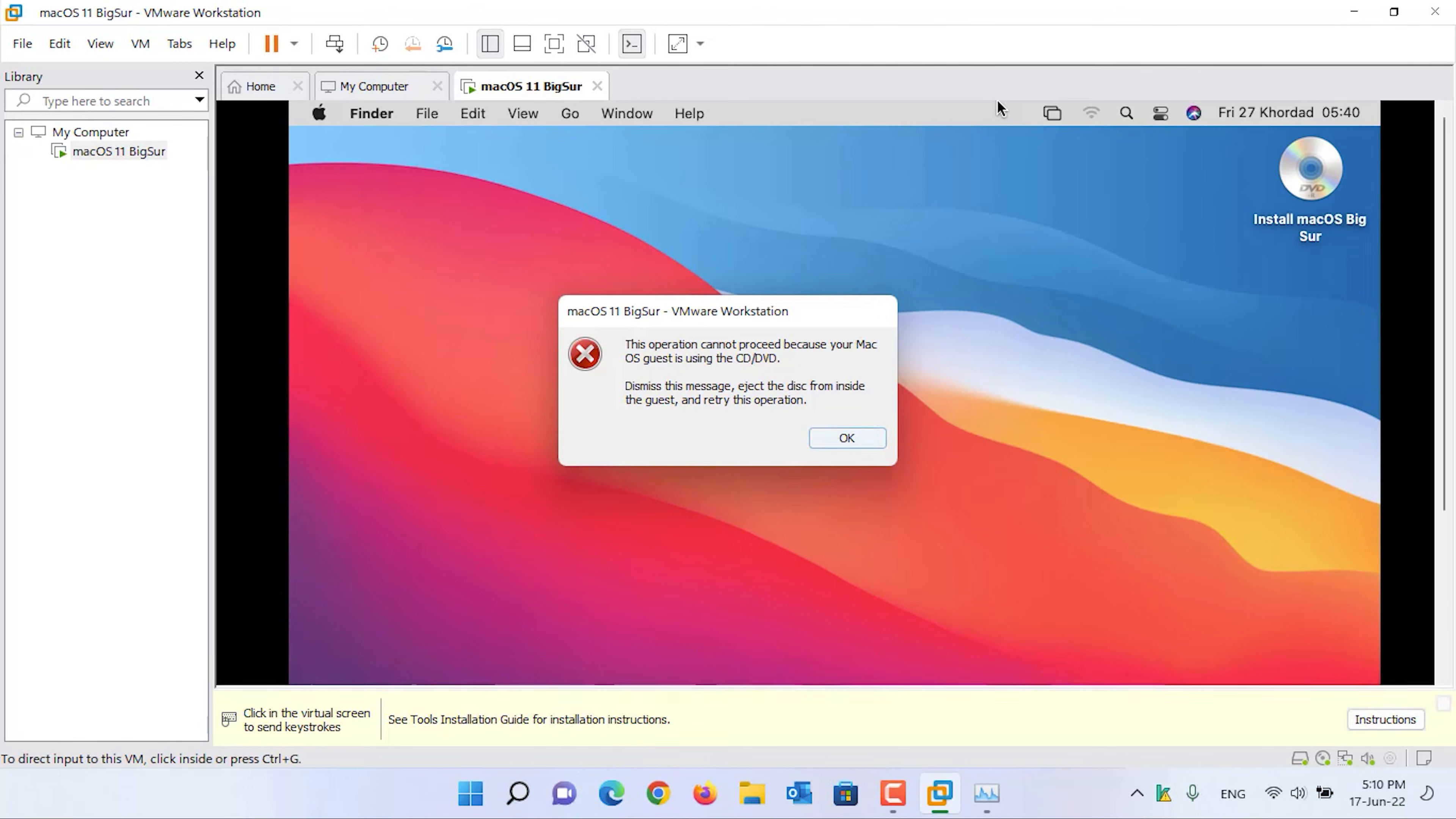
pyautogui.press('Return')
pyautogui.press('Return')
# Eject the Install macOS Big Sur disc from the guest desktop
pyautogui.click(1001, 108)
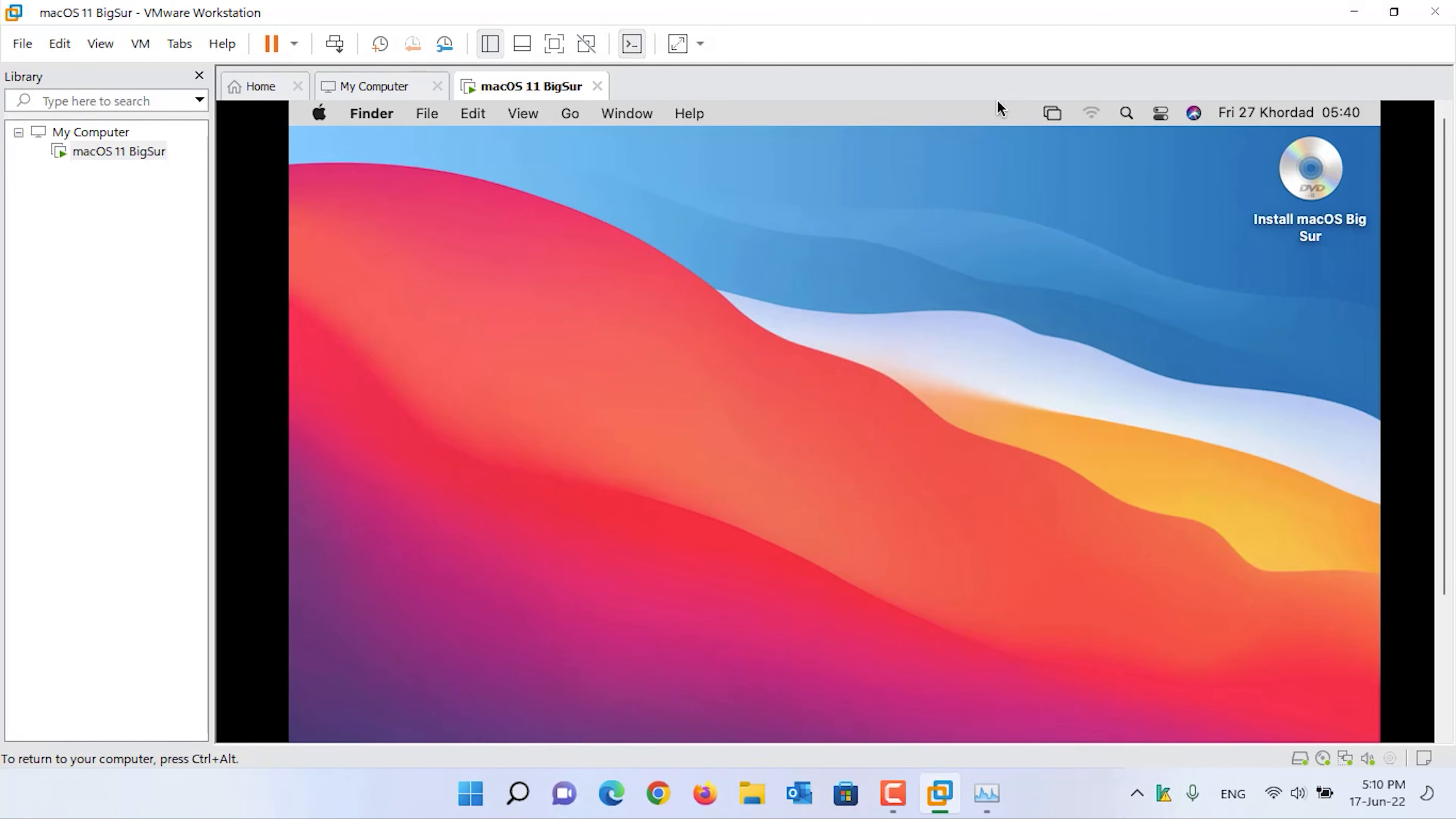
pyautogui.click(1313, 188)
pyautogui.rightClick(1312, 188)
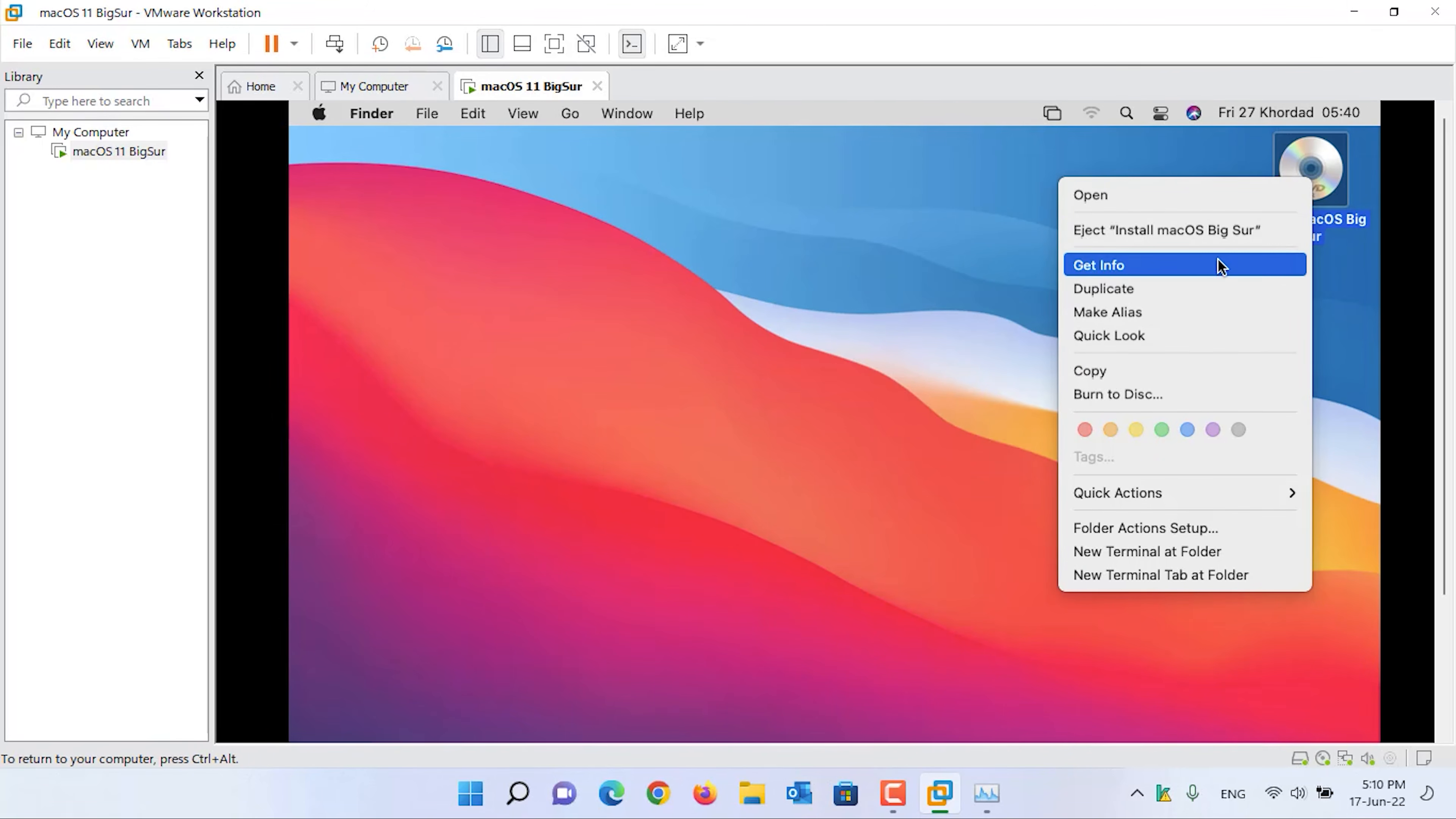
pyautogui.click(1138, 232)
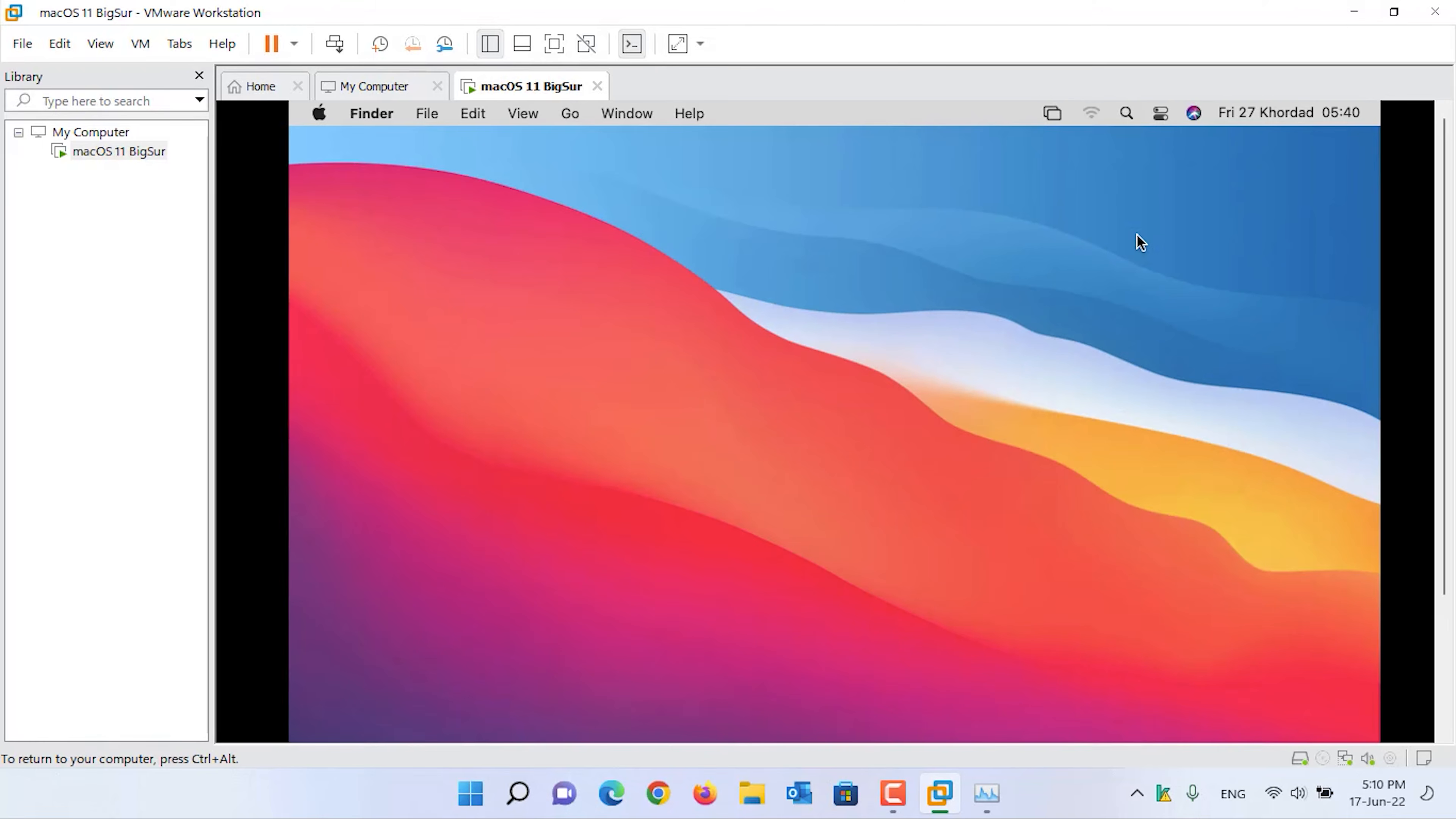
# Start the VMware Tools installation for the macOS 11 BigSur virtual machine and return it to full-screen view
pyautogui.rightClick(114, 151)
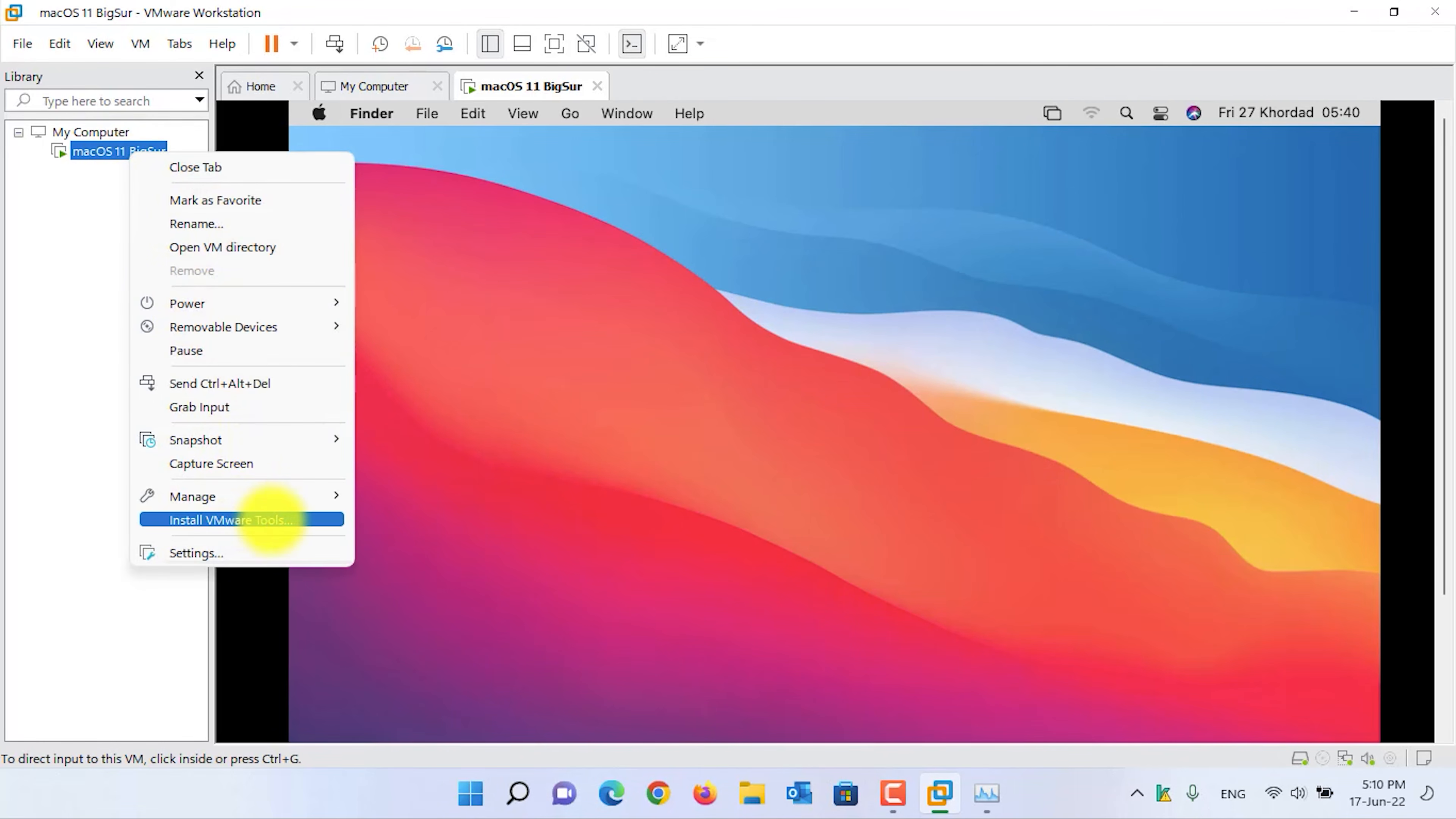
pyautogui.click(270, 519)
pyautogui.click(314, 509)
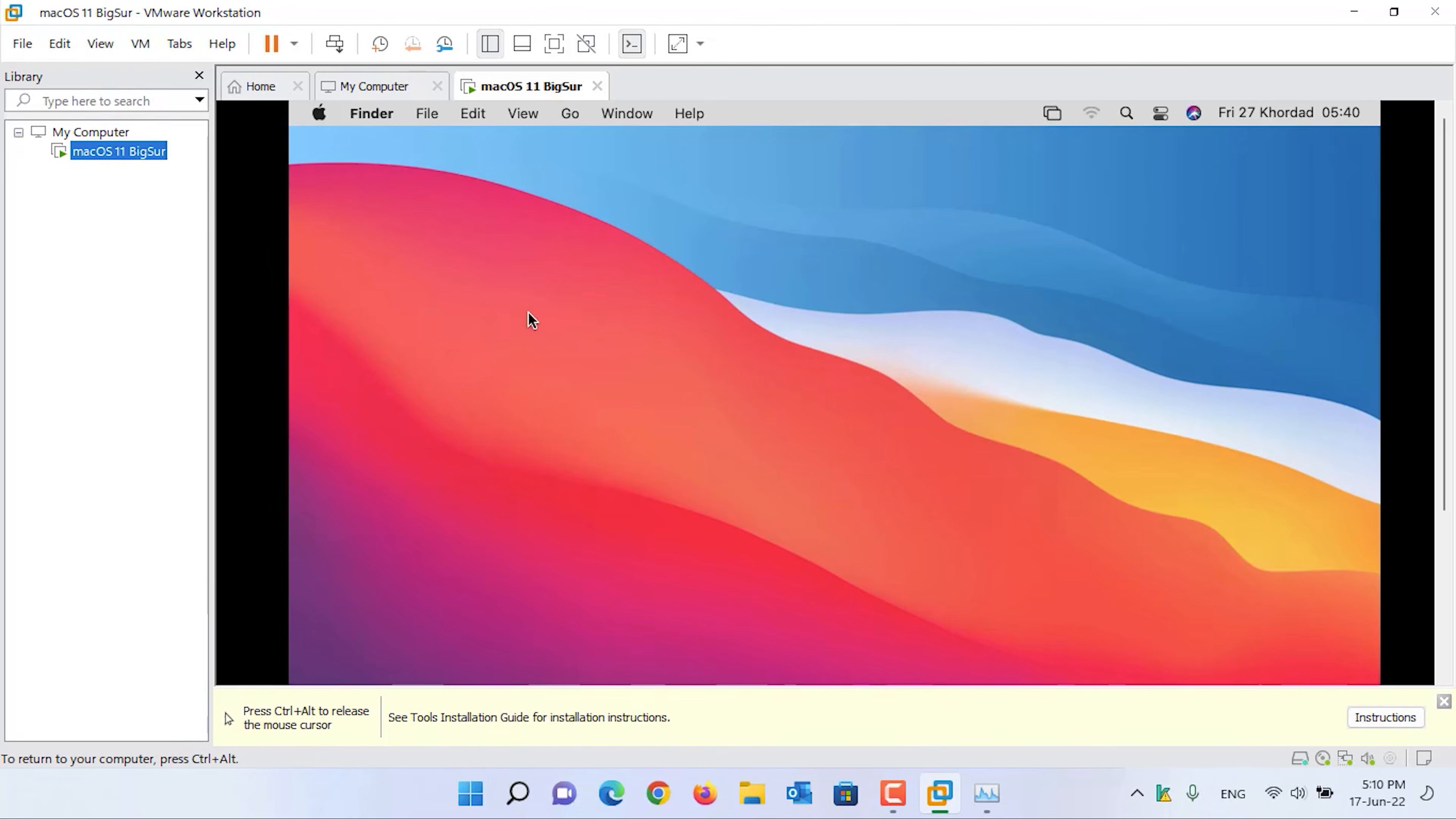
pyautogui.hotkey('ctrl', 'alt')
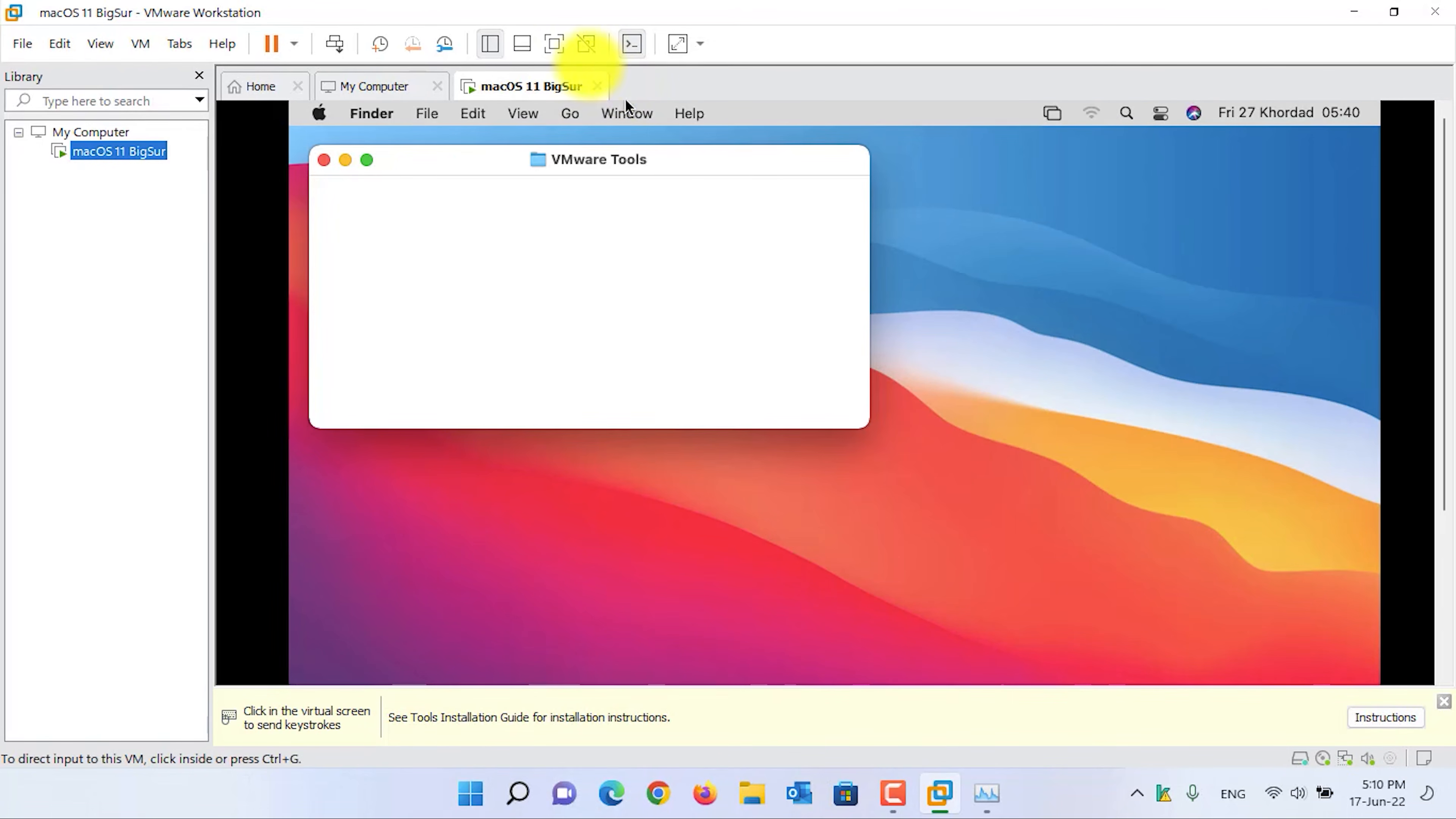
pyautogui.click(553, 43)
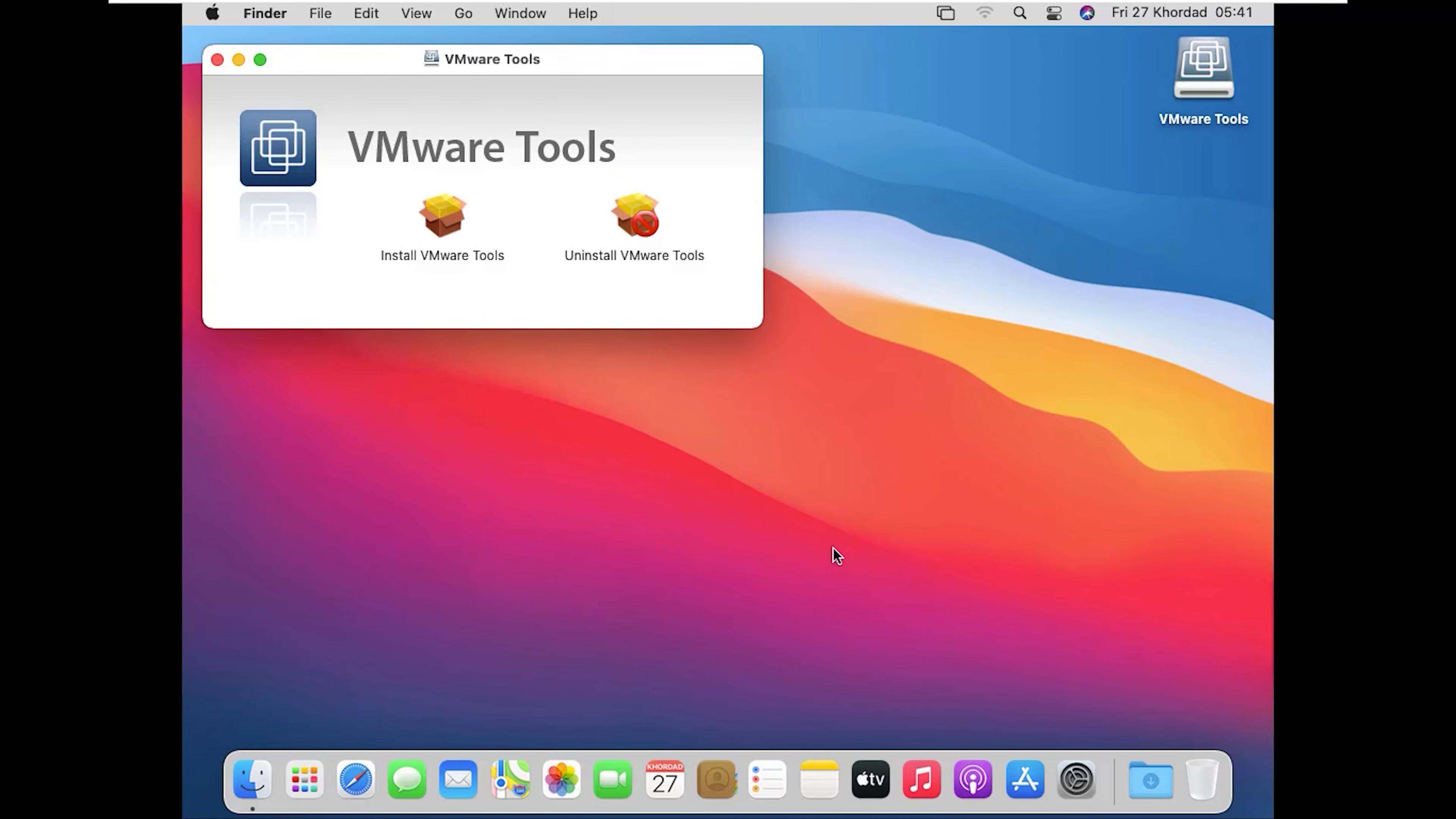
# Run the standard VMware Tools installation on the Untitled disk, authorize it with the account password, and dismiss the security alerts
pyautogui.click(464, 251)
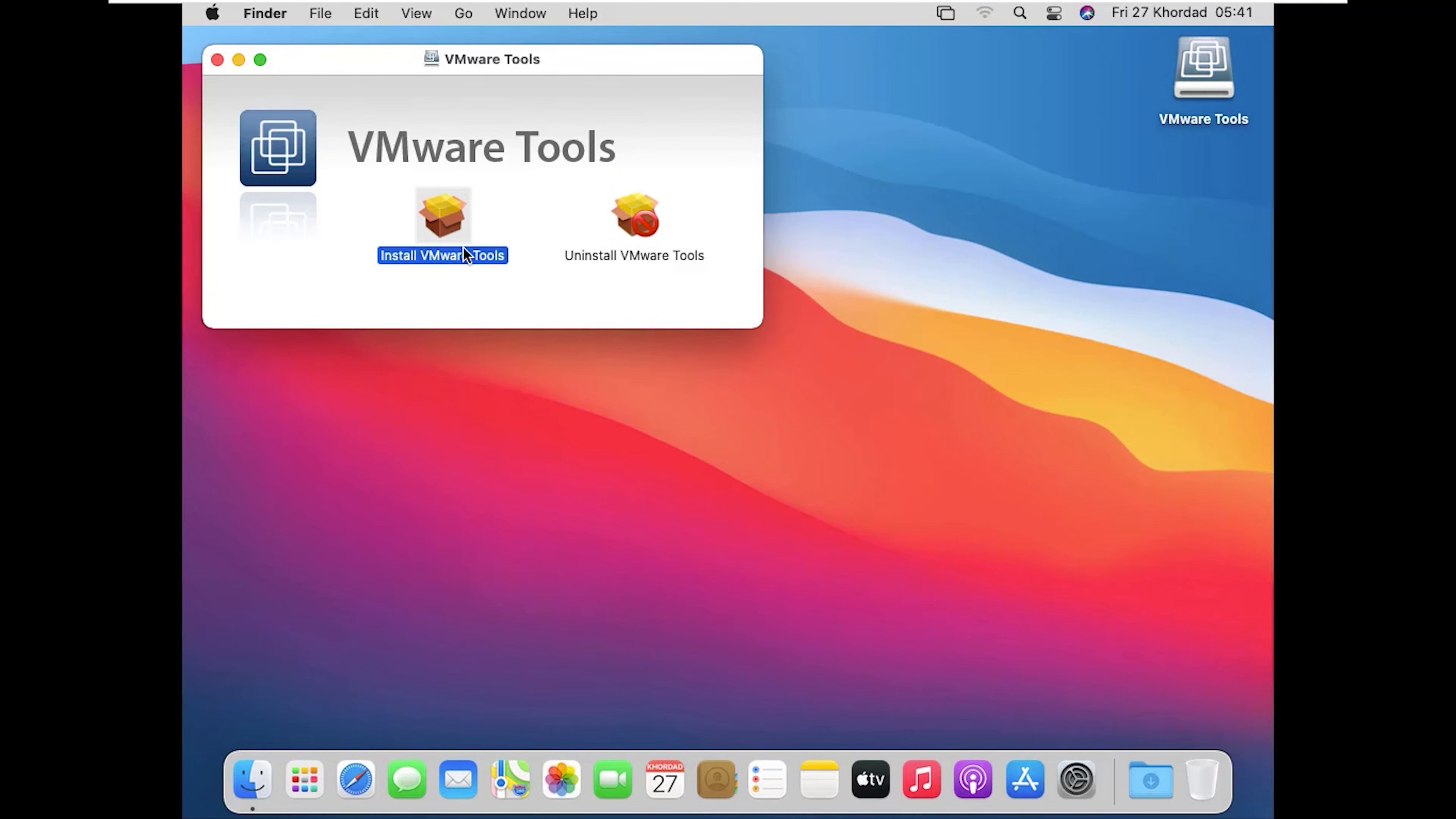
pyautogui.doubleClick(454, 237)
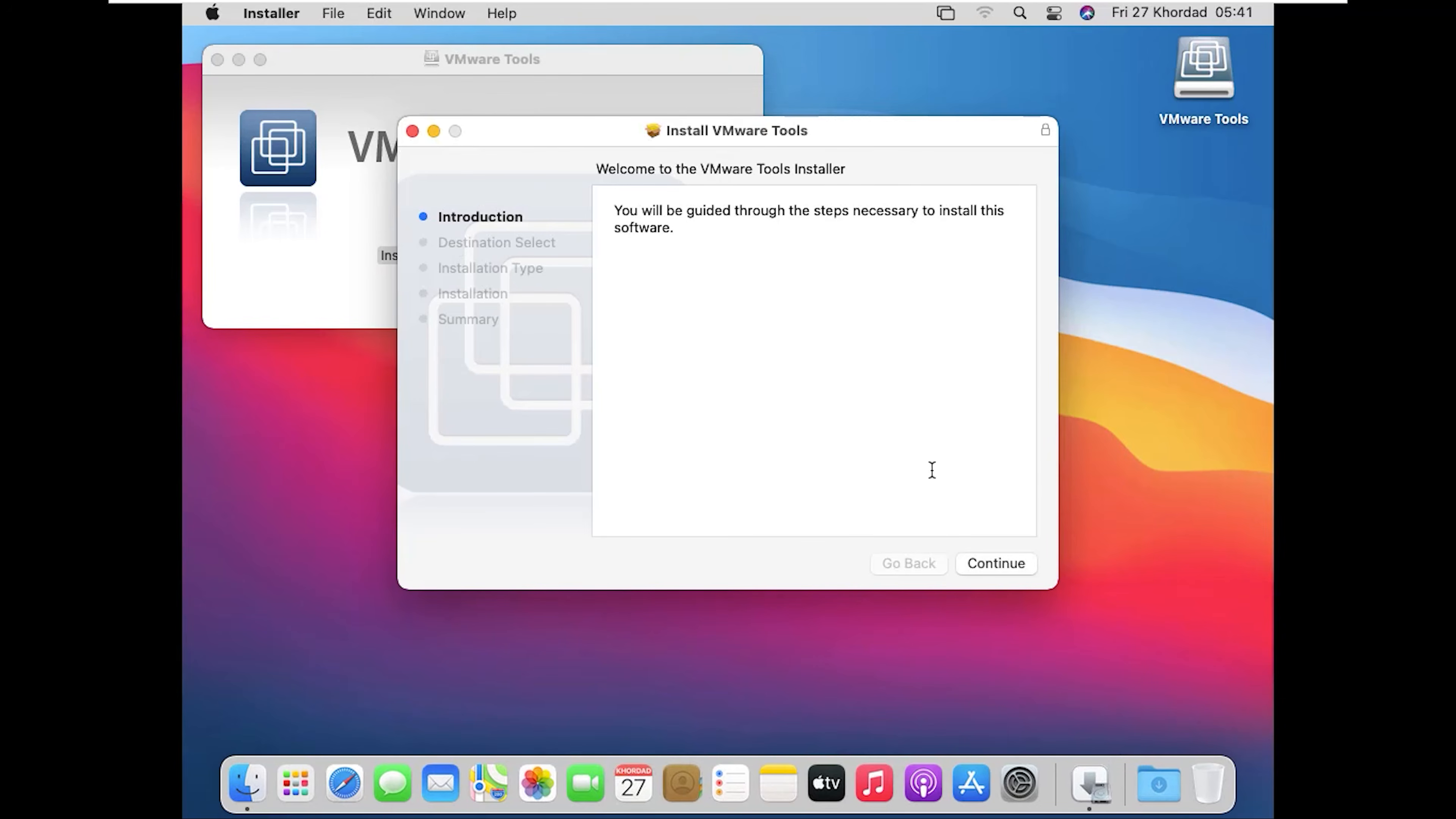
pyautogui.click(1018, 564)
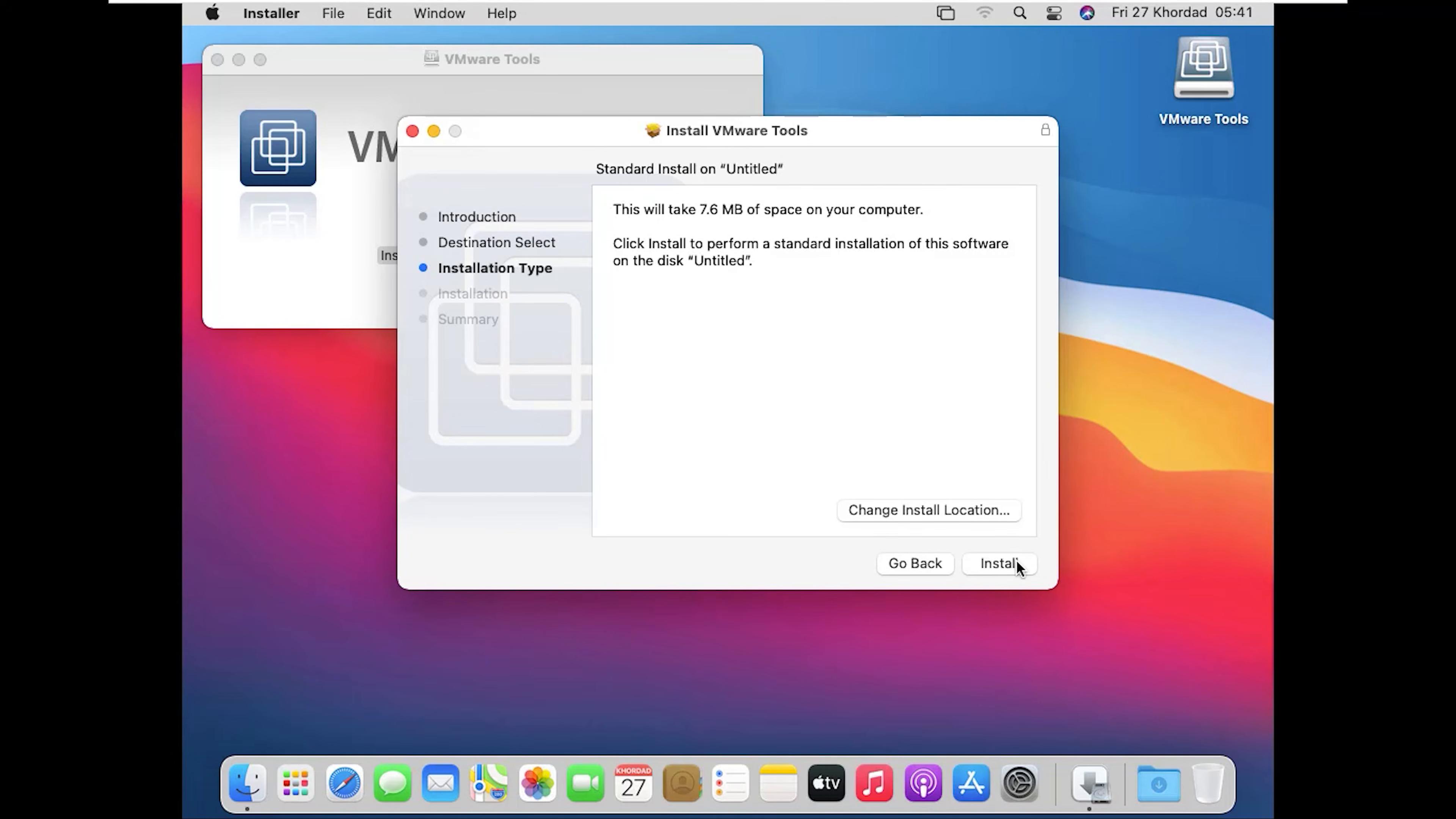
pyautogui.click(1015, 559)
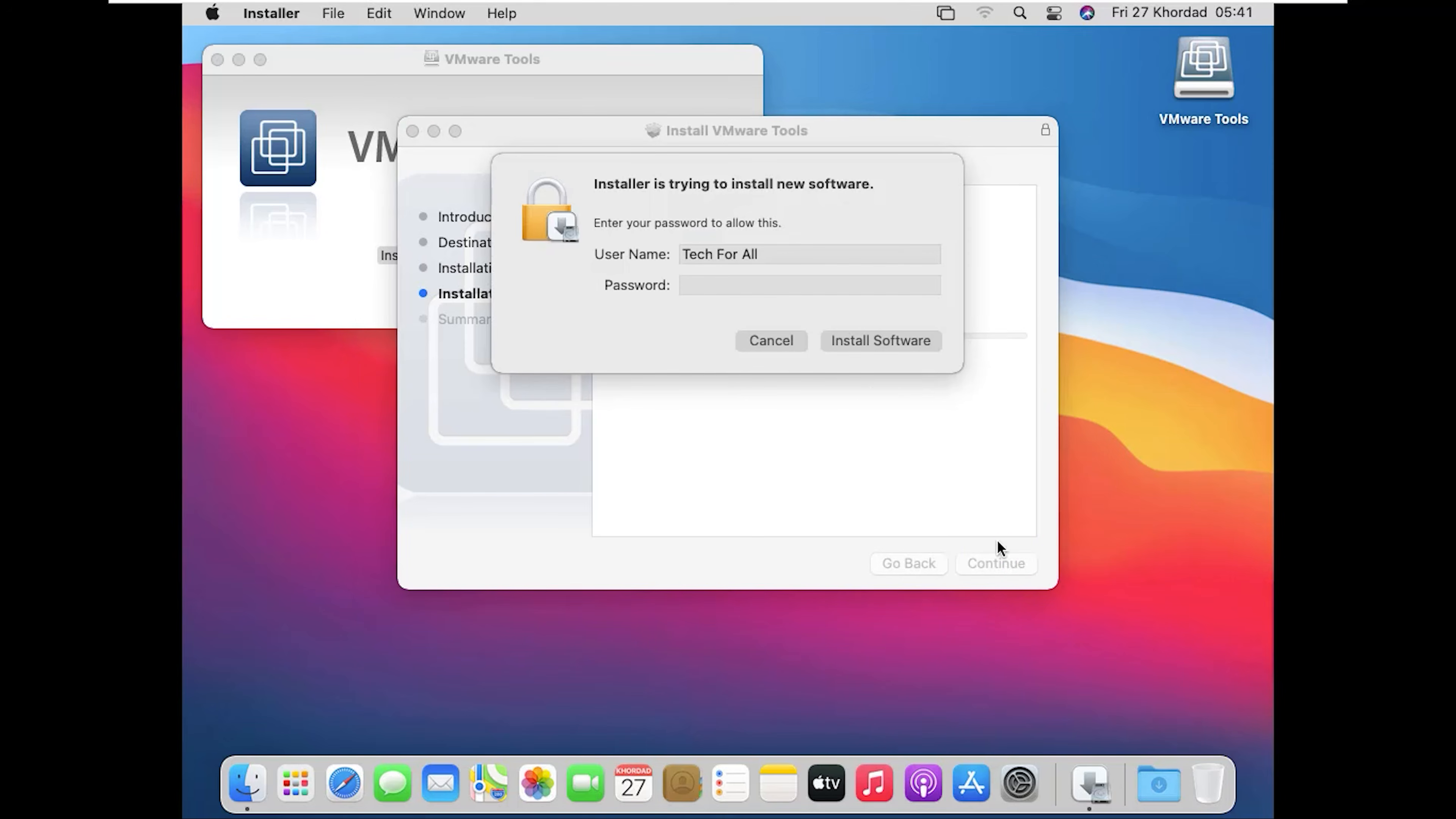
pyautogui.write('••••••••••')
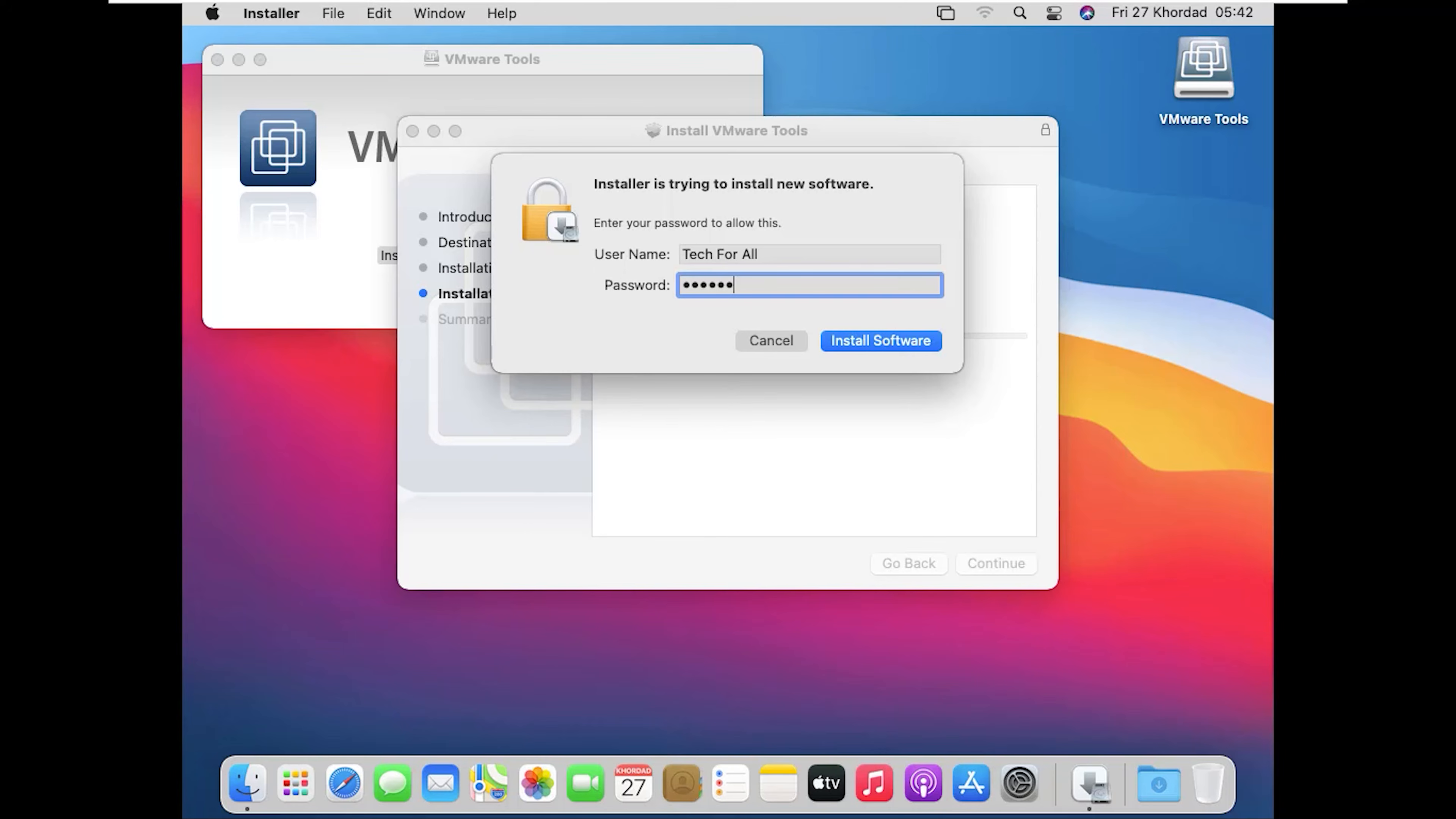
pyautogui.write('•')
pyautogui.click(855, 346)
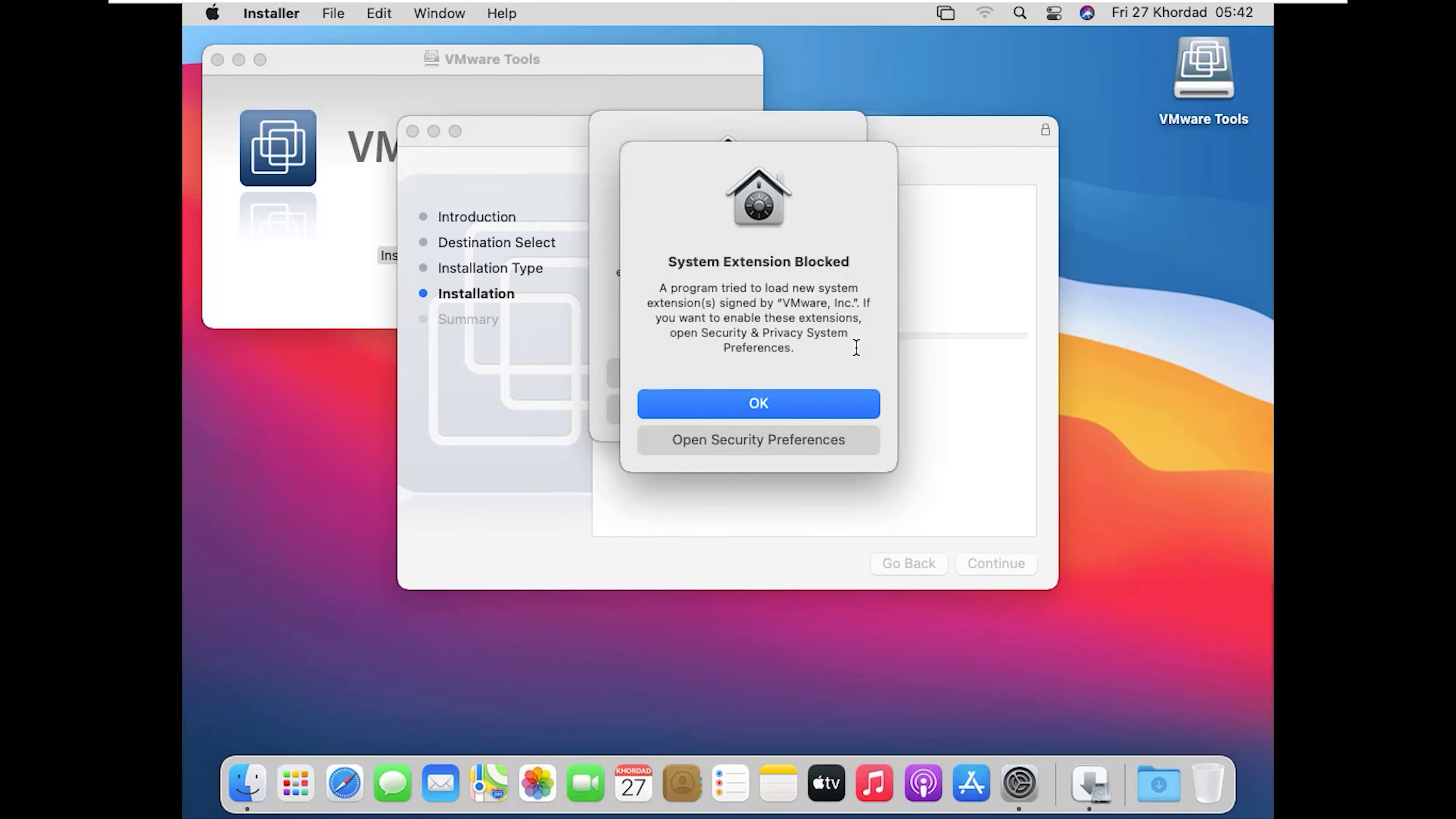
pyautogui.click(777, 411)
pyautogui.click(745, 384)
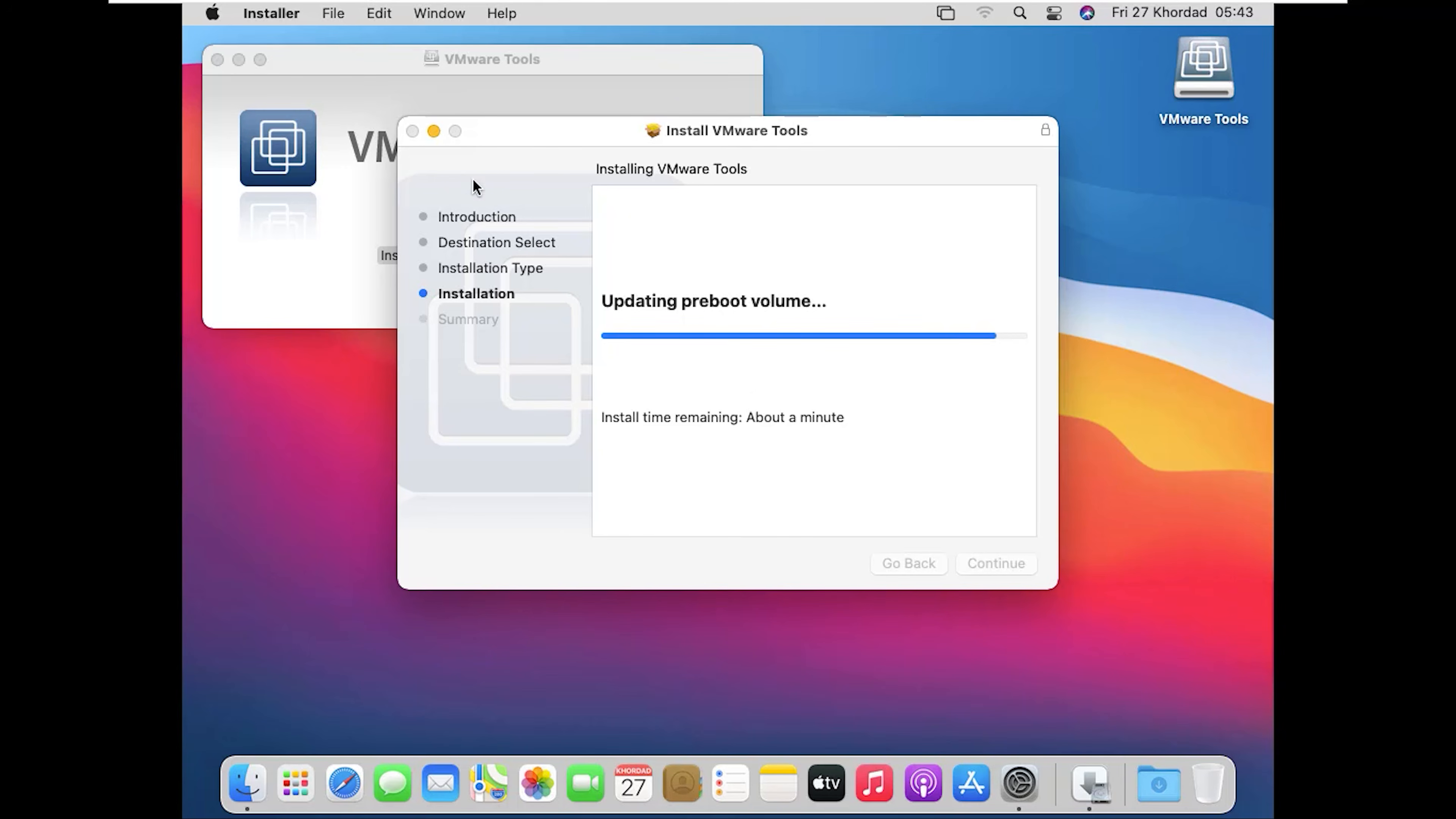
# Unlock the Security & Privacy preferences with the account password and allow the blocked system software from VMware, Inc
pyautogui.click(213, 12)
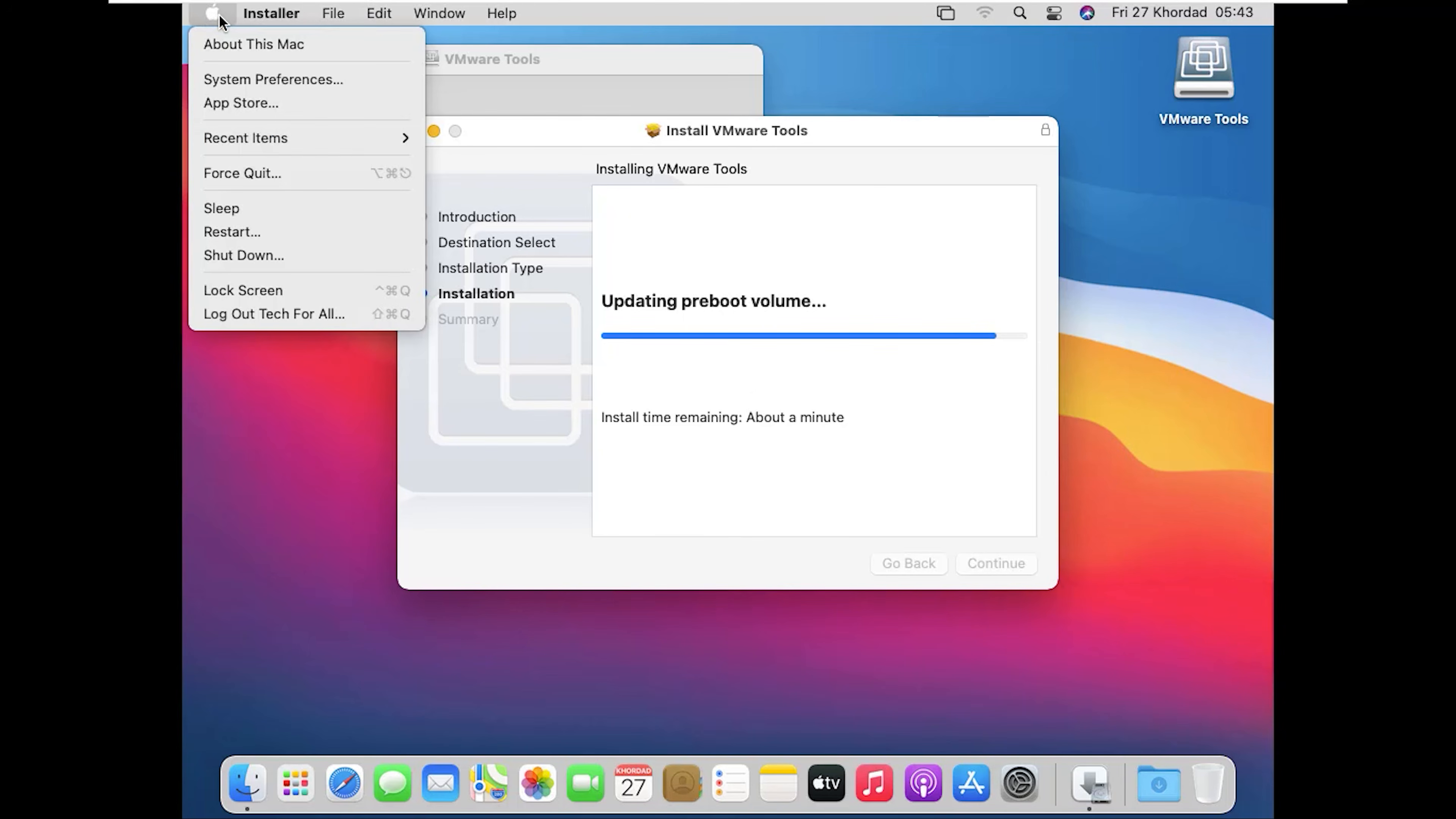
pyautogui.click(252, 78)
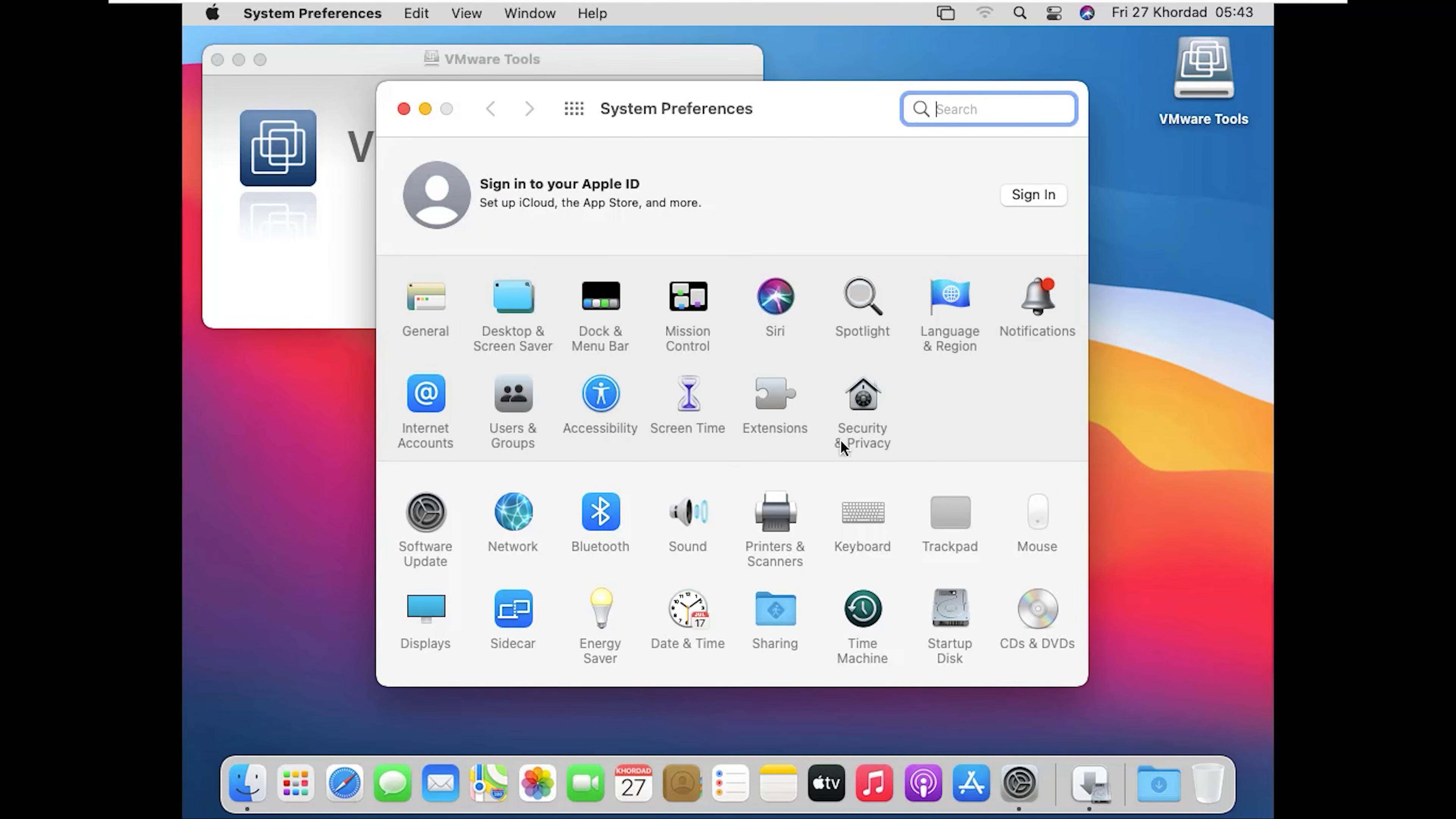
pyautogui.click(858, 422)
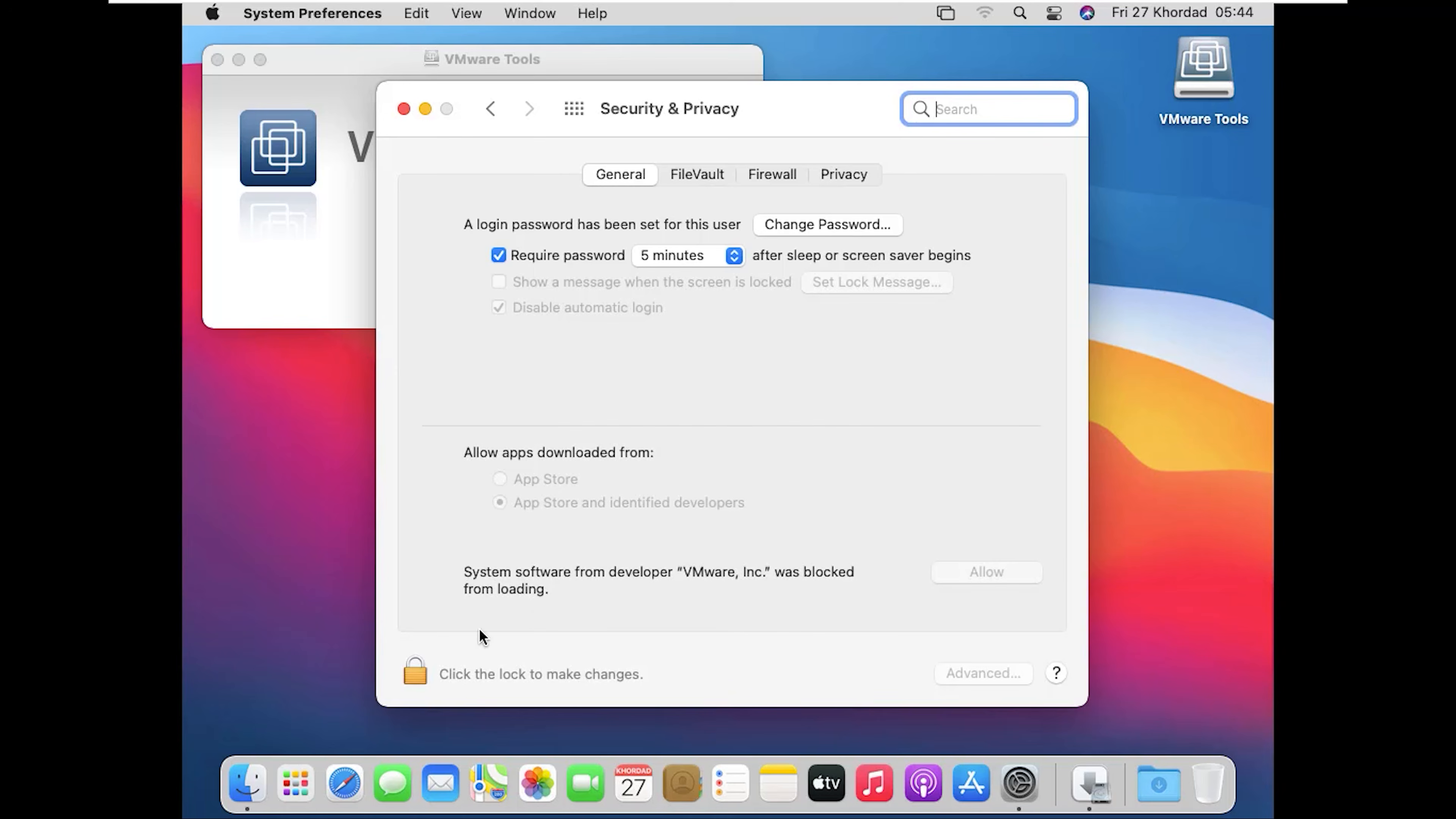
pyautogui.click(413, 674)
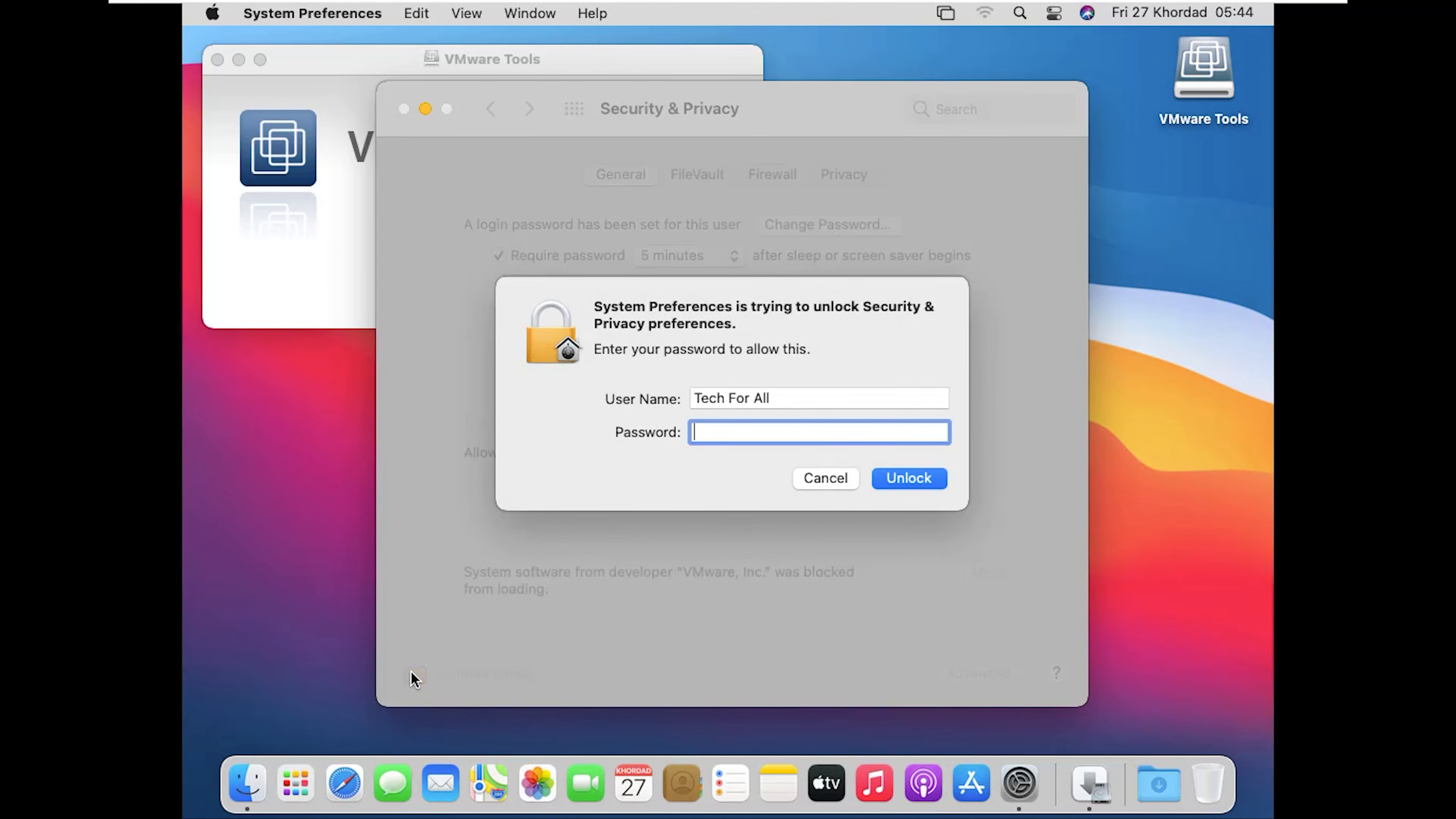
pyautogui.write('•••••••••••')
pyautogui.click(894, 483)
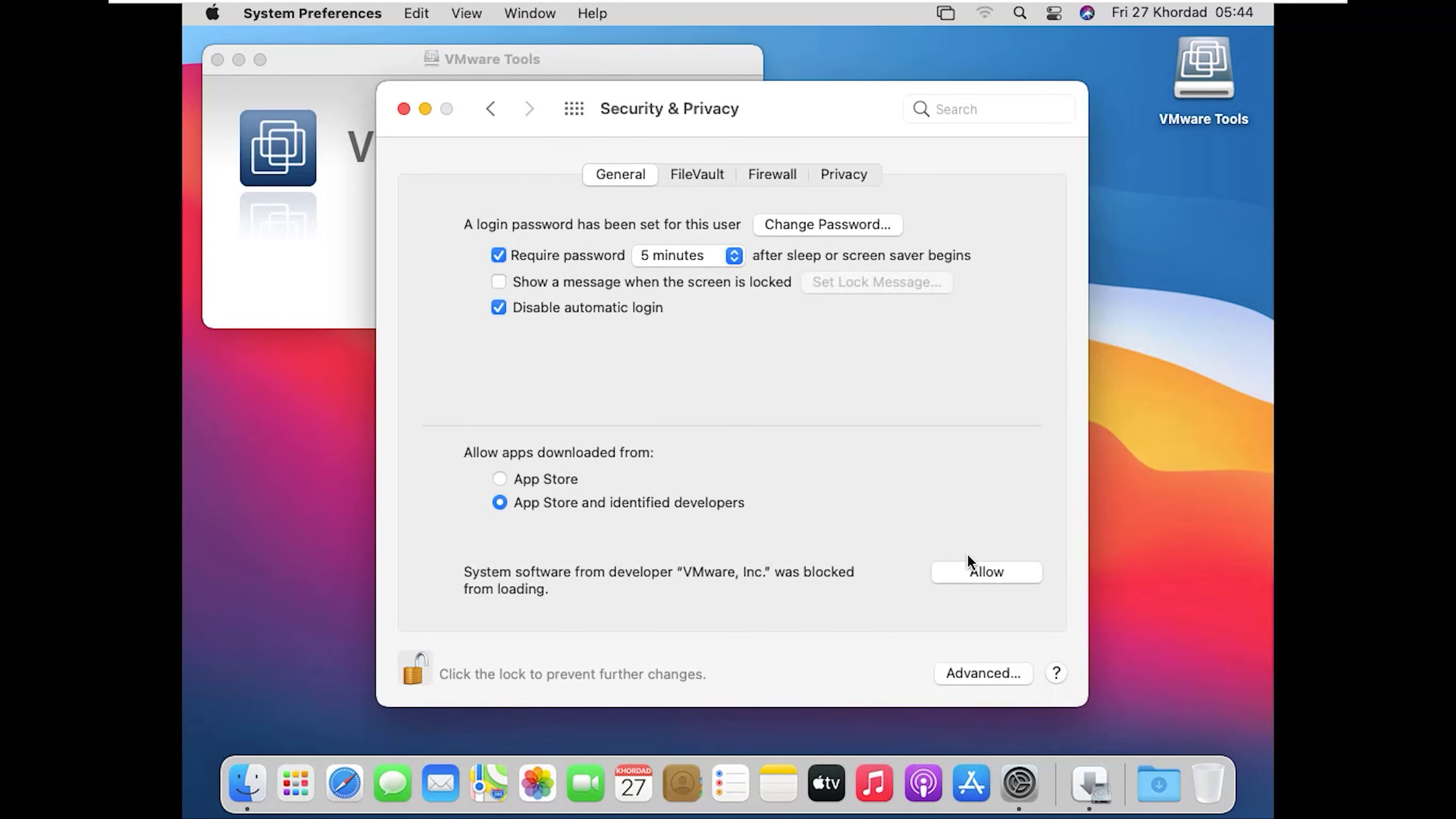
pyautogui.click(986, 570)
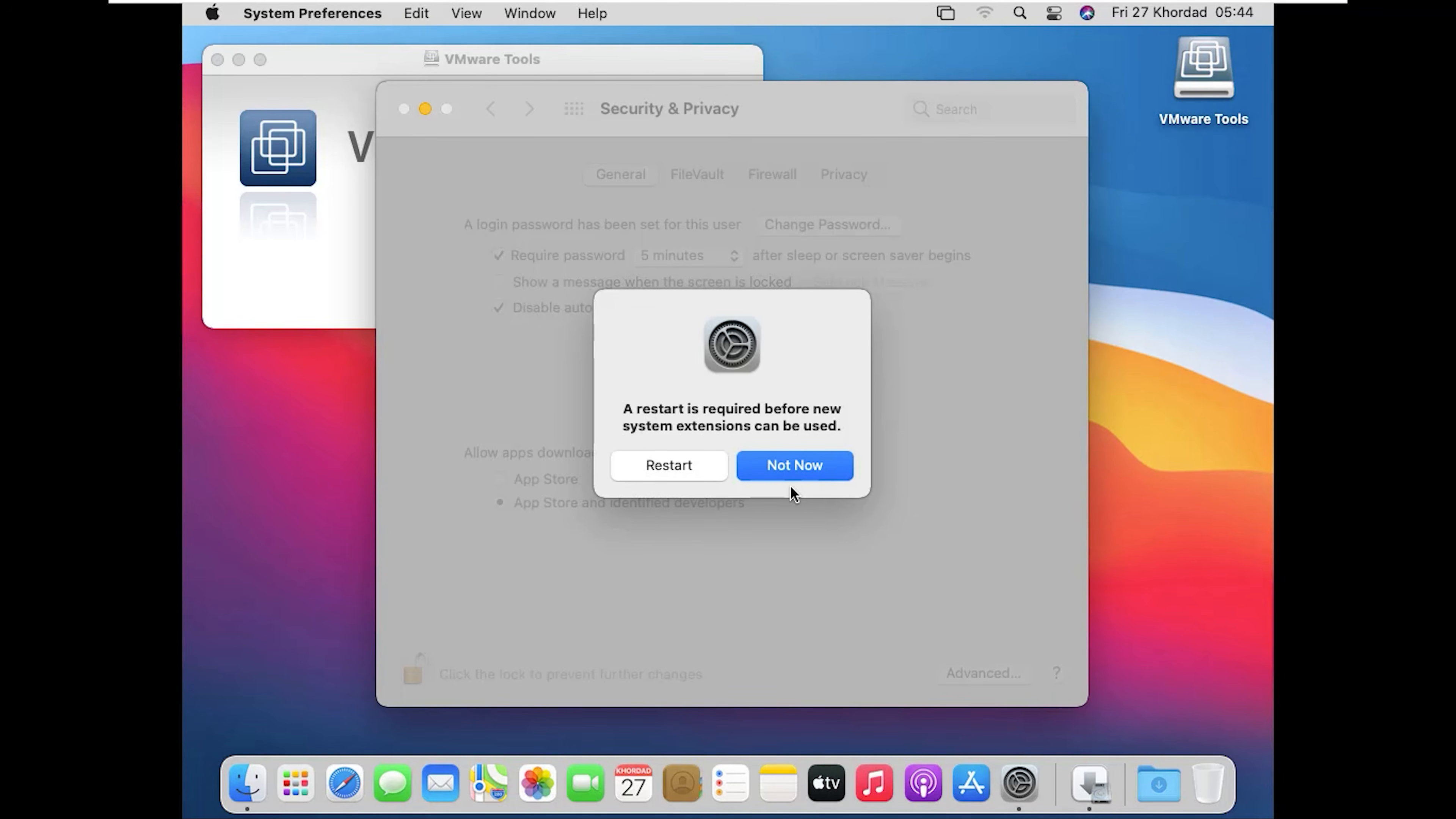
# Restart macOS to complete the VMware Tools installation, dismissing the interrupted-restart and installer alerts
pyautogui.click(709, 474)
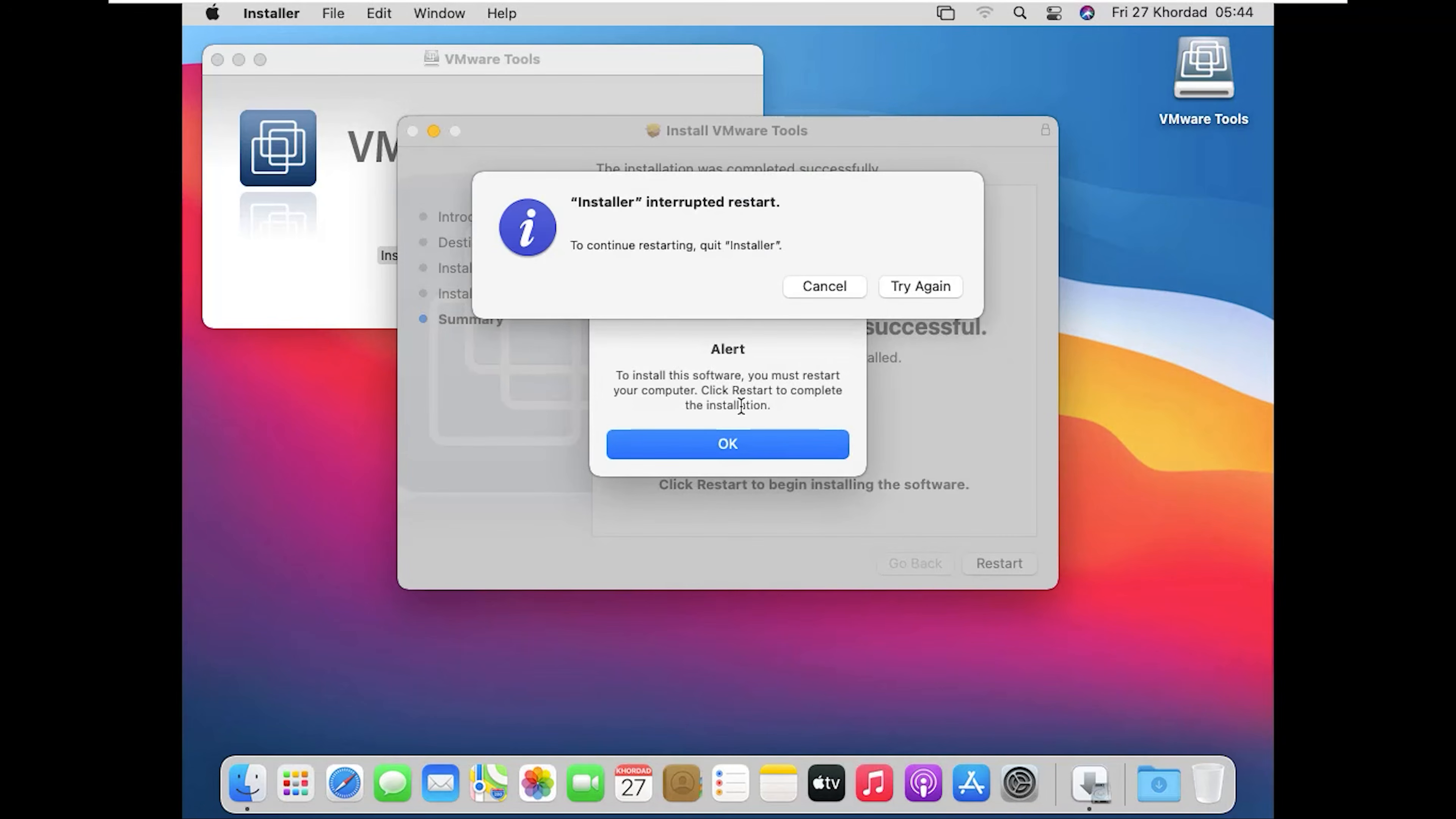
pyautogui.click(841, 289)
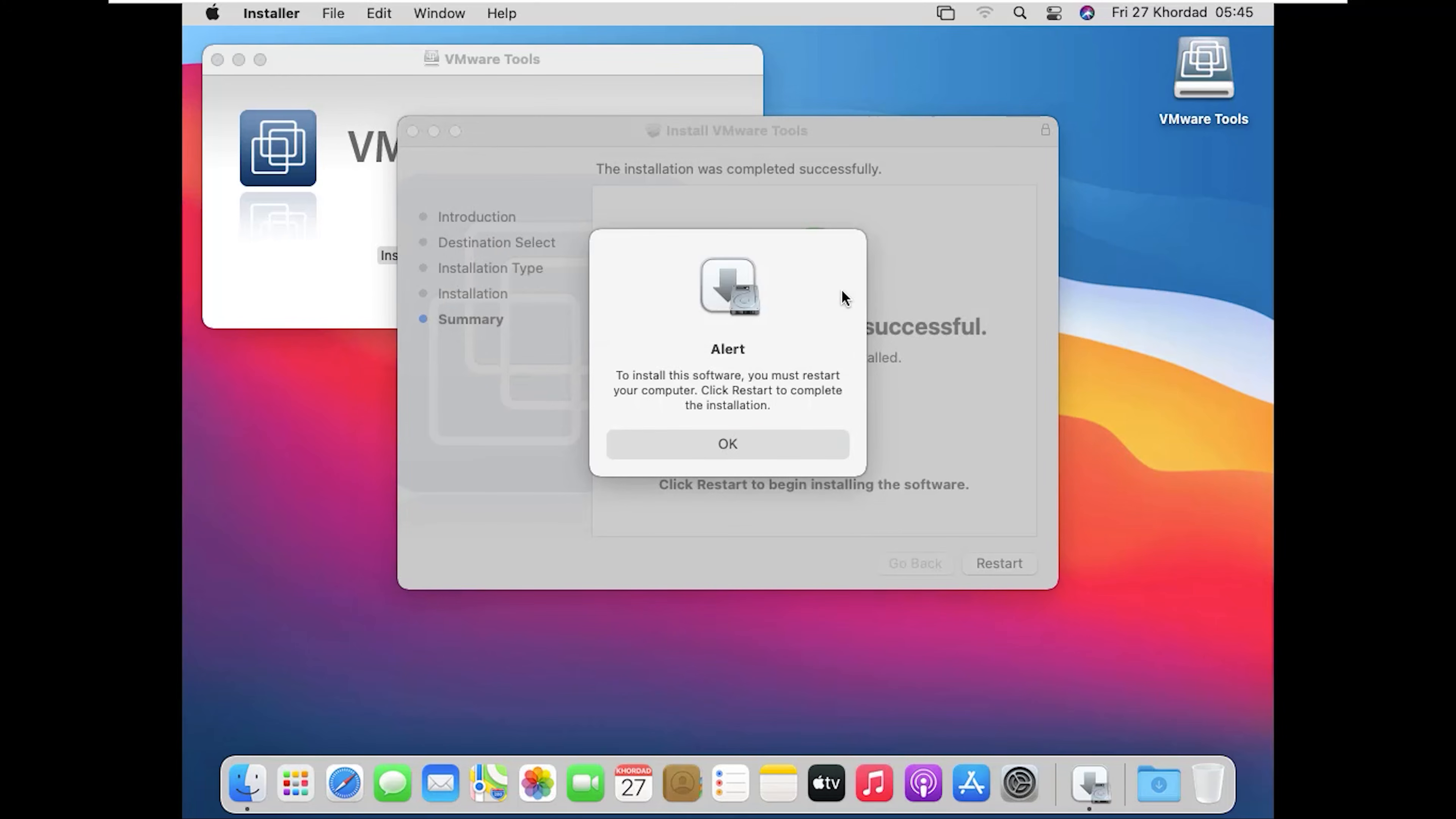
pyautogui.click(745, 444)
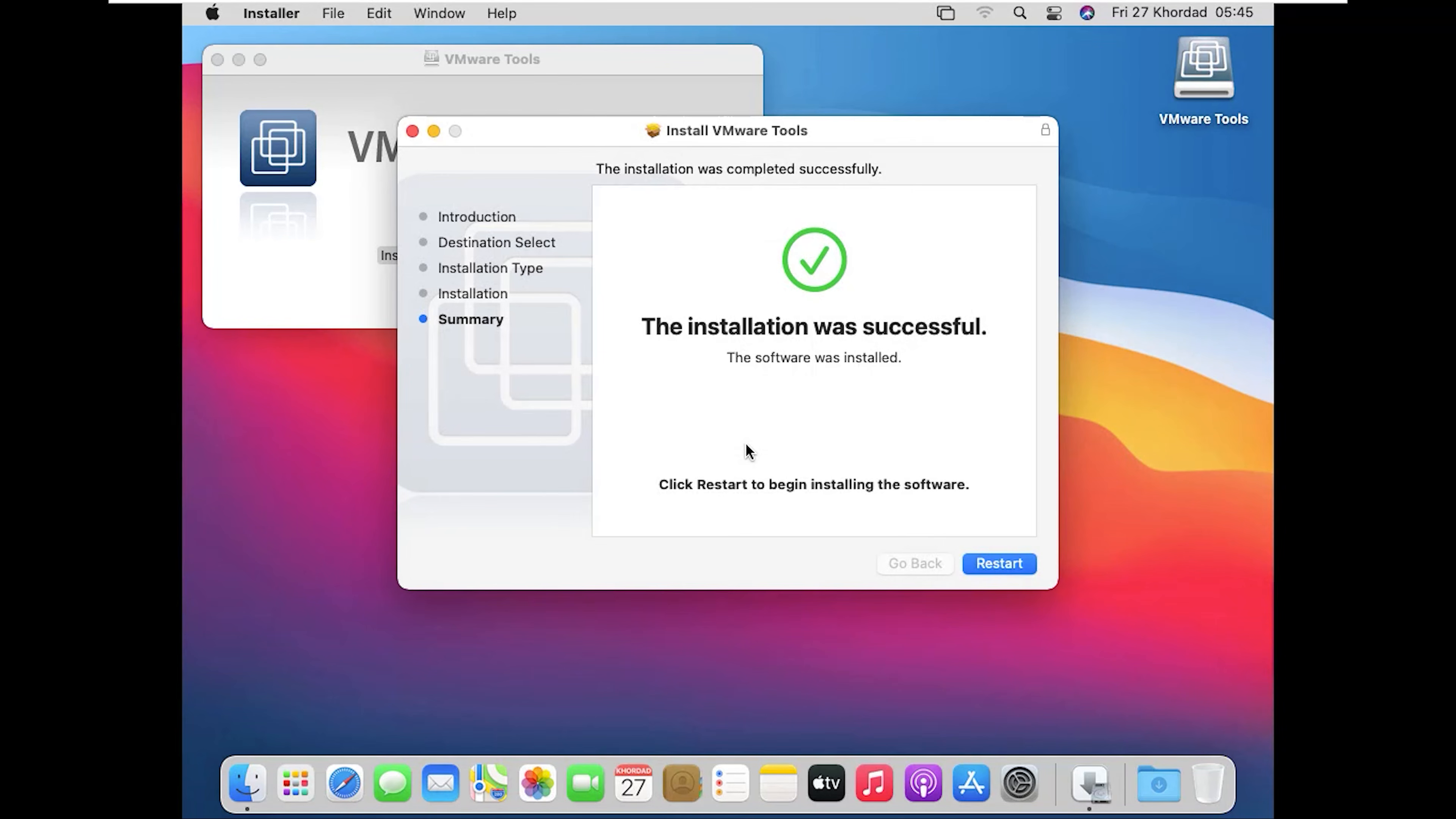
pyautogui.click(975, 563)
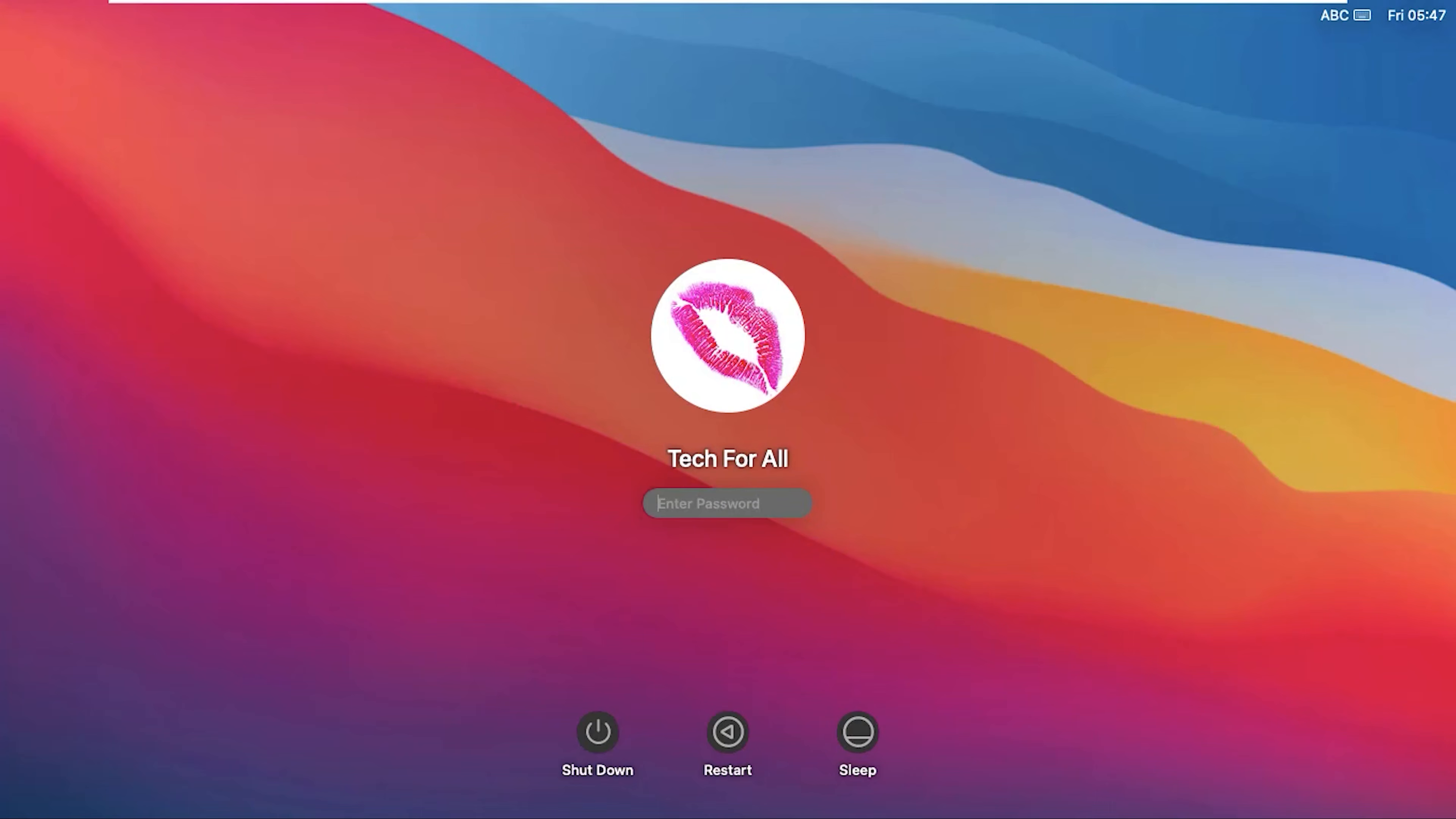
# Log in to the macOS user account with the account password
pyautogui.write('••••••••')
pyautogui.write('•••')
pyautogui.press('Return')
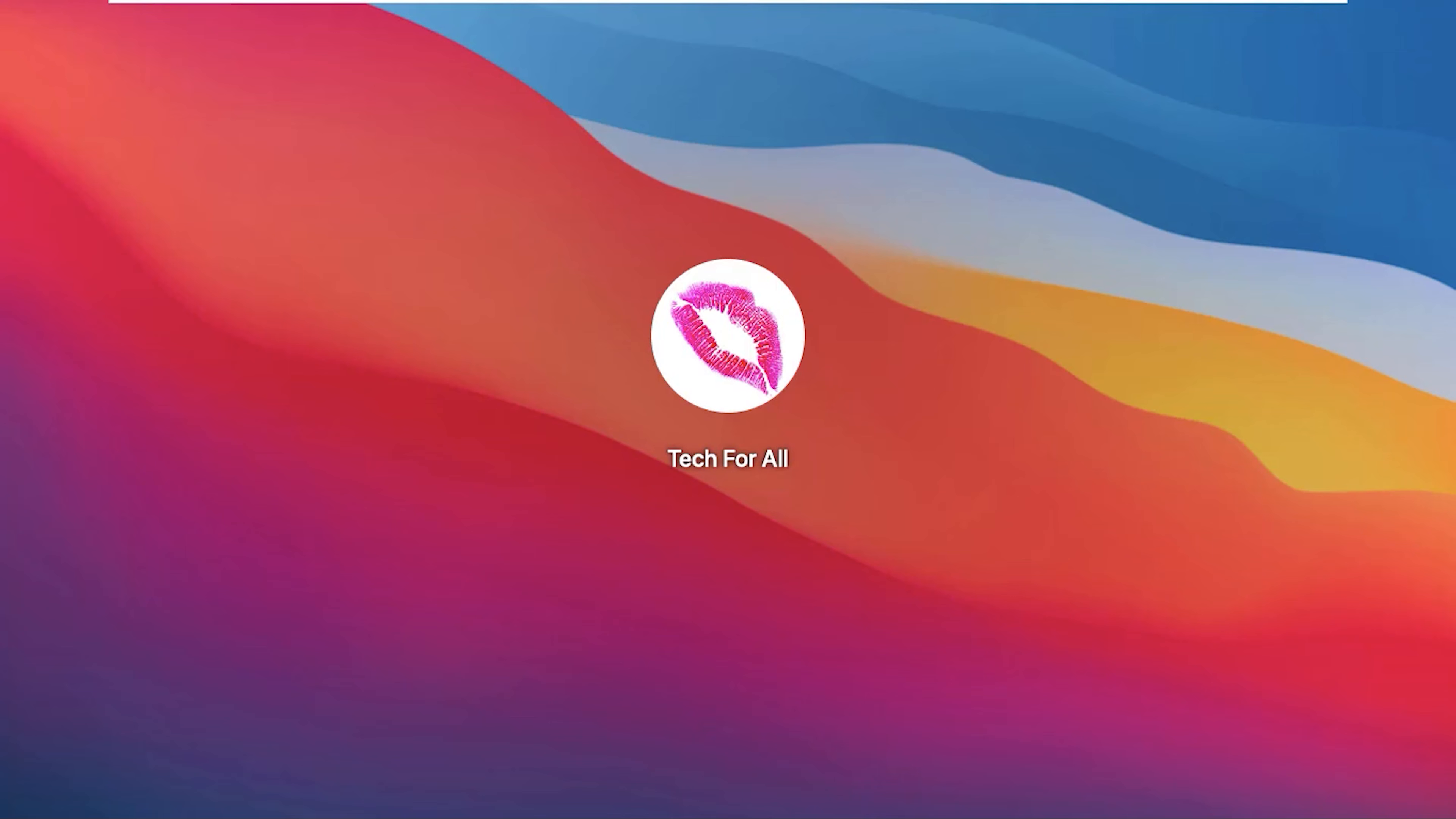